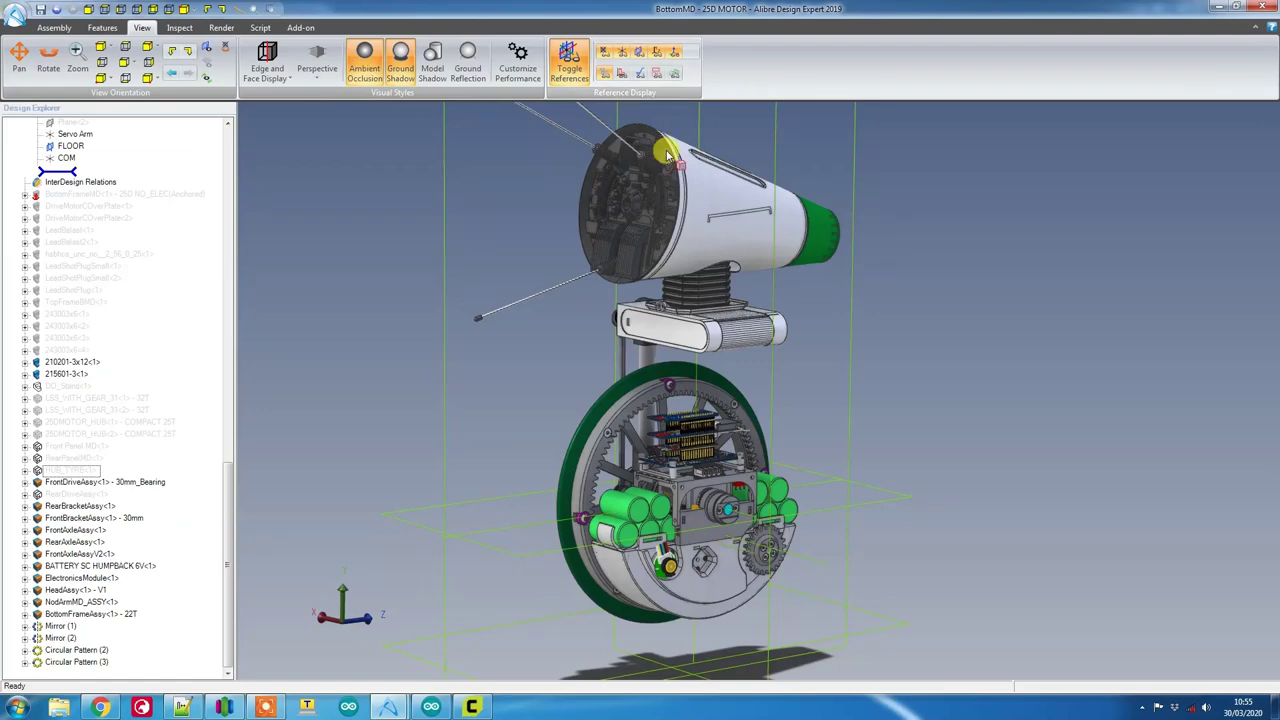
# Step: Examine the curved bottom frame and the space beneath the wheel in the BottomMD assembly
pyautogui.moveTo(670, 157); pyautogui.dragTo(646, 375, button='right')
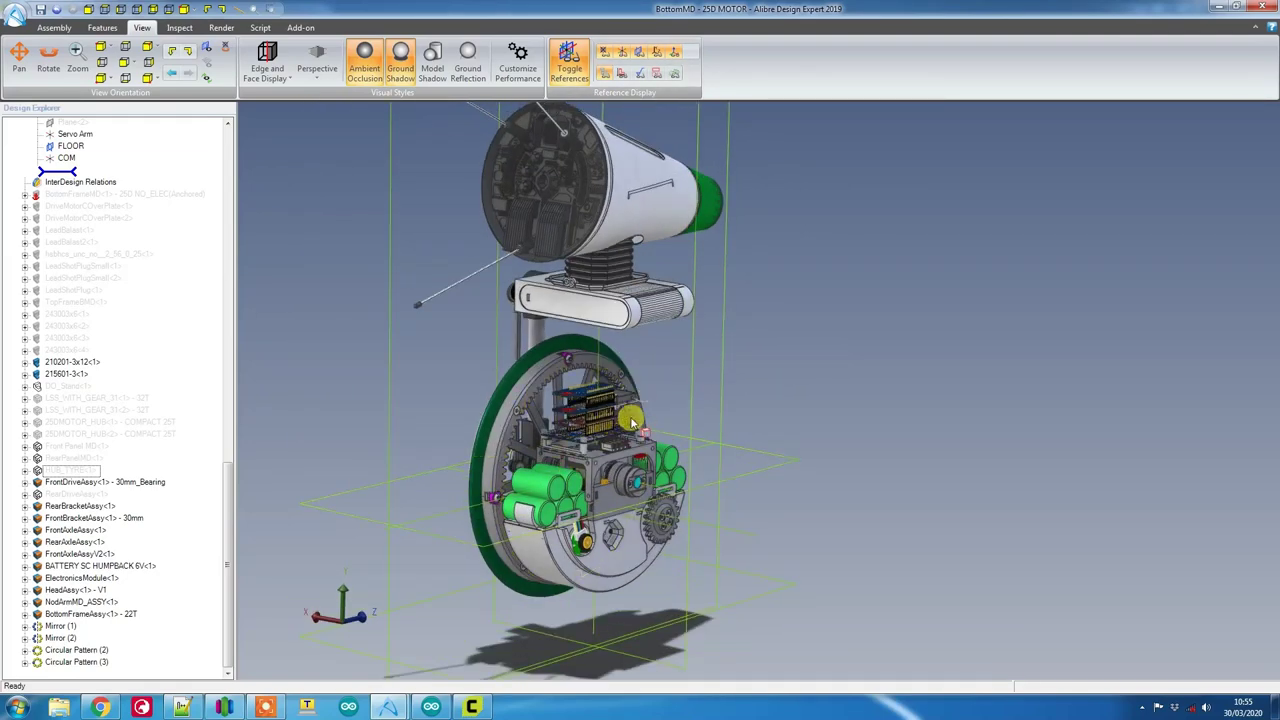
pyautogui.moveTo(666, 416); pyautogui.dragTo(753, 419, button='middle')
pyautogui.scroll(5, 676, 509)
pyautogui.moveTo(675, 490); pyautogui.dragTo(649, 149, button='middle')
pyautogui.moveTo(636, 226); pyautogui.dragTo(632, 230, button='right')
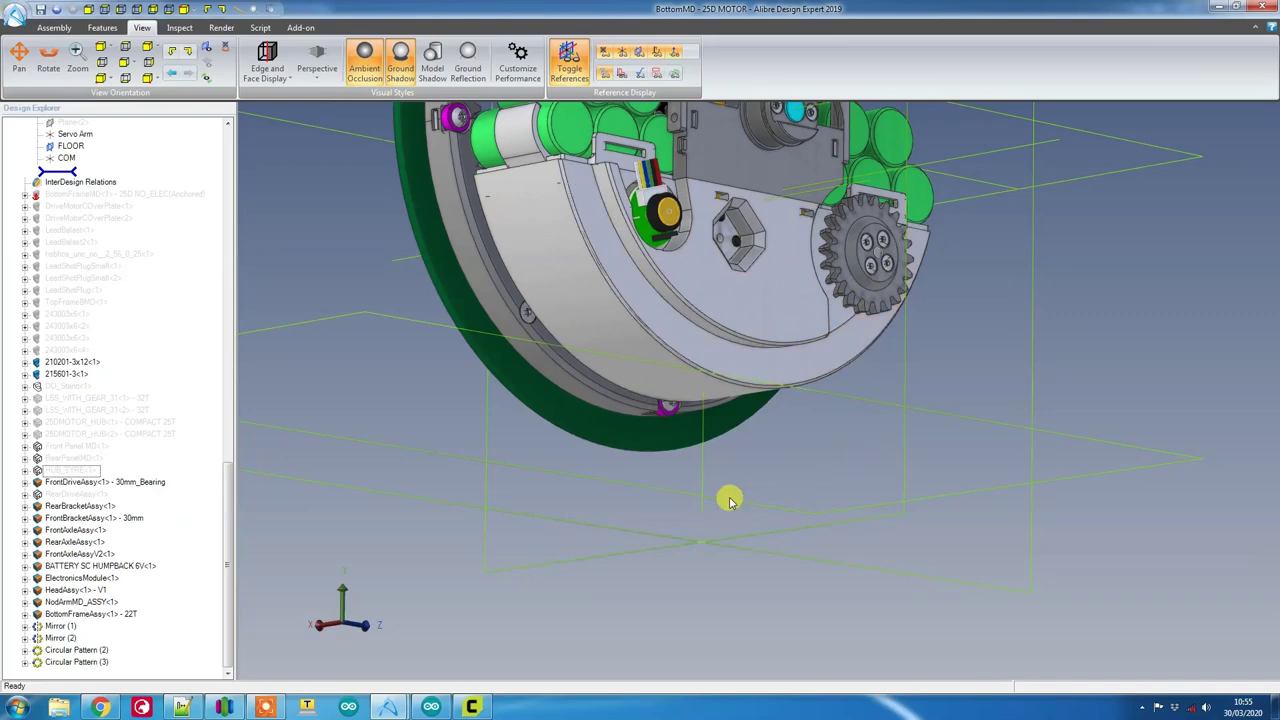
pyautogui.moveTo(672, 330); pyautogui.dragTo(675, 440, button='right')
pyautogui.moveTo(676, 440); pyautogui.dragTo(665, 469, button='middle')
# Step: Create a new part and start a 2D sketch on its ZX plane
pyautogui.click(16, 14)
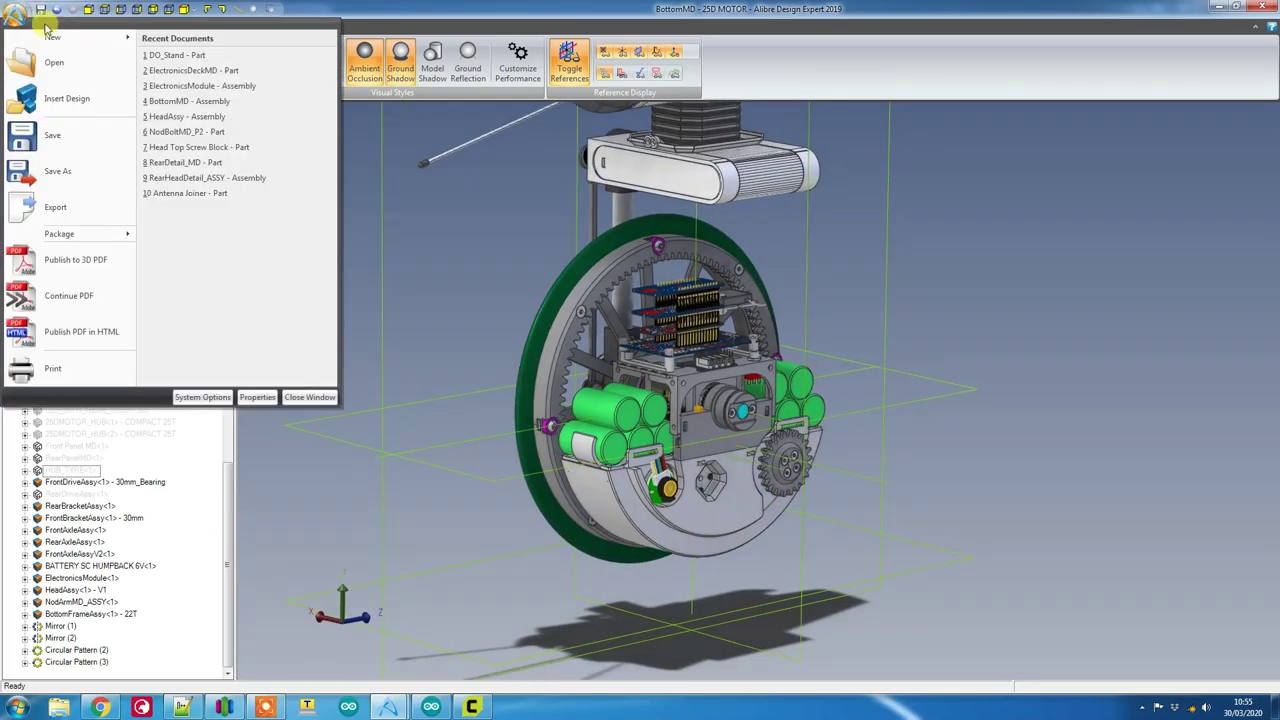
pyautogui.moveTo(90, 37)
pyautogui.click(152, 38)
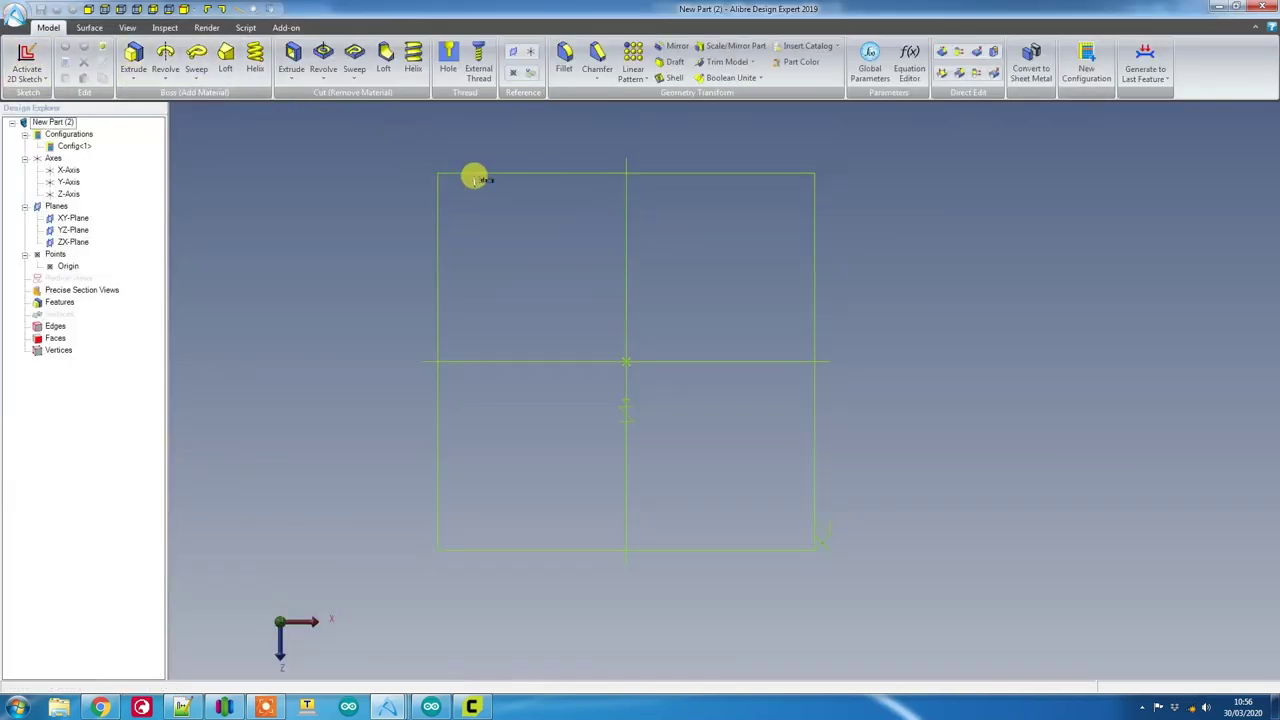
pyautogui.click(472, 172)
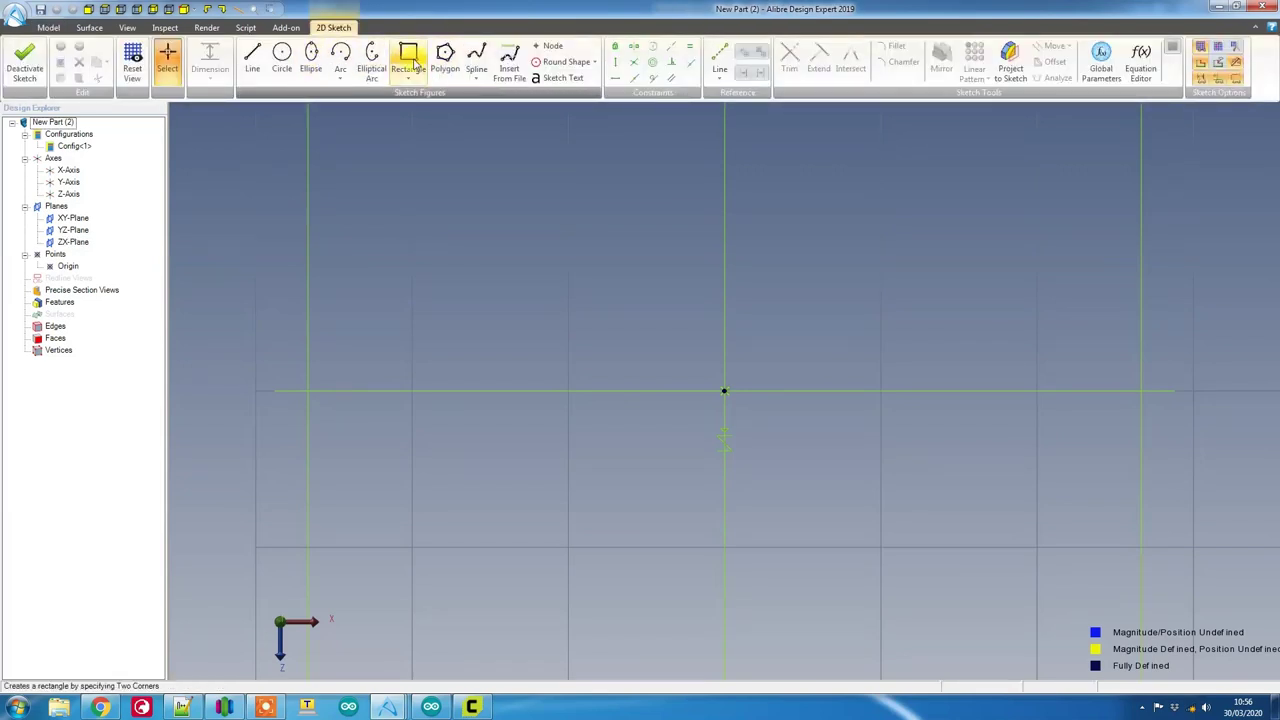
# Step: Sketch a two-corner rectangle enclosing the origin
pyautogui.click(409, 58)
pyautogui.moveTo(469, 214); pyautogui.dragTo(468, 289, button='middle')
pyautogui.scroll(-3, 467, 263)
pyautogui.click(466, 250)
pyautogui.click(745, 450)
# Step: Constrain the rectangle's opposite sides symmetrically about the X axis and the Z axis
pyautogui.click(634, 46)
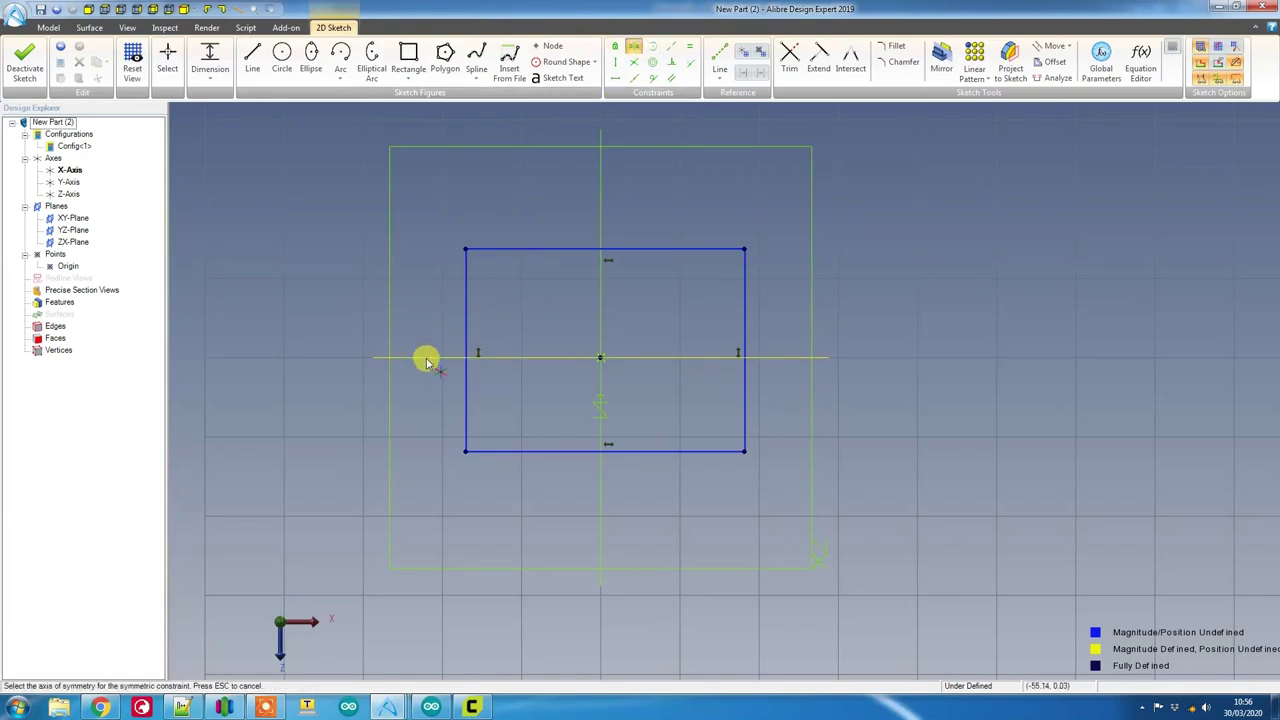
pyautogui.click(426, 358)
pyautogui.click(500, 248)
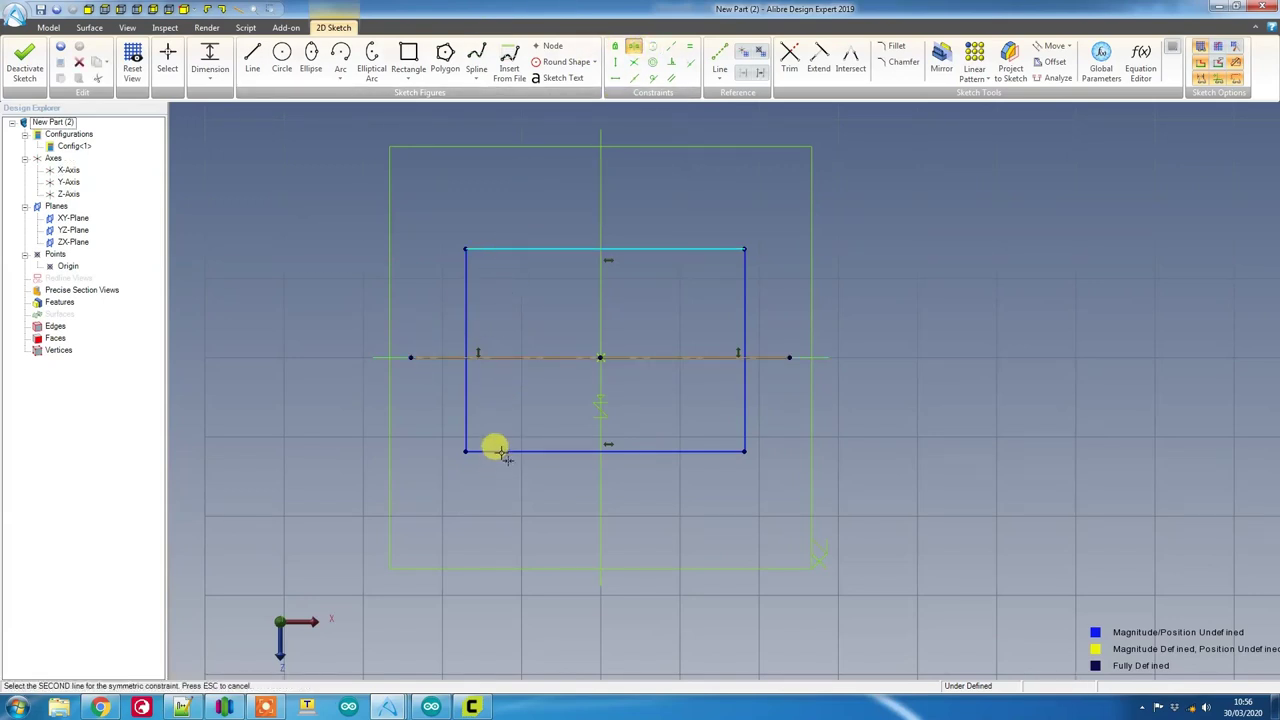
pyautogui.click(500, 450)
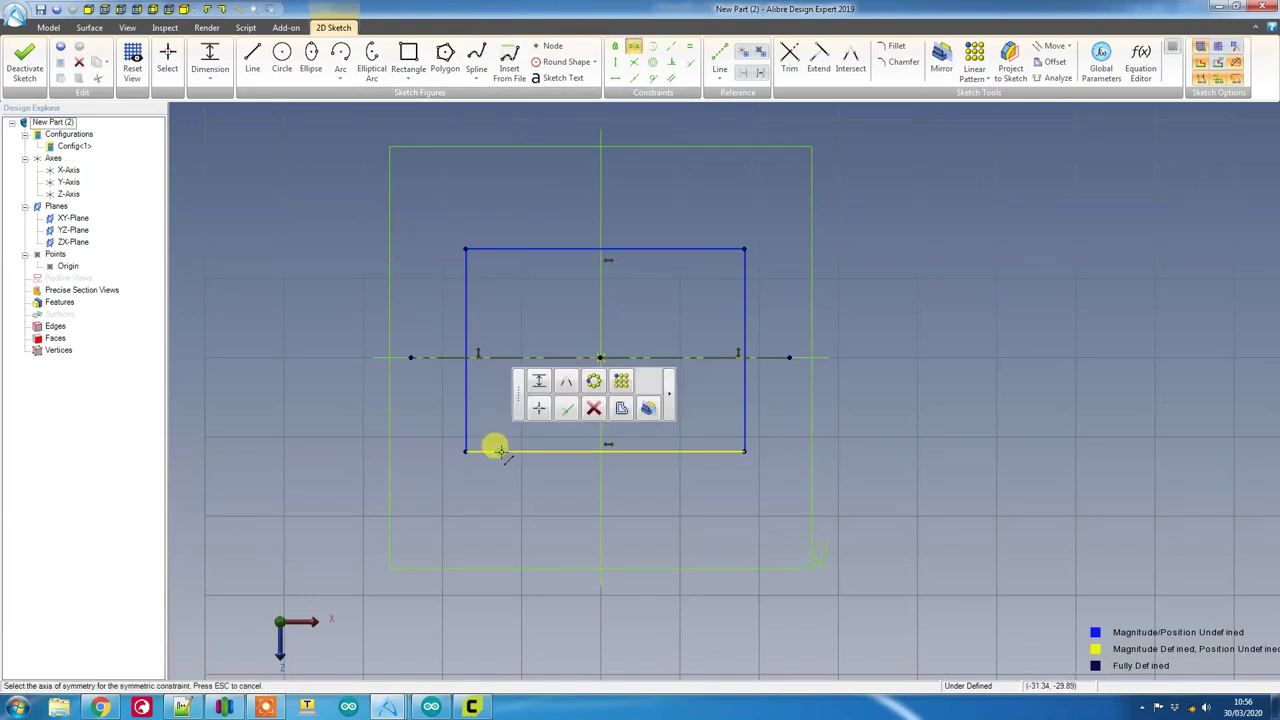
pyautogui.click(600, 274)
pyautogui.click(464, 281)
pyautogui.click(744, 288)
# Step: Dimension the rectangle's height and set its width to 150 mm
pyautogui.click(209, 55)
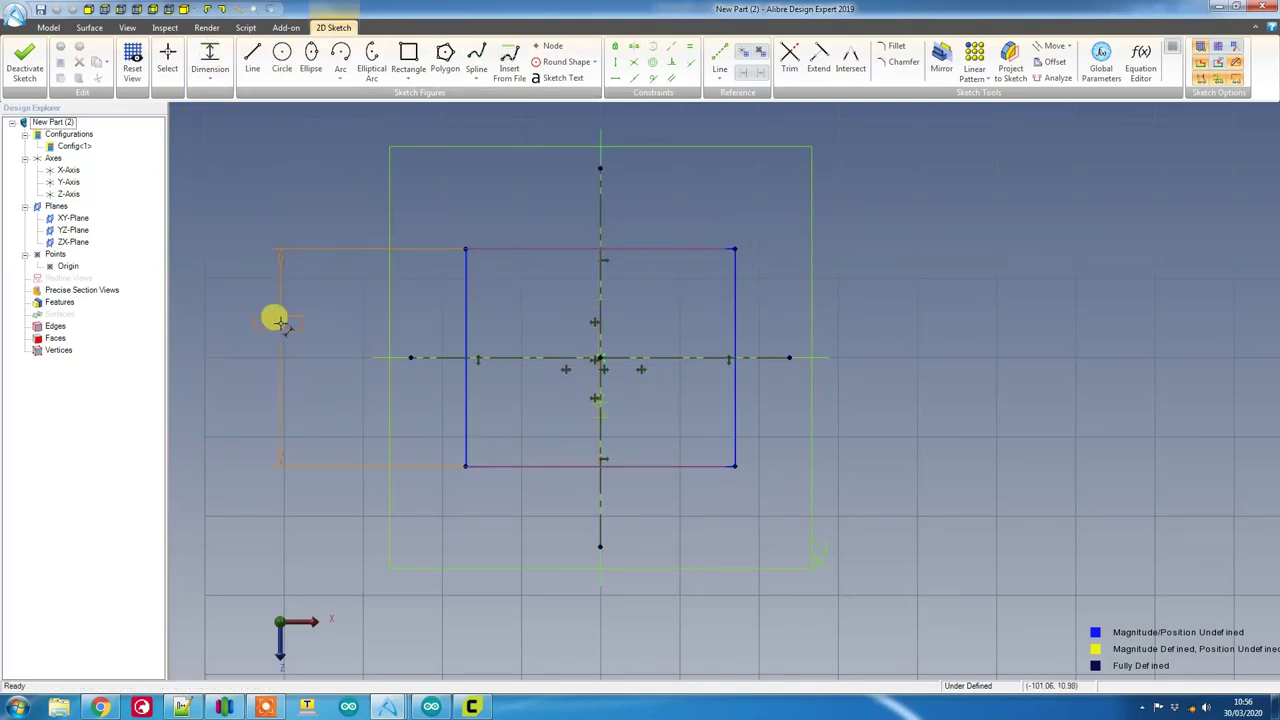
pyautogui.click(286, 327)
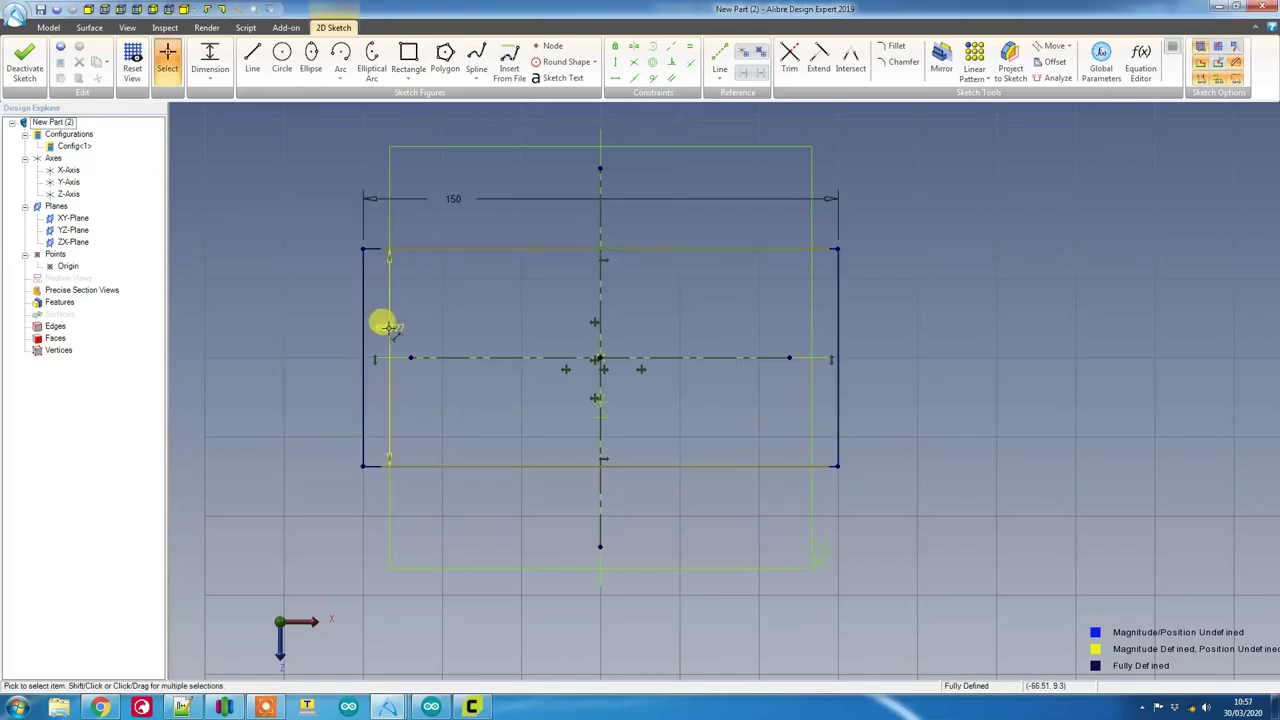
pyautogui.moveTo(390, 328); pyautogui.dragTo(344, 328)
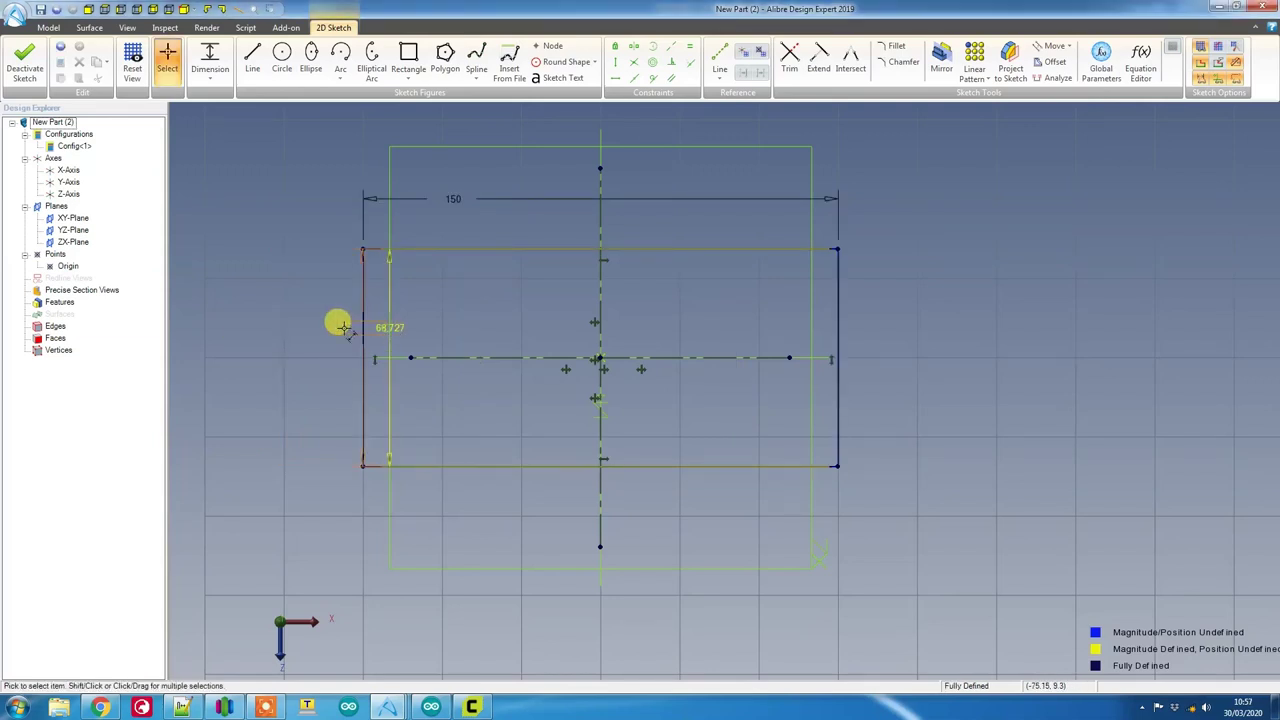
pyautogui.click(254, 322)
pyautogui.moveTo(343, 314)
pyautogui.mouseDown(button='middle')
pyautogui.moveTo(526, 314)
pyautogui.moveTo(487, 343)
pyautogui.mouseUp(button='middle')
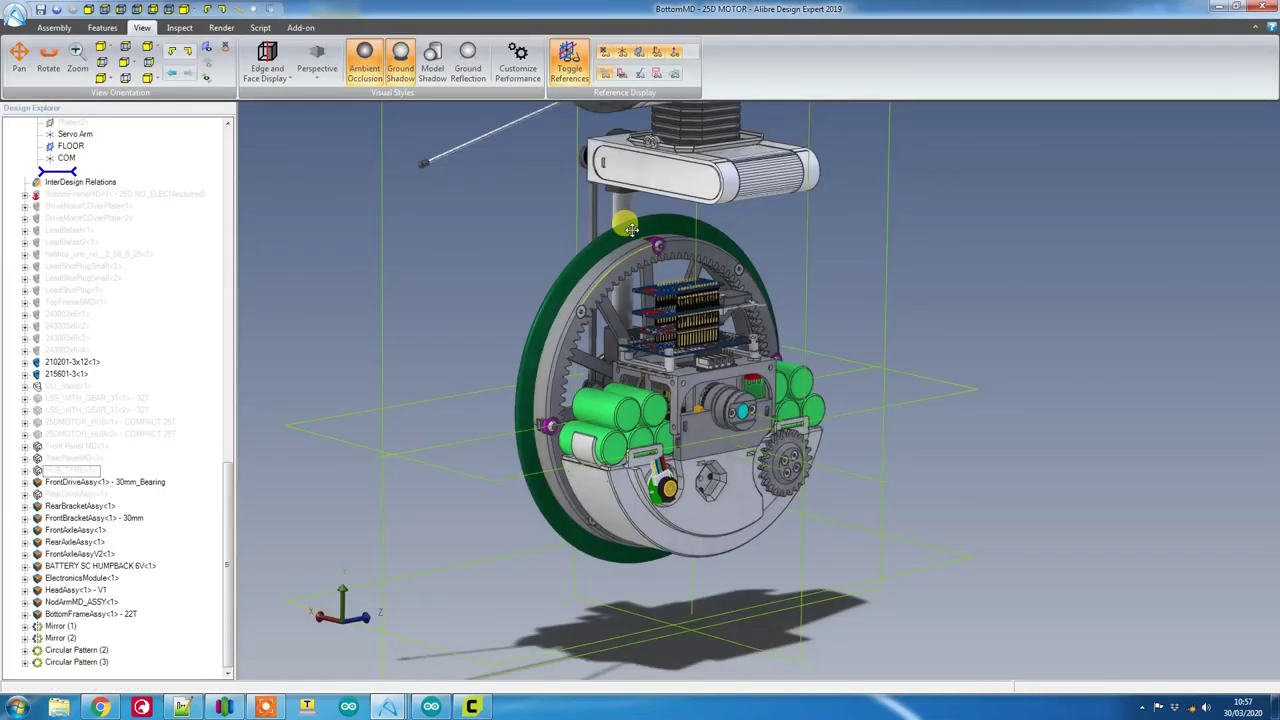
# Step: Measure the distance between the two opposite planar side faces of the bottom frame in the BottomMD assembly
pyautogui.moveTo(632, 230); pyautogui.dragTo(614, 184, button='middle')
pyautogui.scroll(1, 614, 394)
pyautogui.moveTo(614, 394); pyautogui.dragTo(646, 391, button='middle')
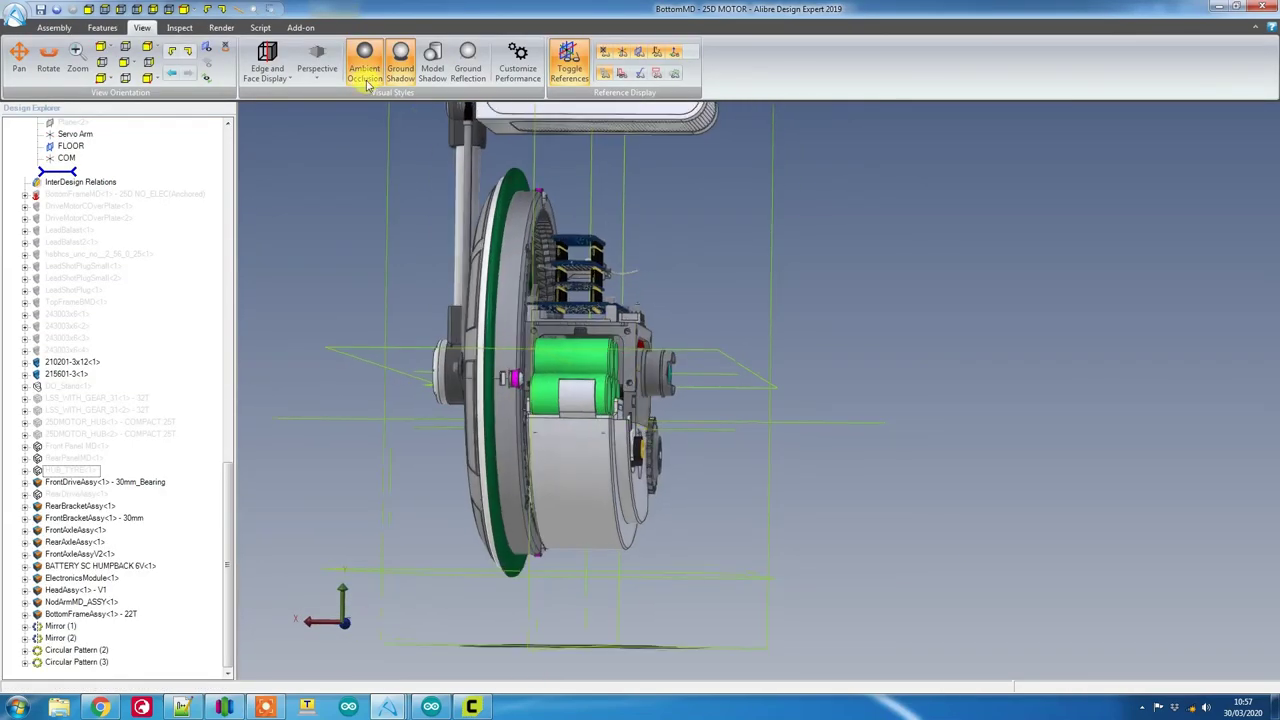
pyautogui.click(238, 9)
pyautogui.scroll(5, 455, 296)
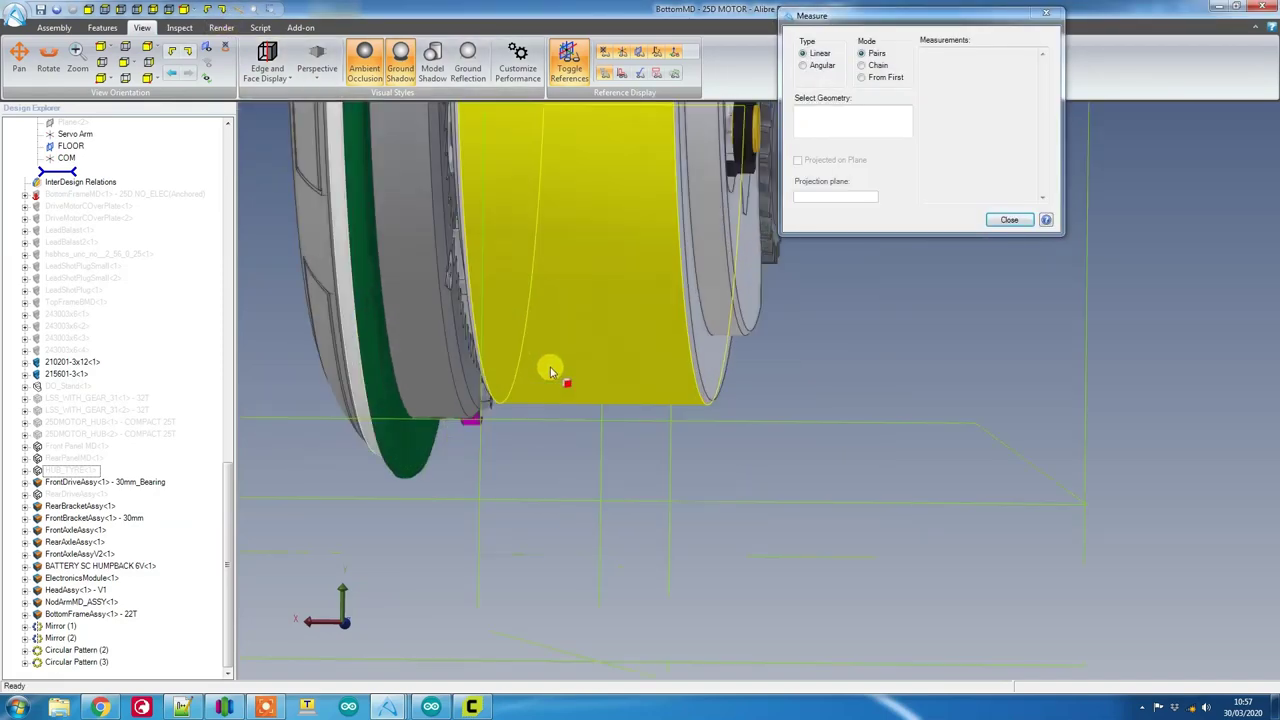
pyautogui.click(720, 356)
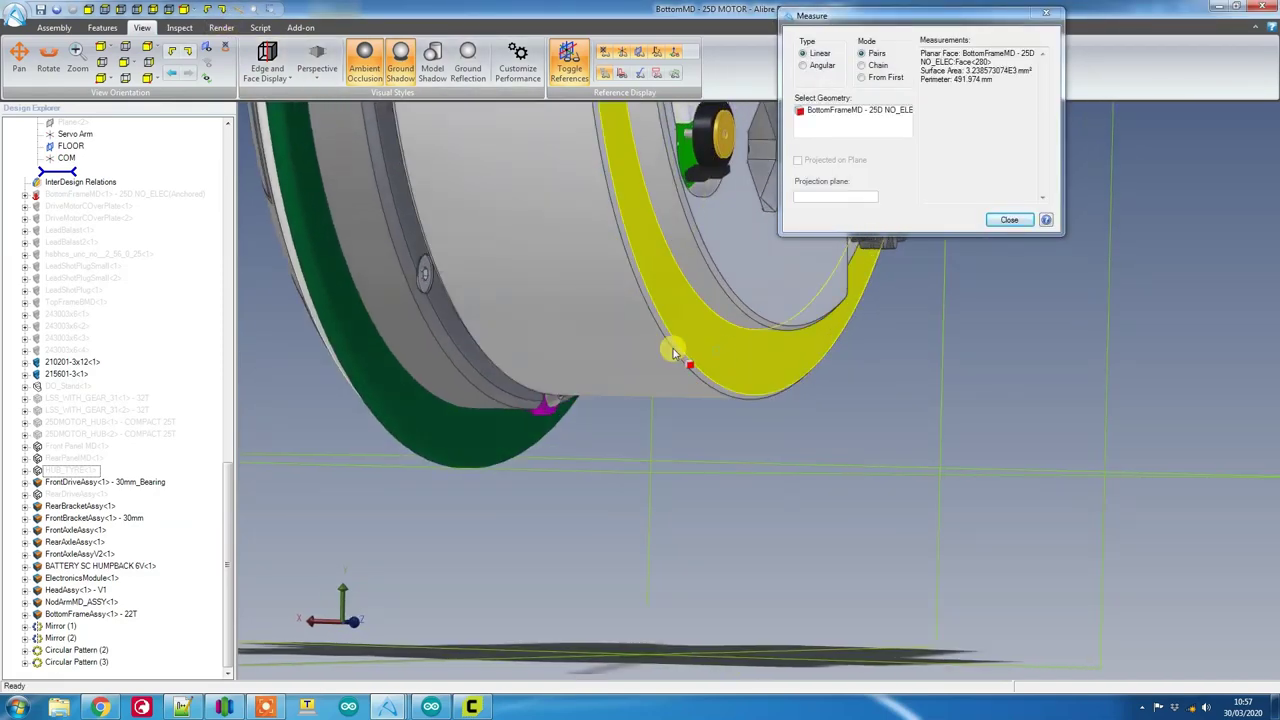
pyautogui.moveTo(634, 343)
pyautogui.mouseDown(button='right')
pyautogui.moveTo(606, 343)
pyautogui.moveTo(618, 348)
pyautogui.mouseUp(button='right')
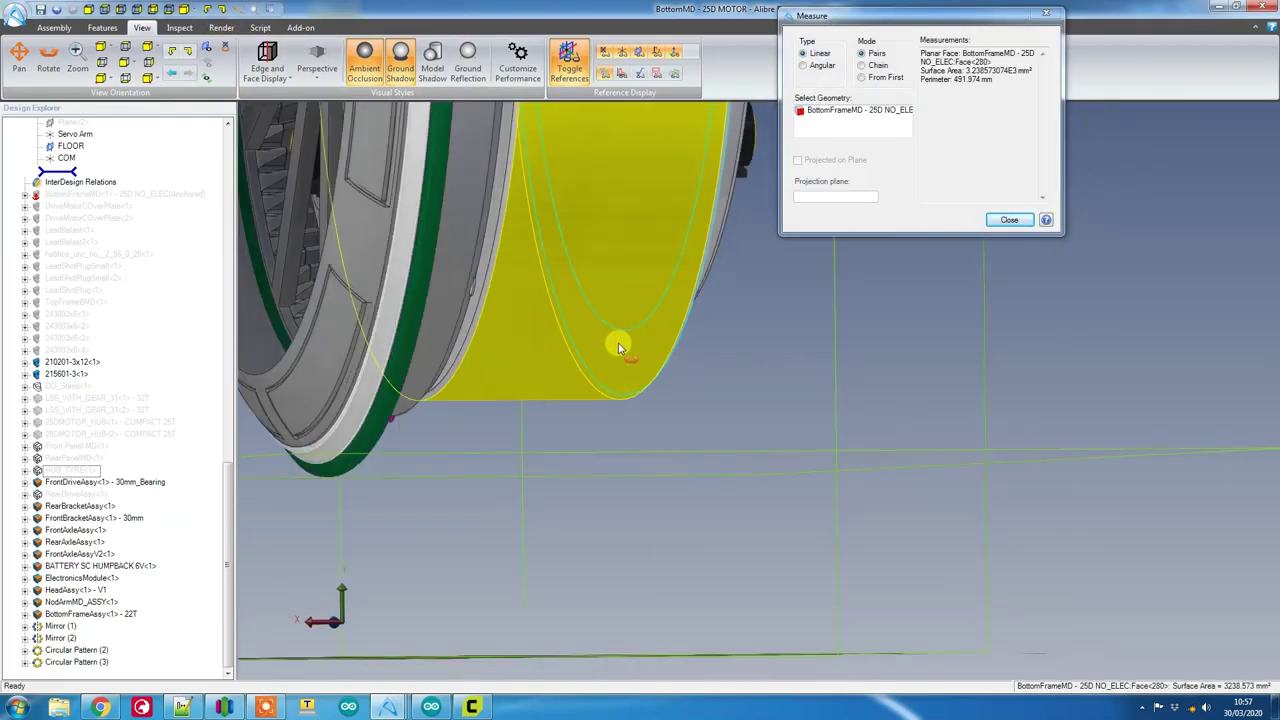
pyautogui.click(462, 320)
pyautogui.moveTo(583, 346); pyautogui.dragTo(583, 332, button='middle')
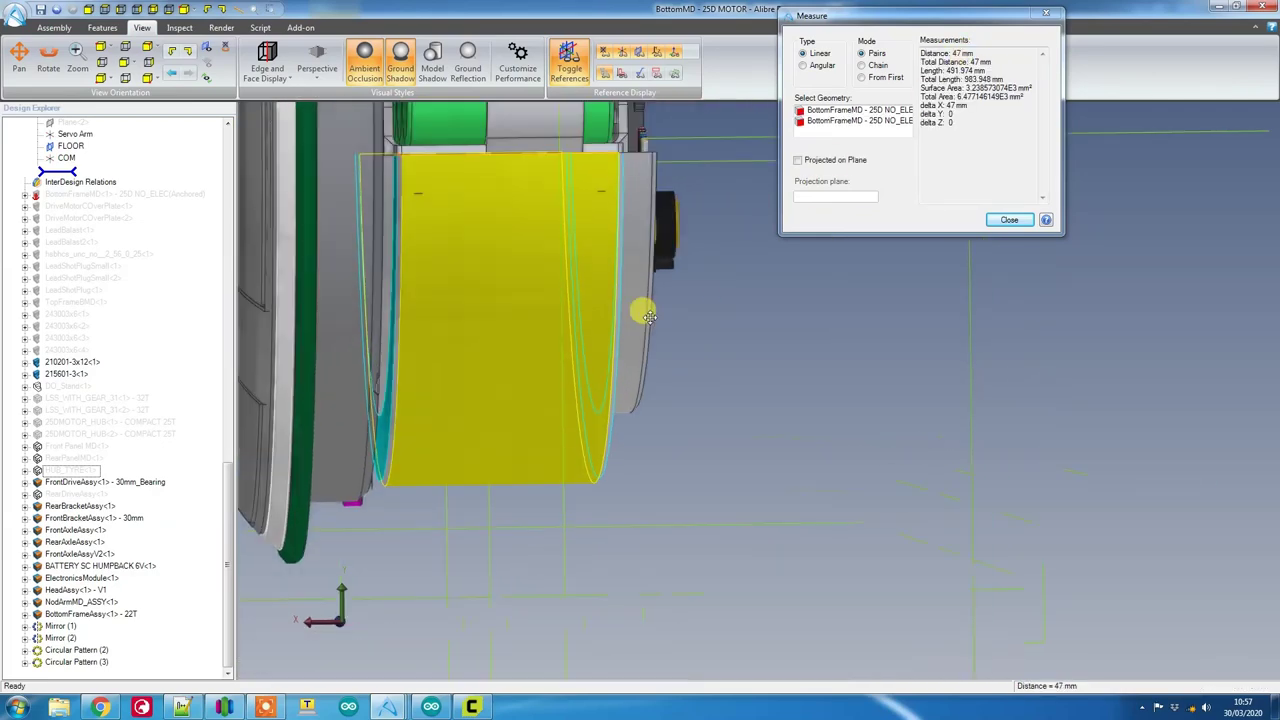
pyautogui.moveTo(640, 309); pyautogui.dragTo(660, 300, button='right')
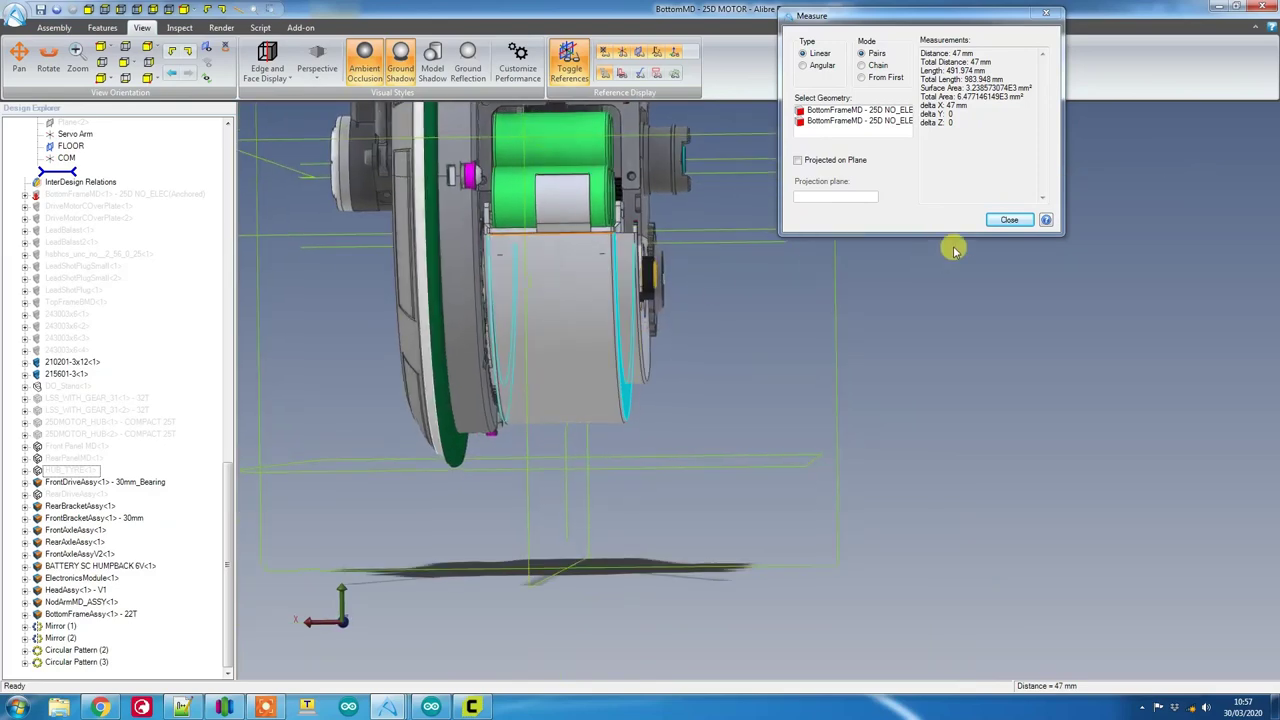
pyautogui.click(1004, 222)
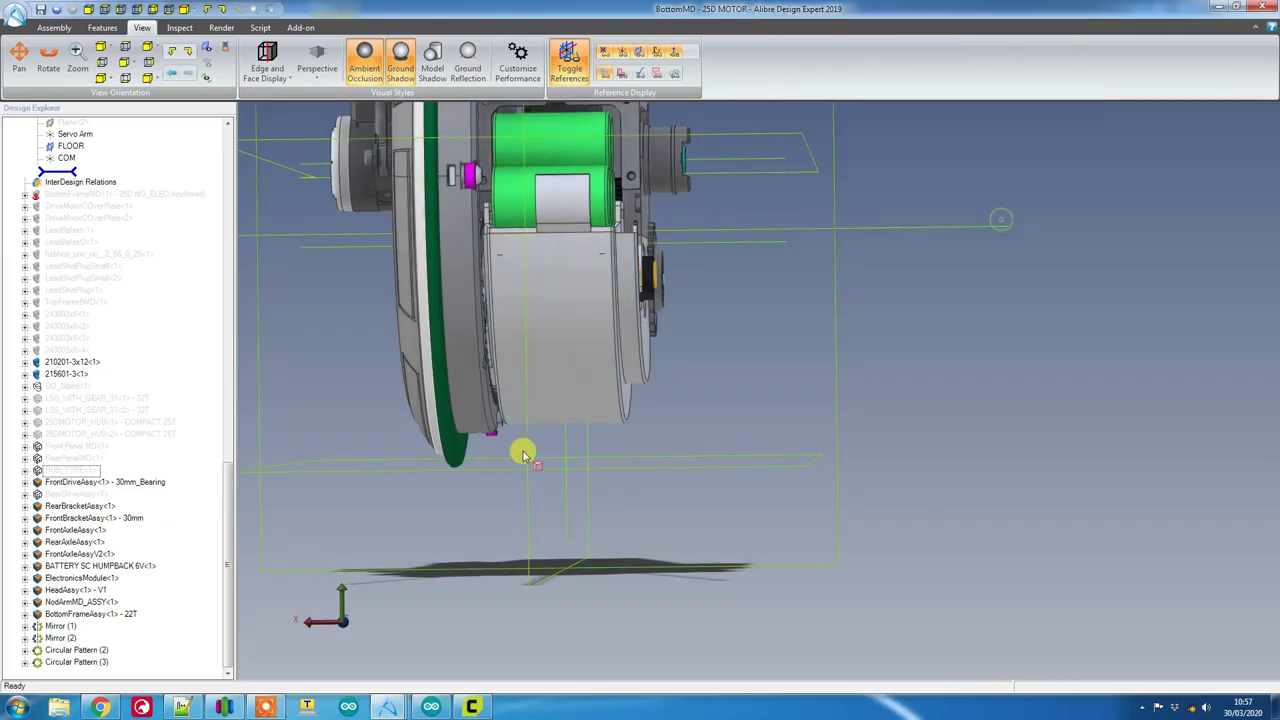
# Step: Return to the new part and set the rectangle's height to 45 mm
pyautogui.click(391, 708)
pyautogui.moveTo(371, 366); pyautogui.dragTo(350, 362)
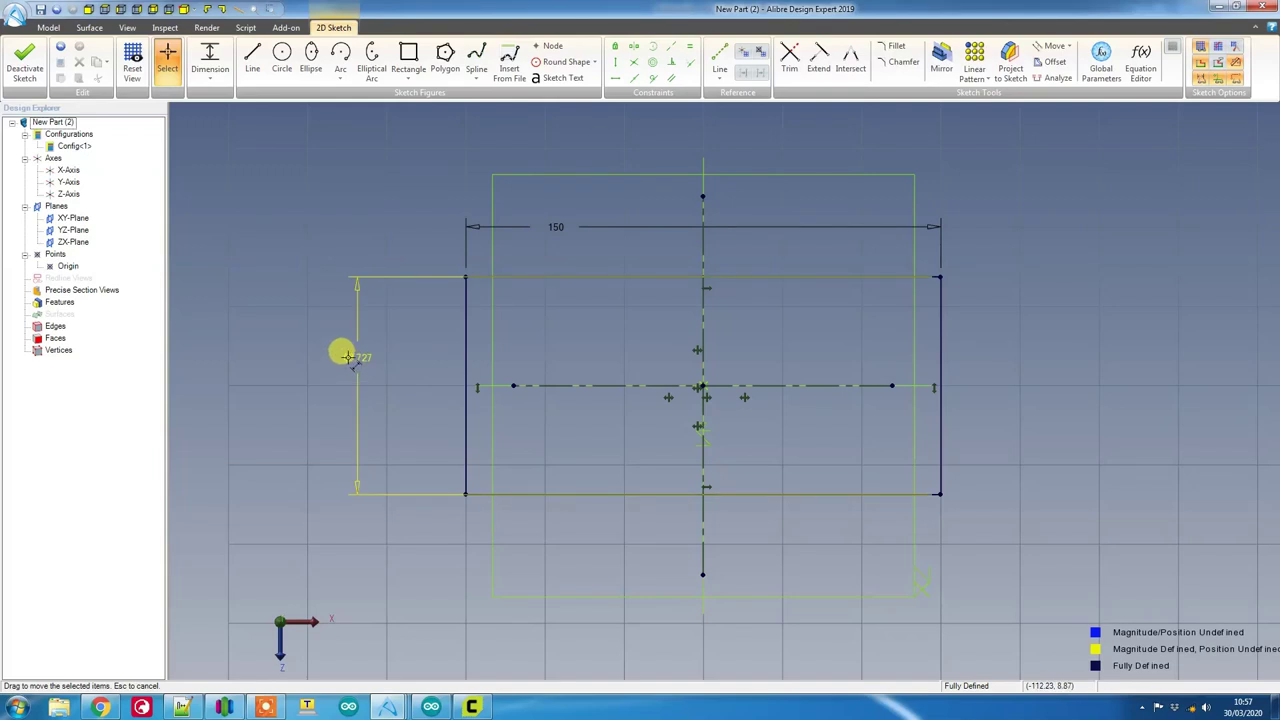
pyautogui.doubleClick(345, 356)
pyautogui.write('45')
pyautogui.press('Return')
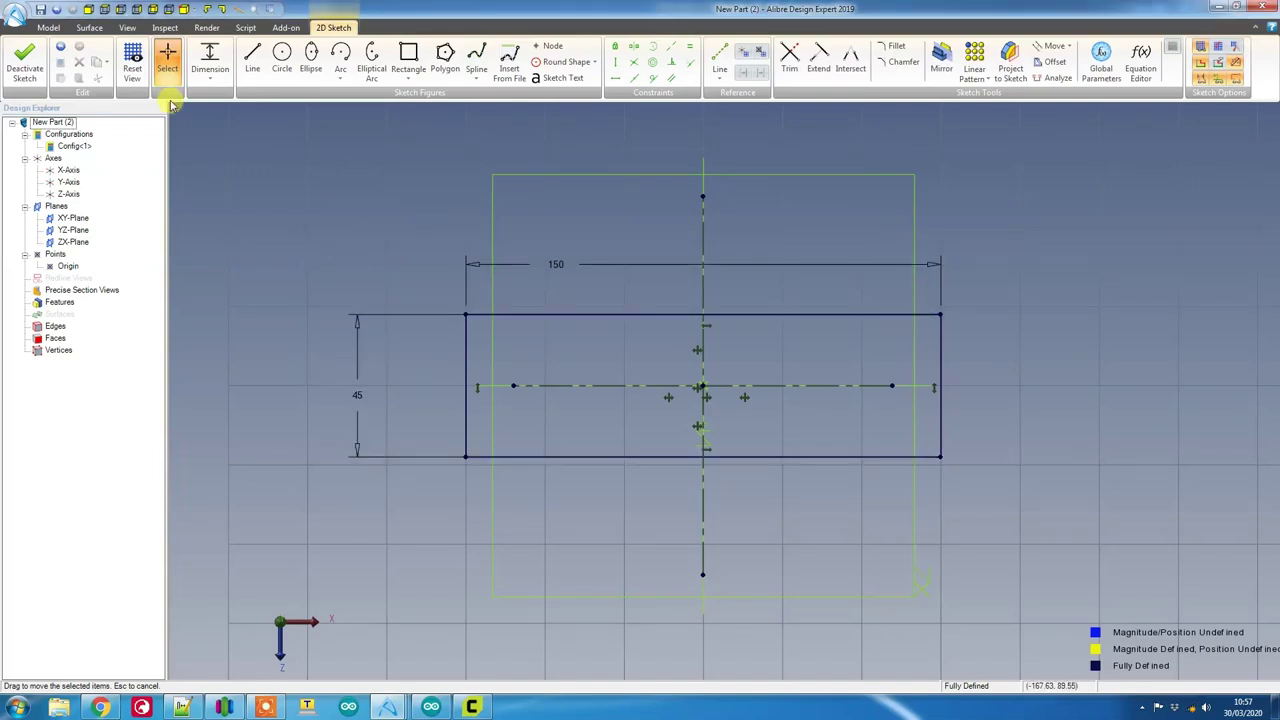
# Step: Finish the sketch and extrude the rectangle along its normal into a solid block
pyautogui.click(27, 62)
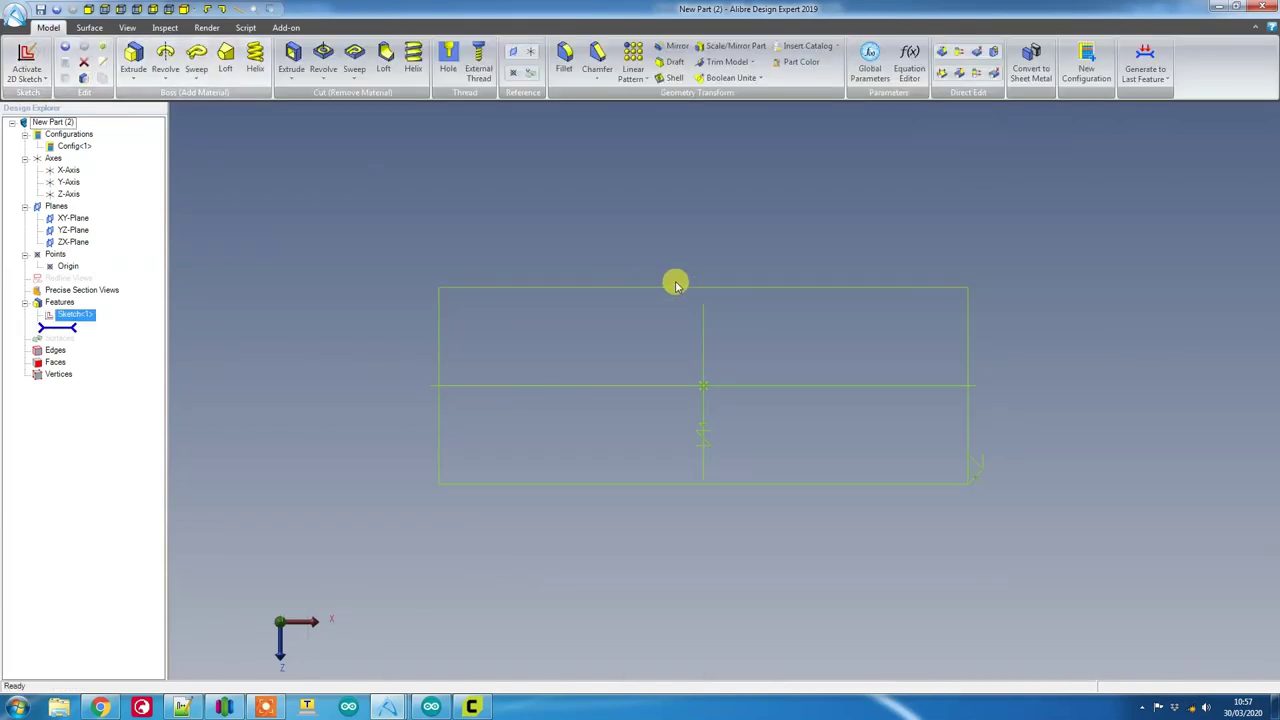
pyautogui.click(134, 60)
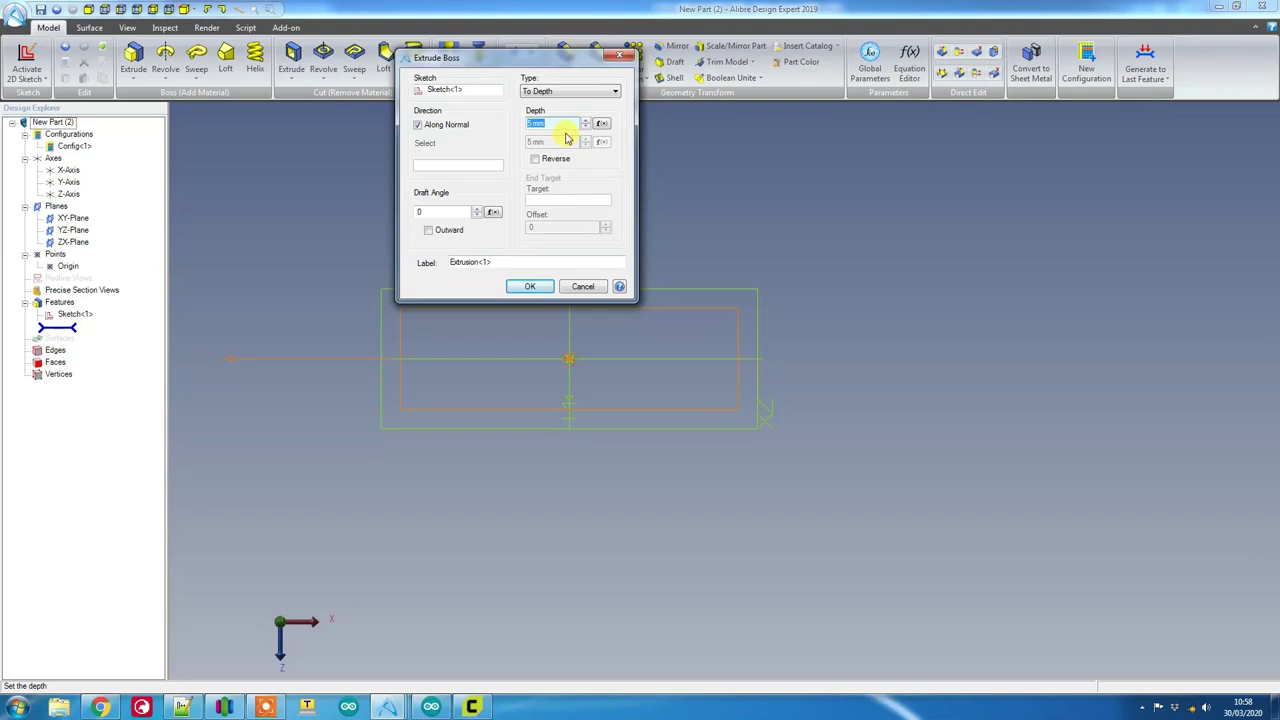
pyautogui.click(536, 288)
pyautogui.moveTo(668, 338); pyautogui.dragTo(666, 297, button='middle')
pyautogui.click(626, 322)
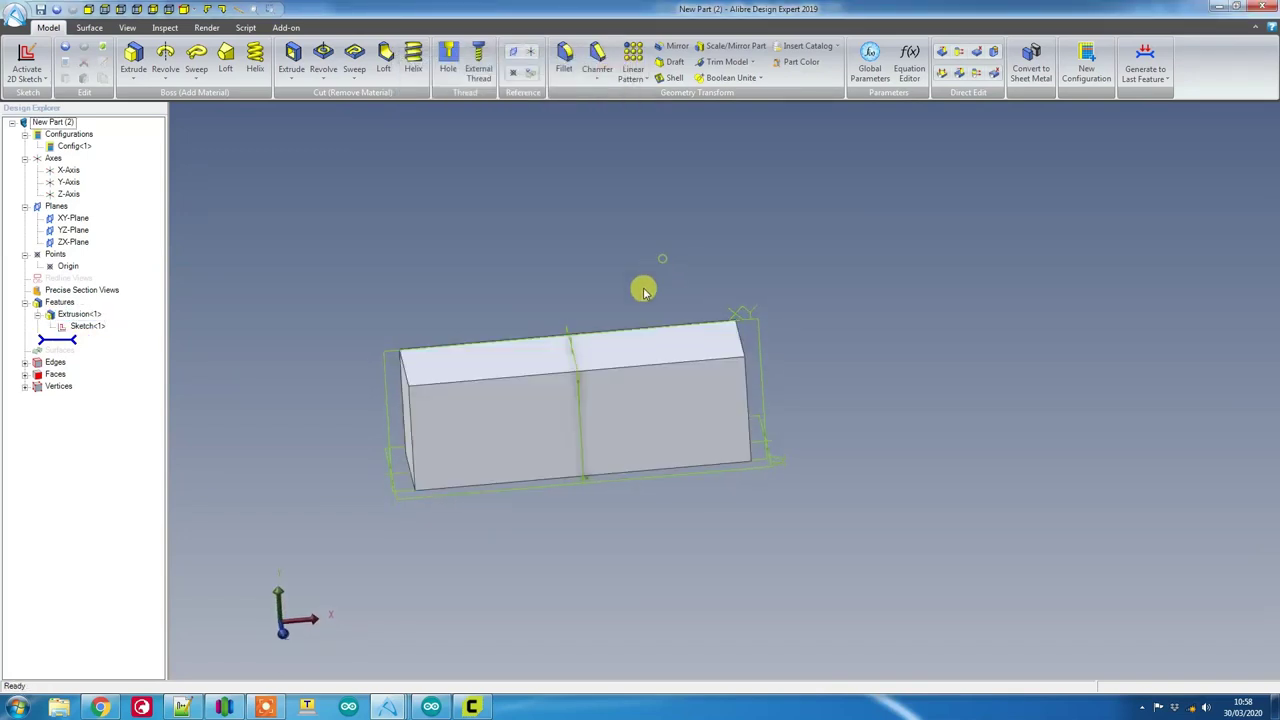
pyautogui.moveTo(556, 377); pyautogui.dragTo(673, 365, button='middle')
pyautogui.scroll(3, 628, 422)
pyautogui.moveTo(676, 414)
pyautogui.mouseDown(button='middle')
pyautogui.moveTo(616, 404)
pyautogui.moveTo(685, 411)
pyautogui.mouseUp(button='middle')
pyautogui.moveTo(684, 411); pyautogui.dragTo(663, 377, button='right')
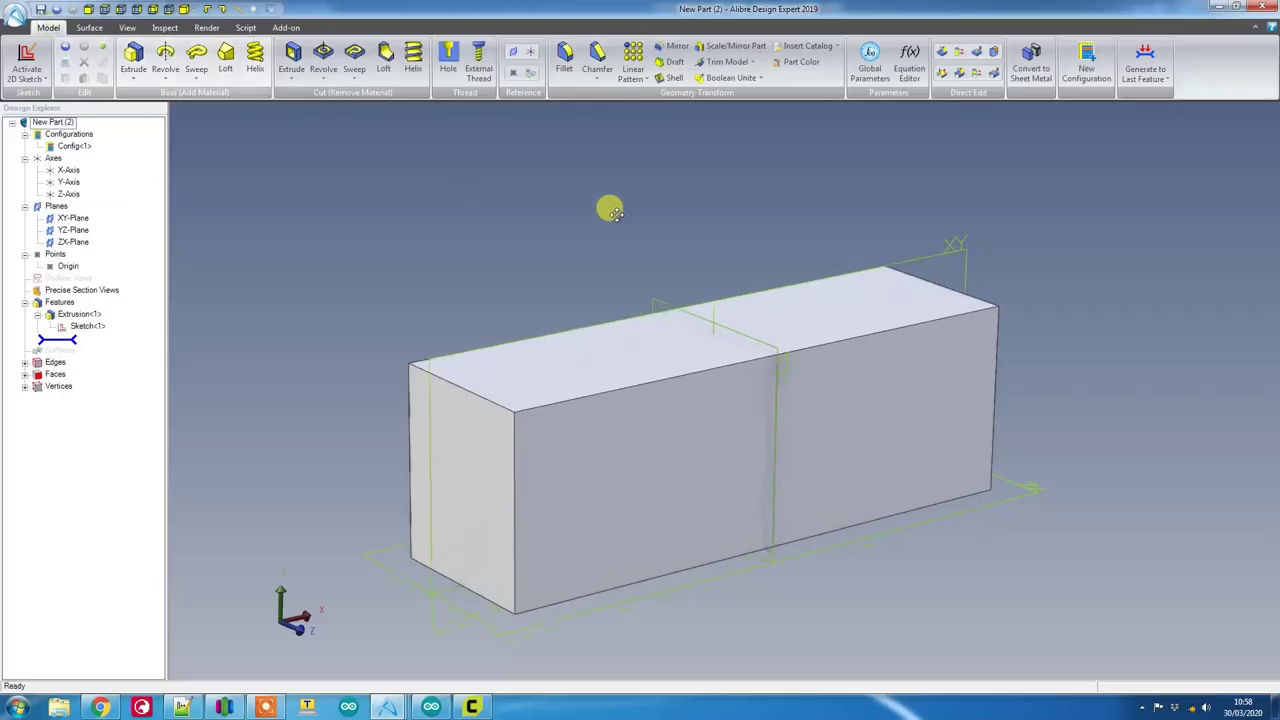
pyautogui.scroll(-3, 623, 229)
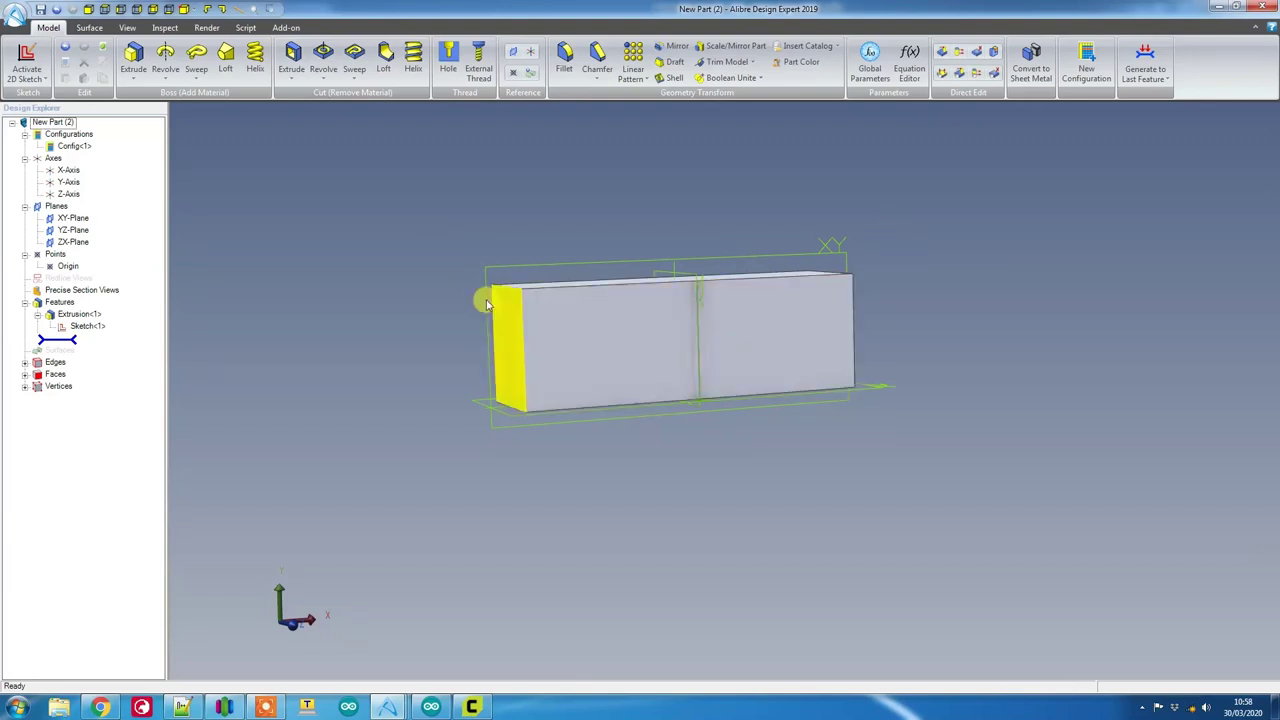
pyautogui.moveTo(701, 309); pyautogui.dragTo(694, 357, button='middle')
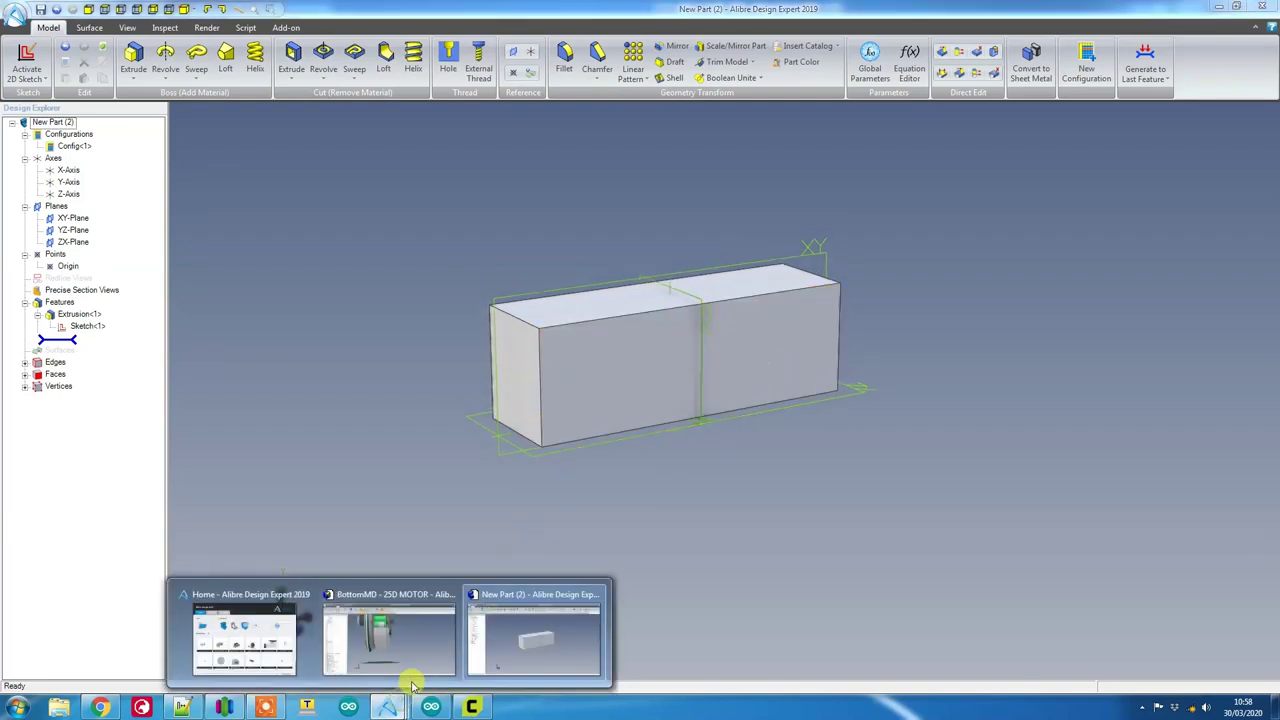
# Step: Measure the radius of the bottom frame's outer curved edge in the BottomMD assembly
pyautogui.click(410, 650)
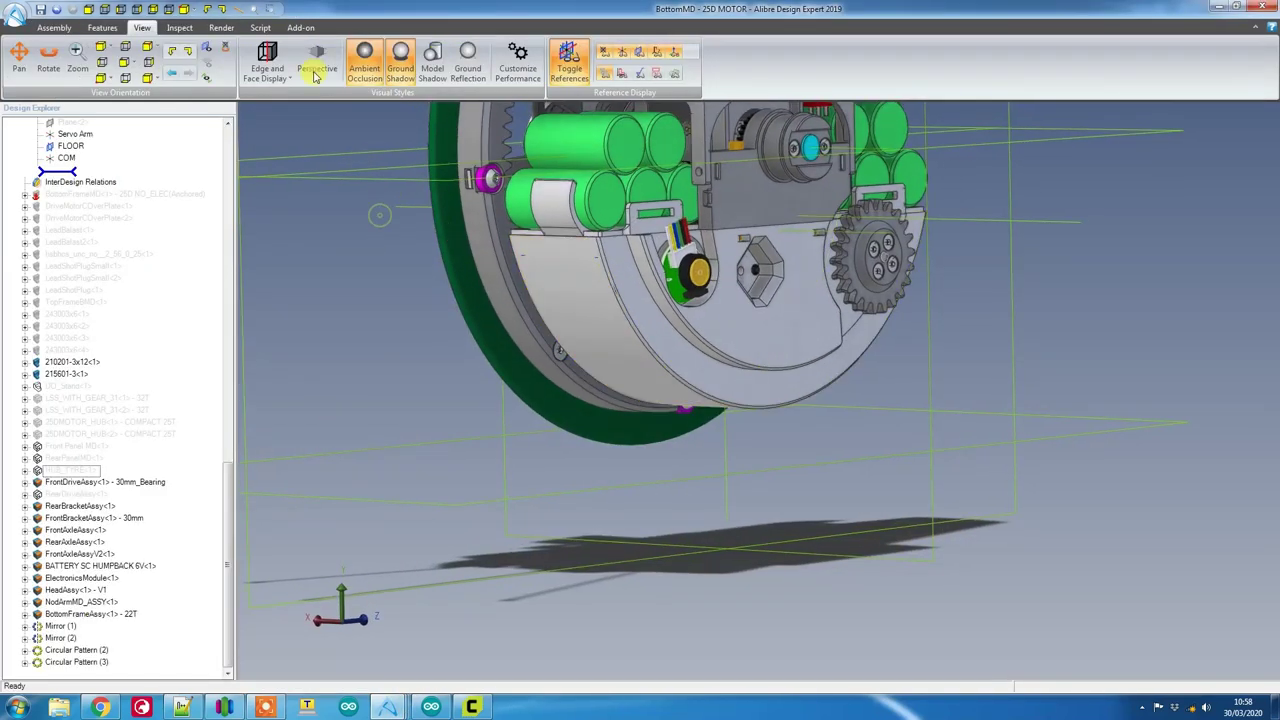
pyautogui.click(230, 8)
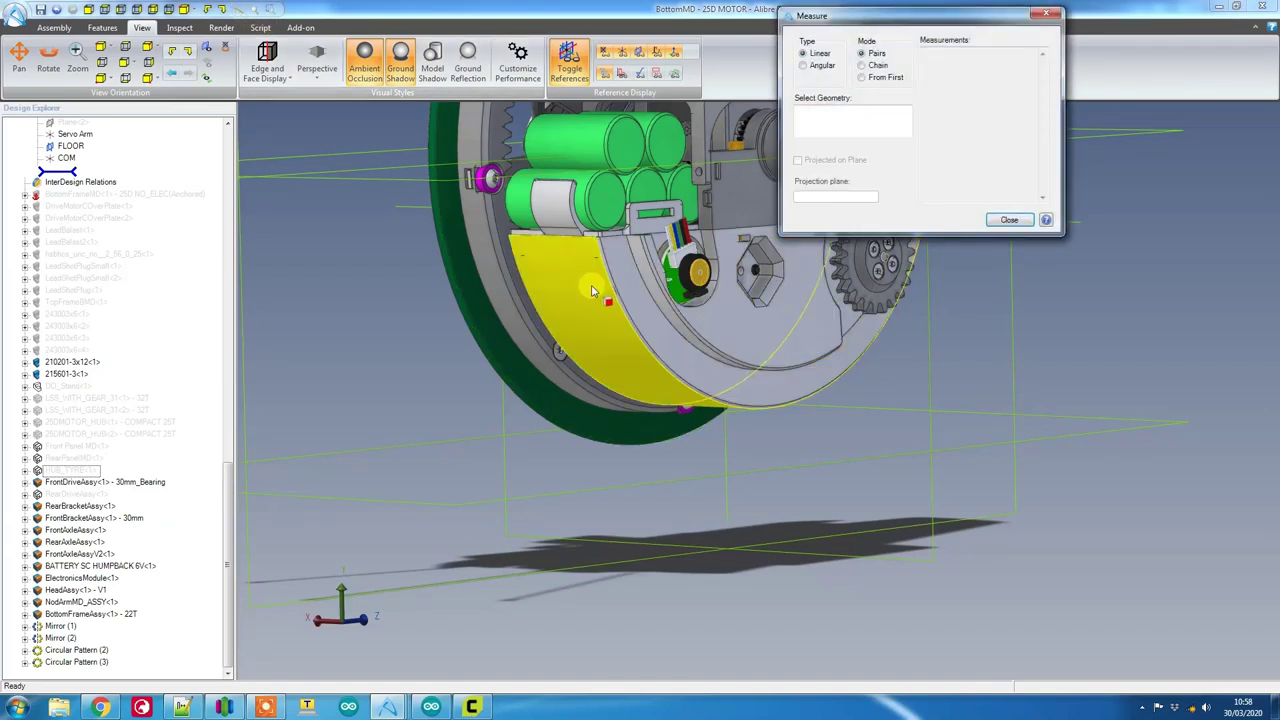
pyautogui.click(606, 266)
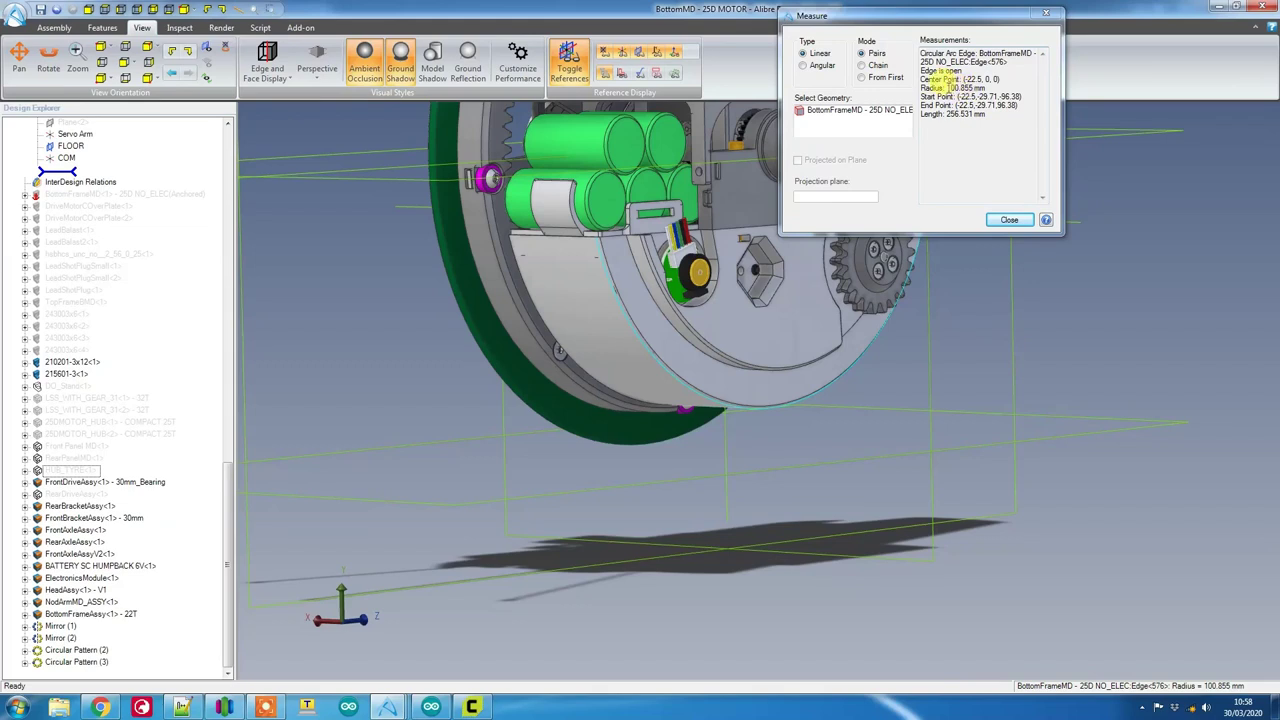
pyautogui.click(1008, 219)
# Step: In the new part, sketch a circle on the XY plane centred about 126 mm above the origin, its lower arc crossing the block
pyautogui.moveTo(396, 712)
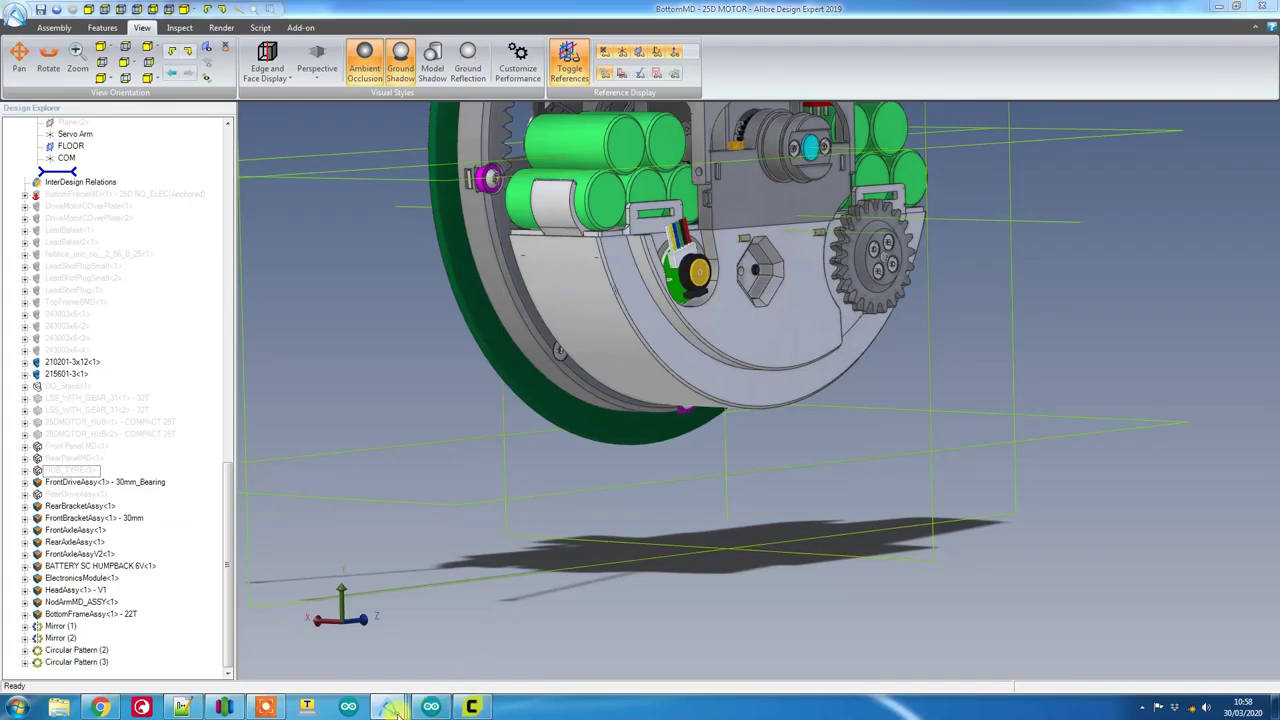
pyautogui.click(485, 648)
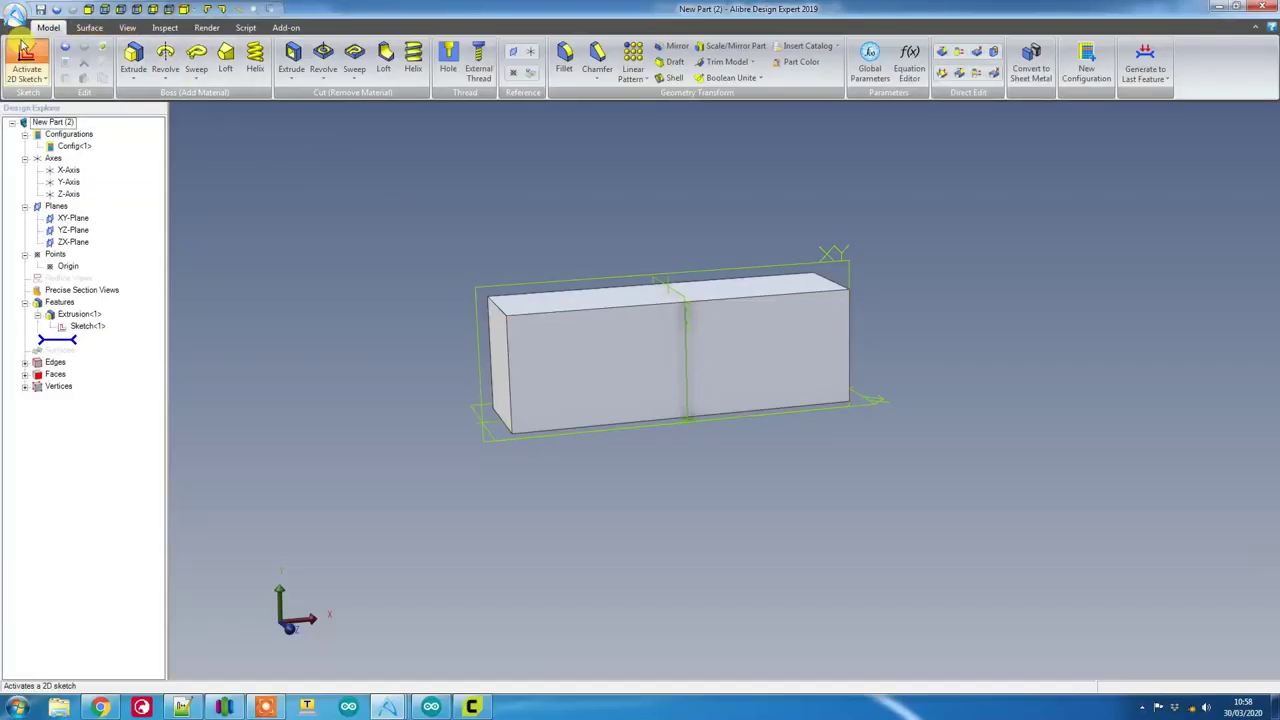
pyautogui.click(27, 62)
pyautogui.press('s')
pyautogui.click(619, 281)
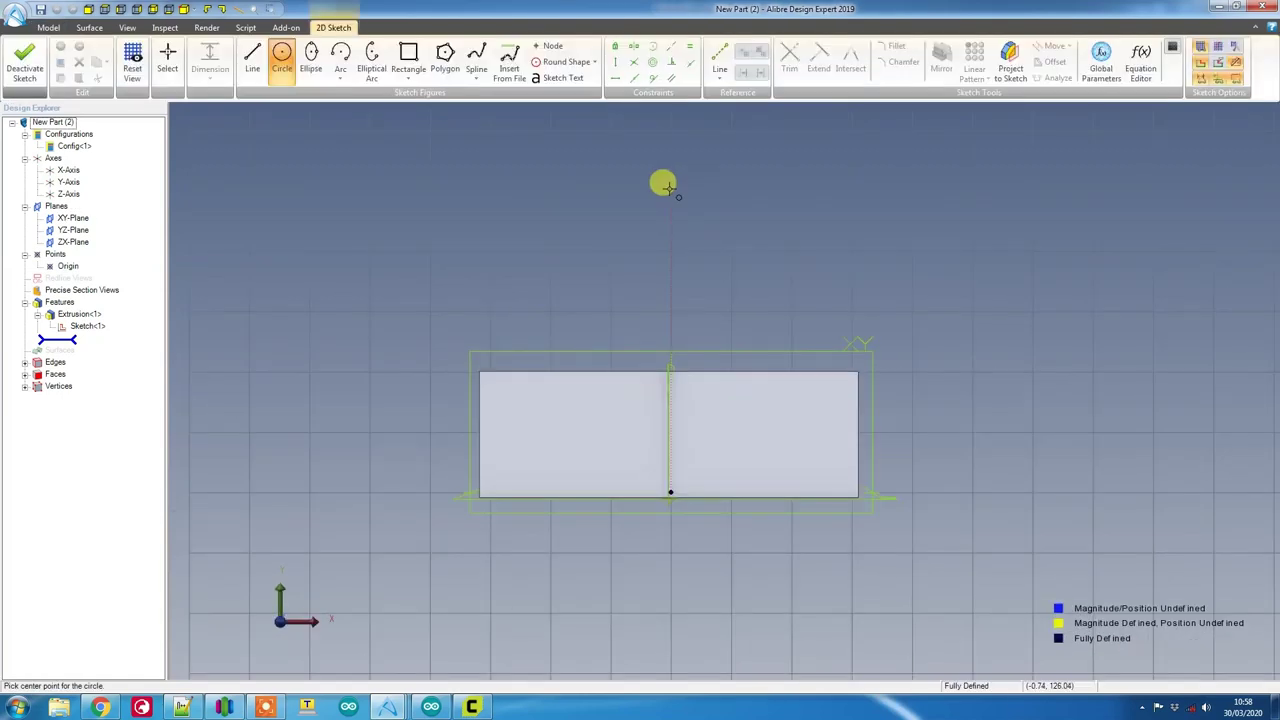
pyautogui.click(669, 188)
pyautogui.click(639, 461)
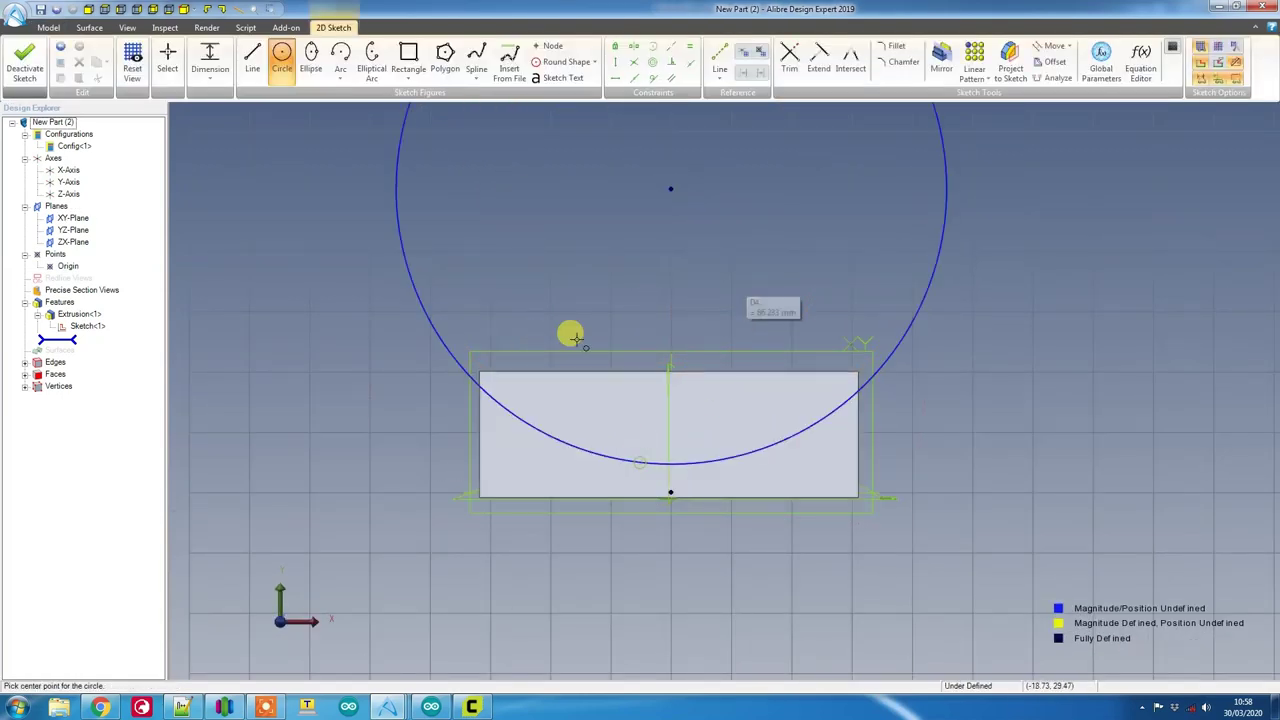
# Step: Dimension the cradle circle's diameter as 203 mm
pyautogui.click(209, 57)
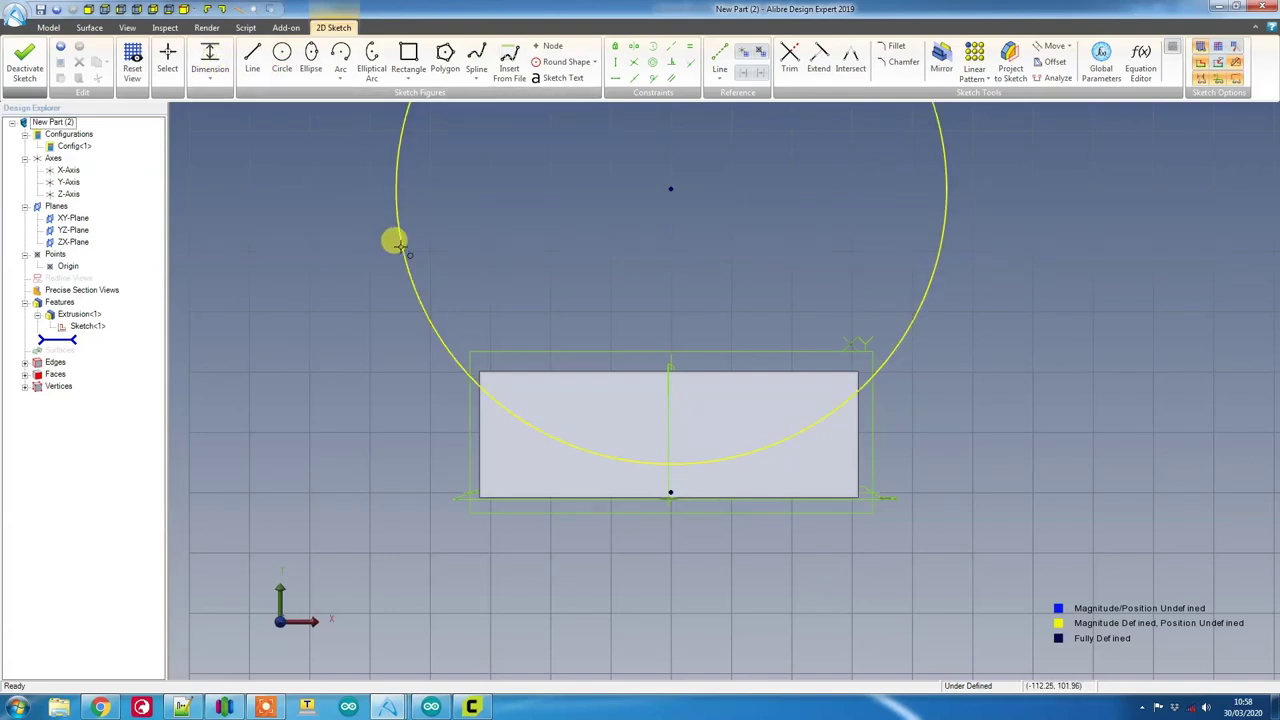
pyautogui.click(396, 244)
pyautogui.click(302, 292)
pyautogui.write('20')
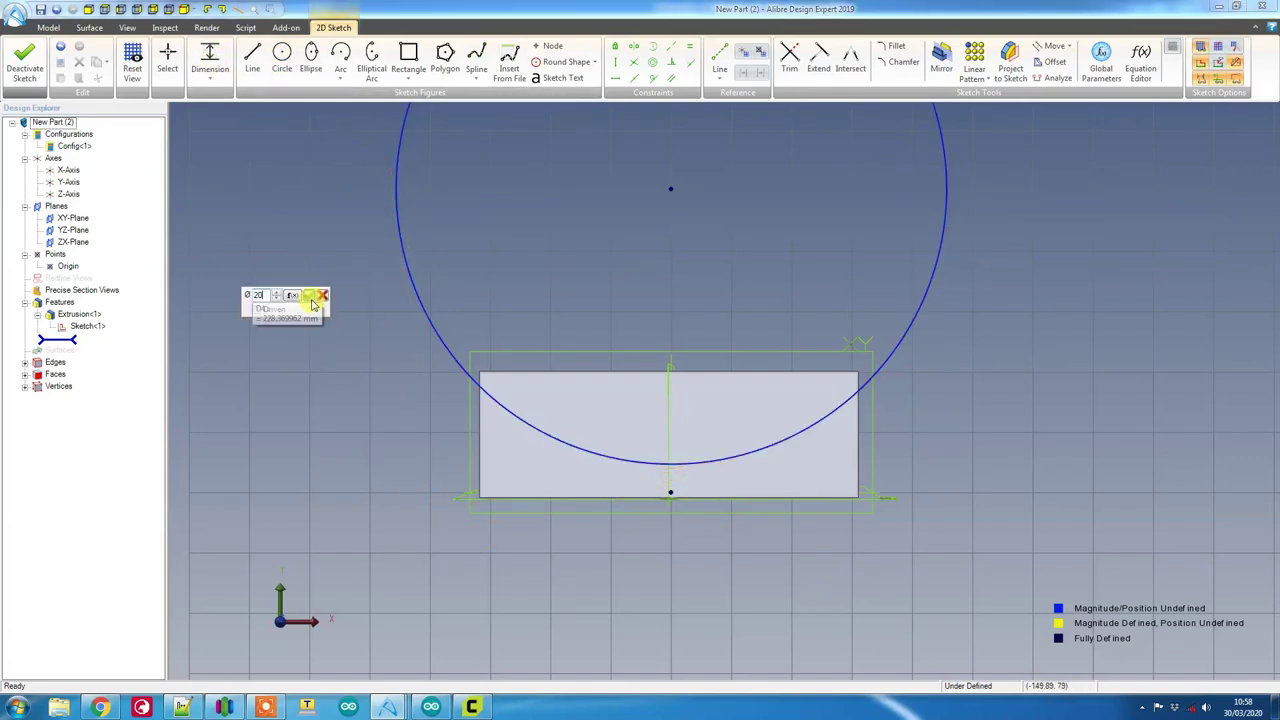
pyautogui.write('3')
pyautogui.click(312, 298)
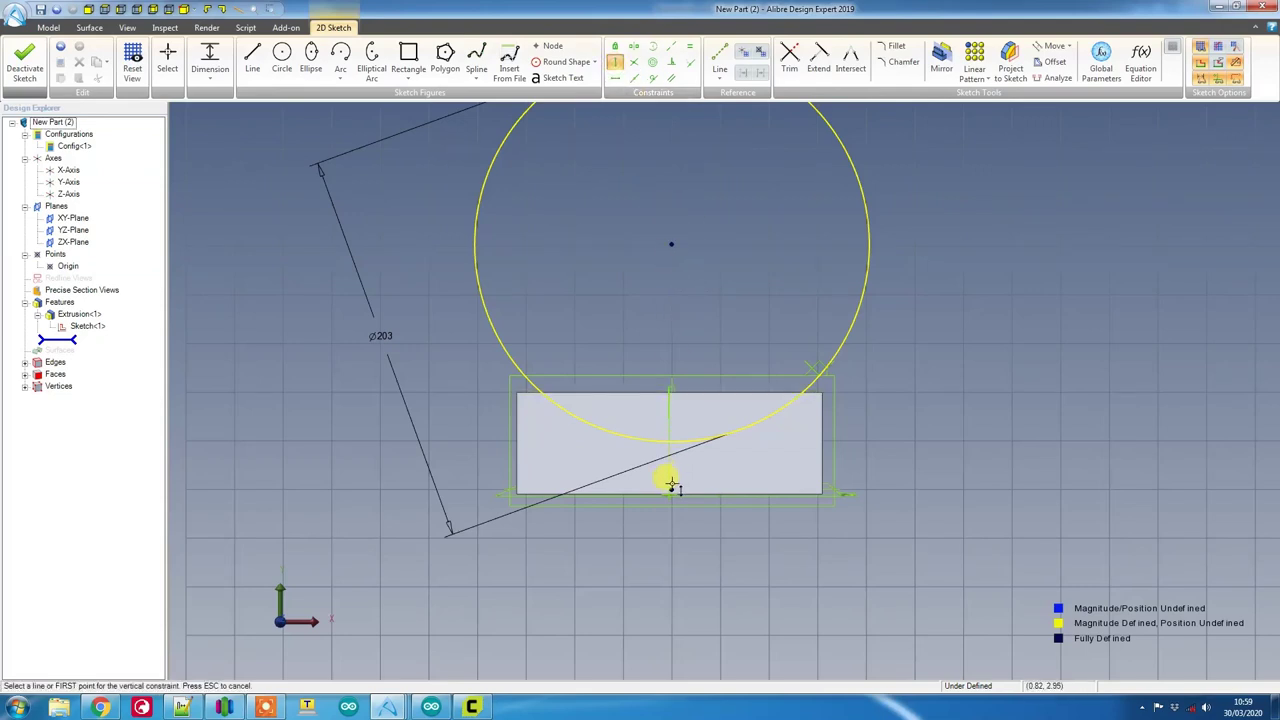
# Step: Constrain the circle's centre vertically in line with the origin and test the constraint by moving the centre
pyautogui.click(668, 242)
pyautogui.click(669, 487)
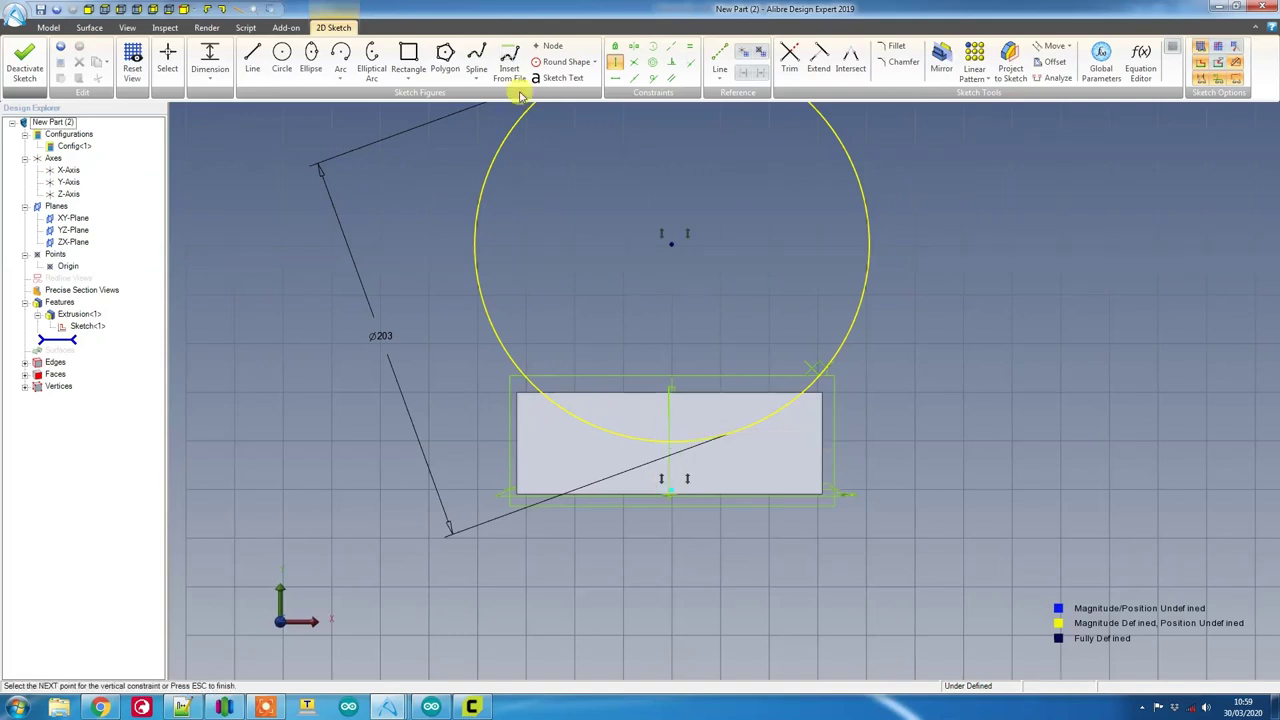
pyautogui.press('Escape')
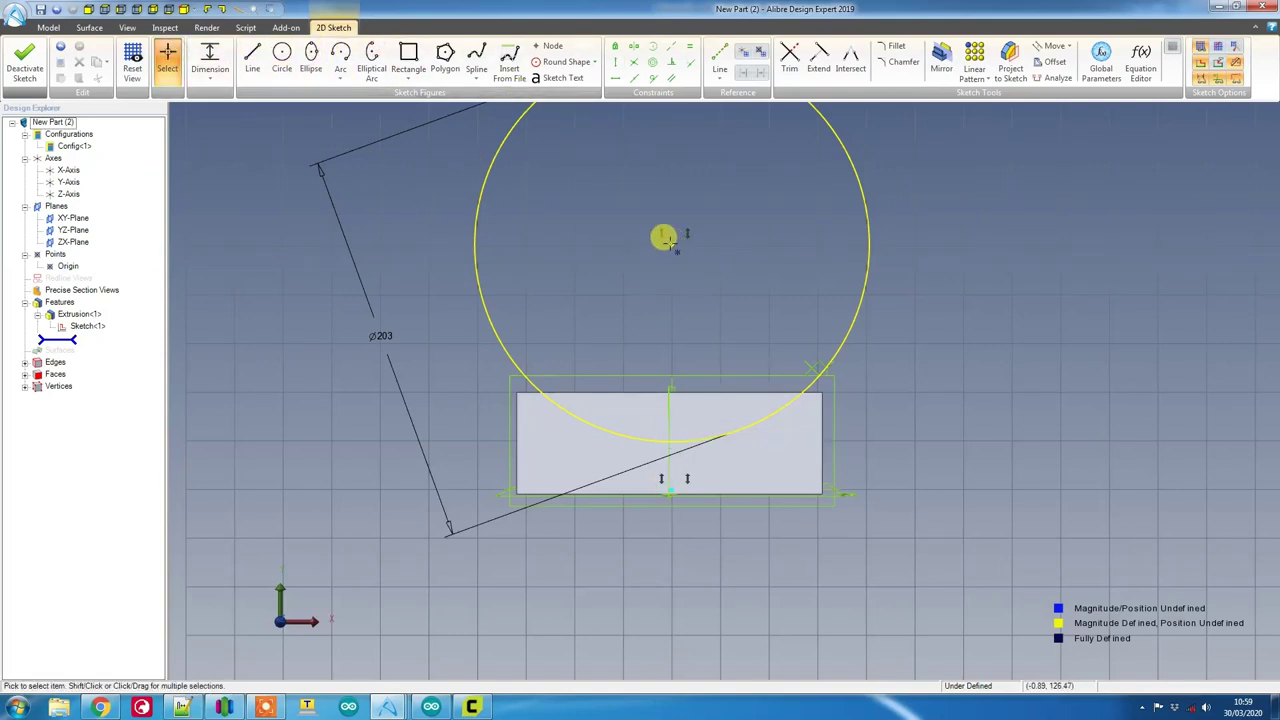
pyautogui.moveTo(671, 243); pyautogui.dragTo(738, 230)
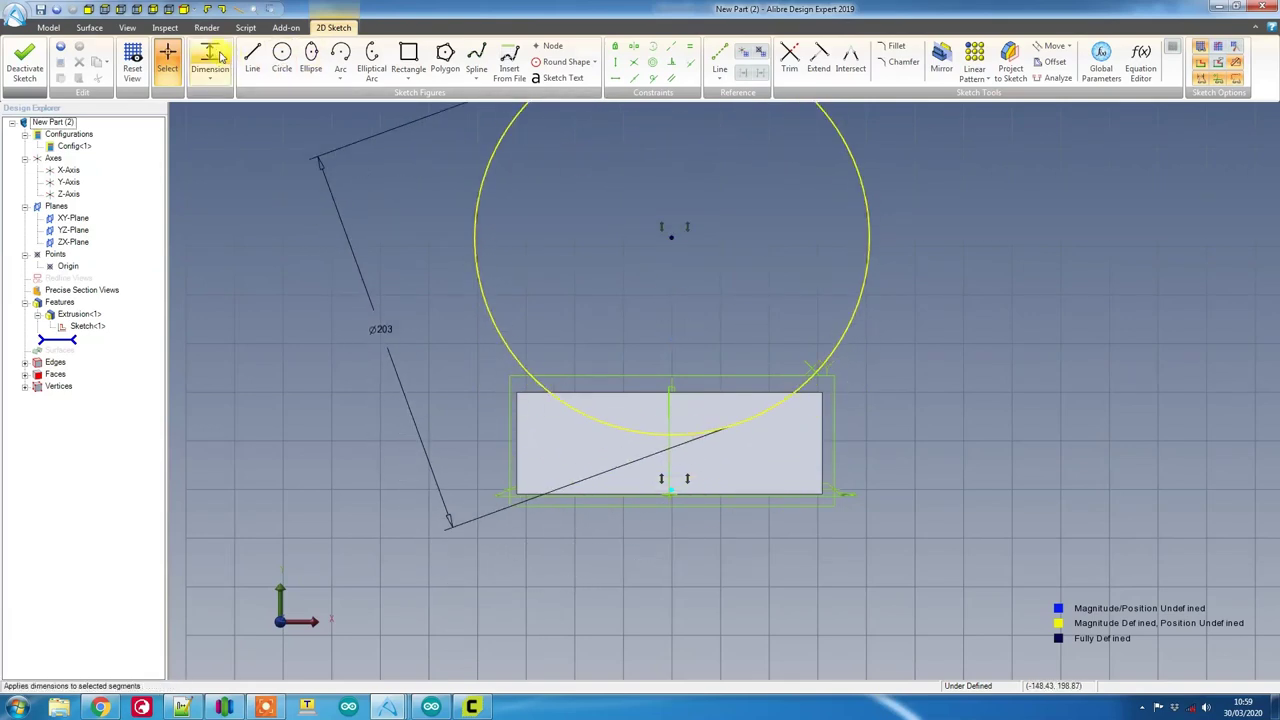
# Step: Dimension the distance from the block's base to the circle's lowest point as 20 mm, changing the slot dimension style from Line To Center
pyautogui.click(217, 55)
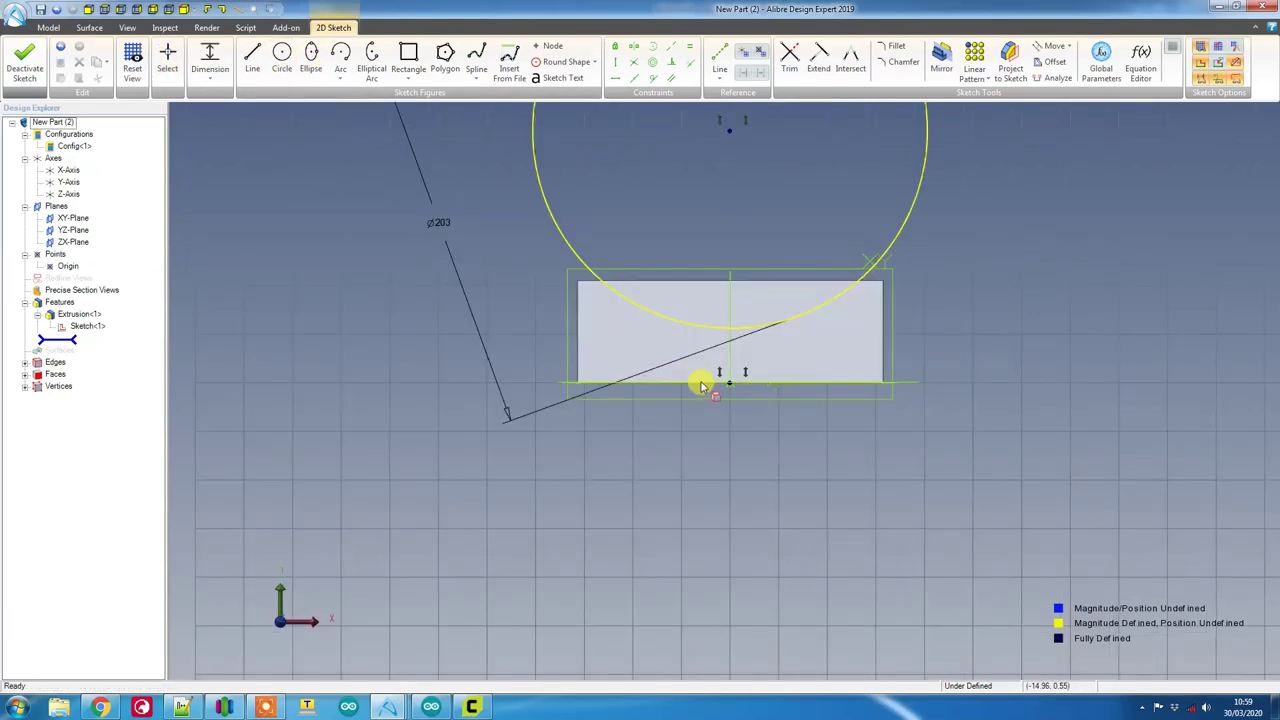
pyautogui.click(734, 327)
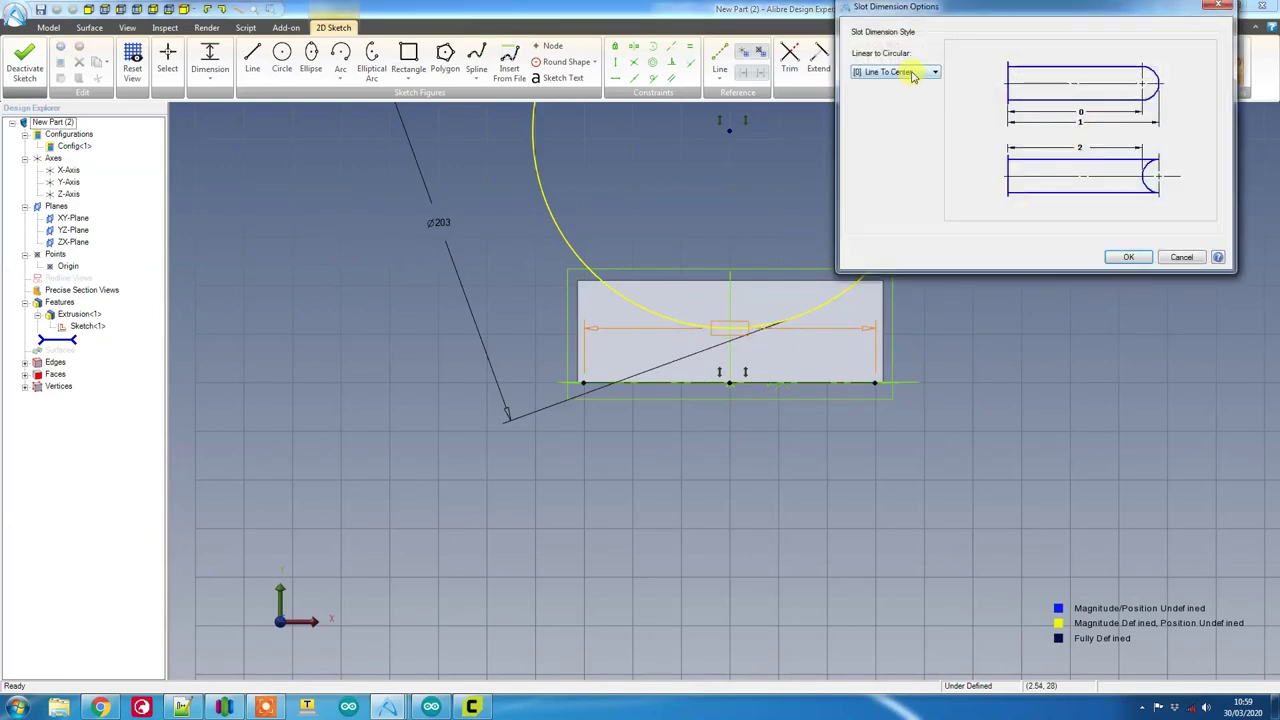
pyautogui.click(904, 102)
pyautogui.click(1127, 256)
pyautogui.click(528, 343)
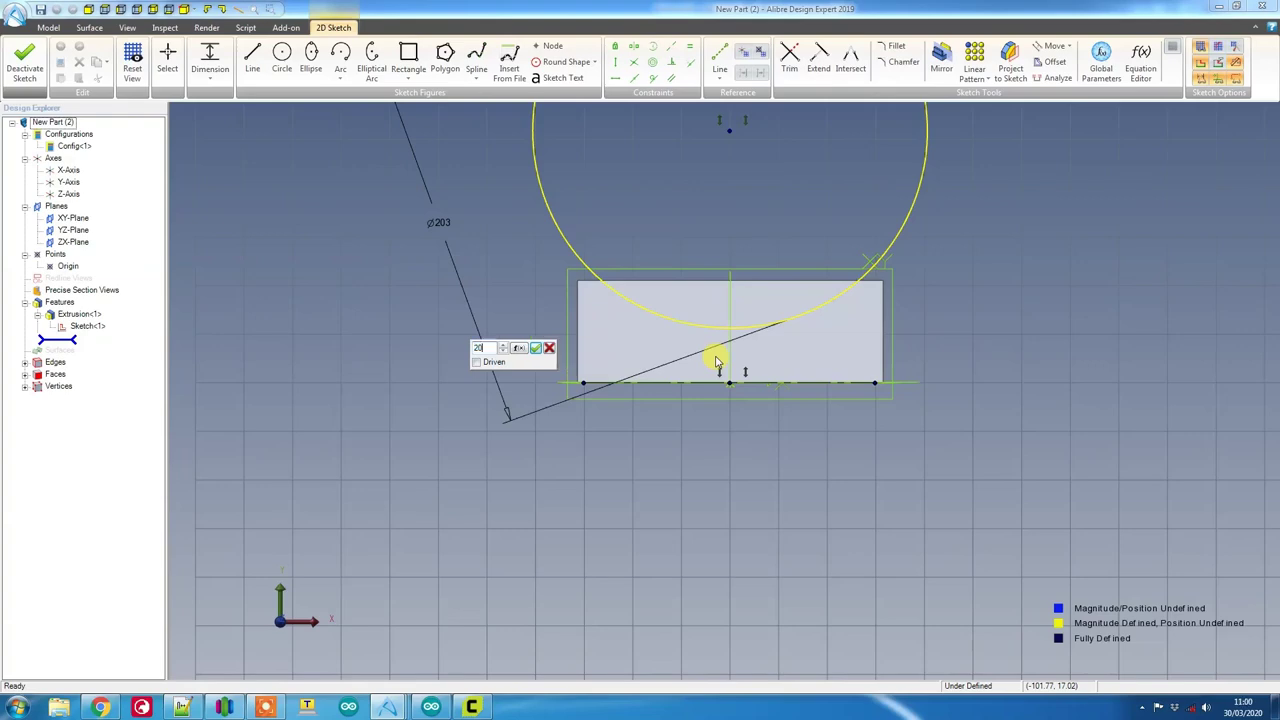
pyautogui.press('Return')
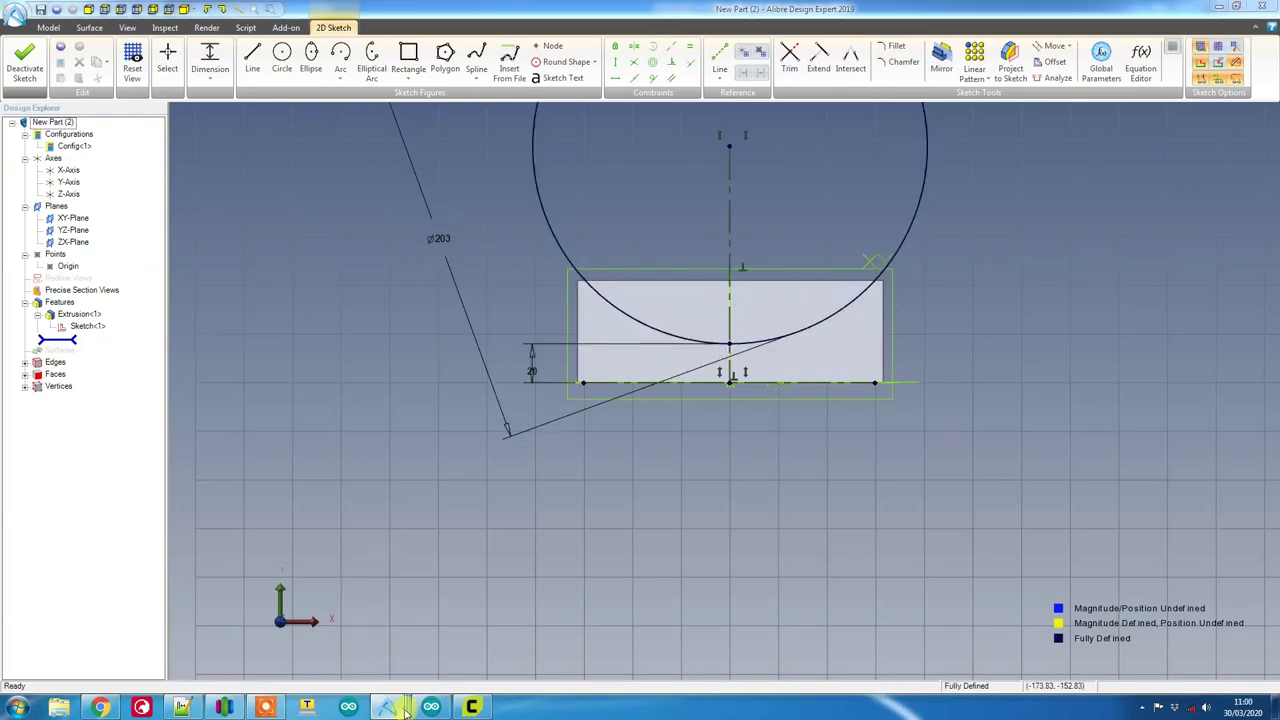
# Step: Switch to the BottomMD assembly and measure the distance between the drive edge's circular edge and the bottom frame's edge
pyautogui.moveTo(405, 709)
pyautogui.click(426, 648)
pyautogui.moveTo(531, 343); pyautogui.dragTo(566, 328, button='middle')
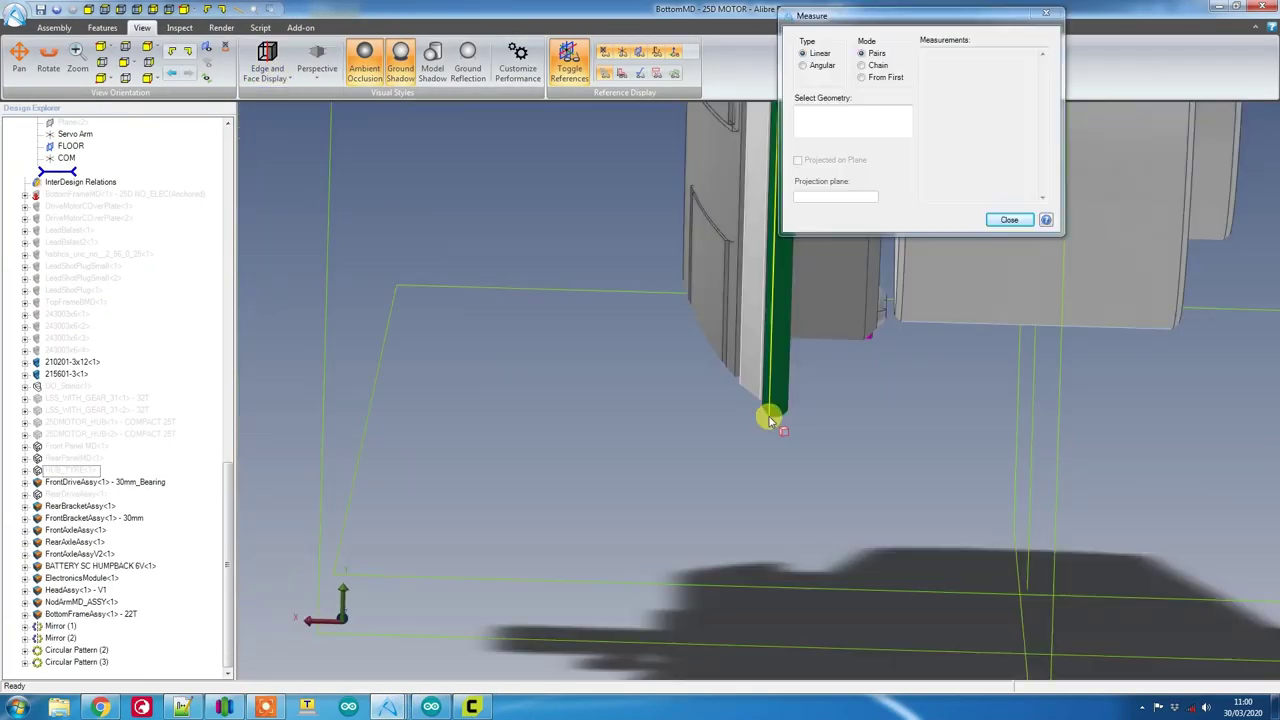
pyautogui.click(772, 412)
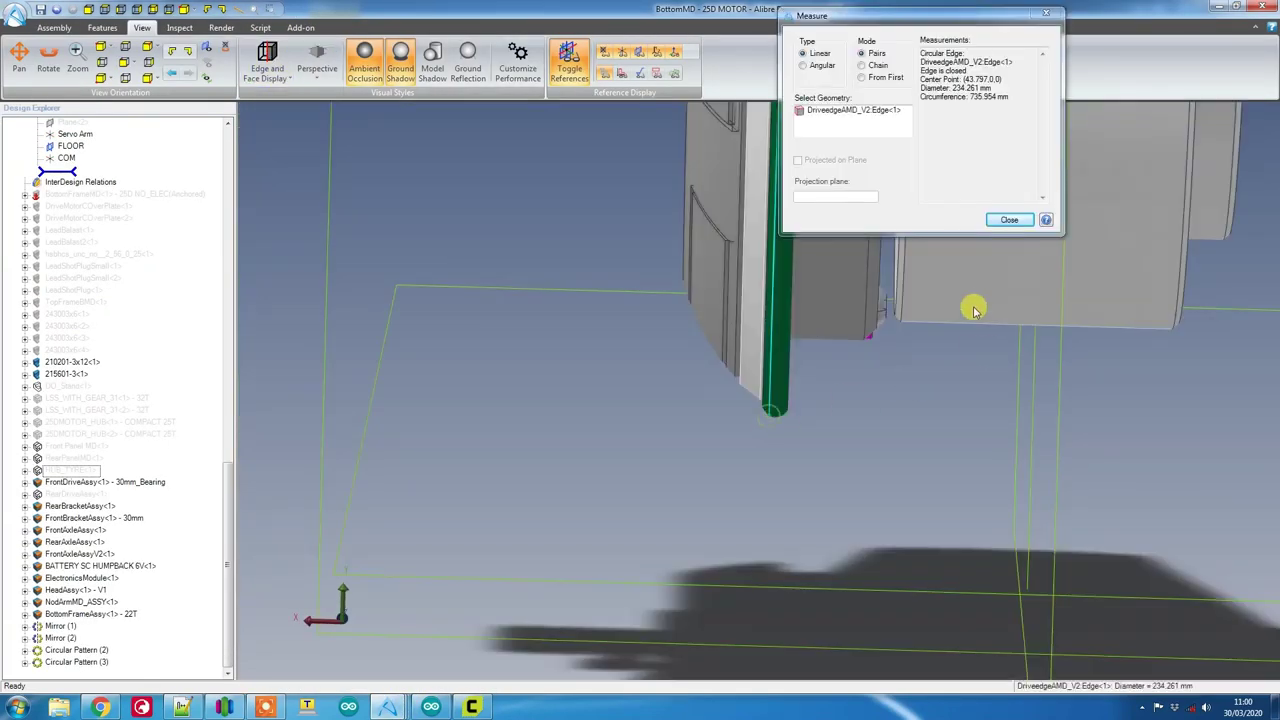
pyautogui.click(900, 325)
pyautogui.scroll(-5, 883, 346)
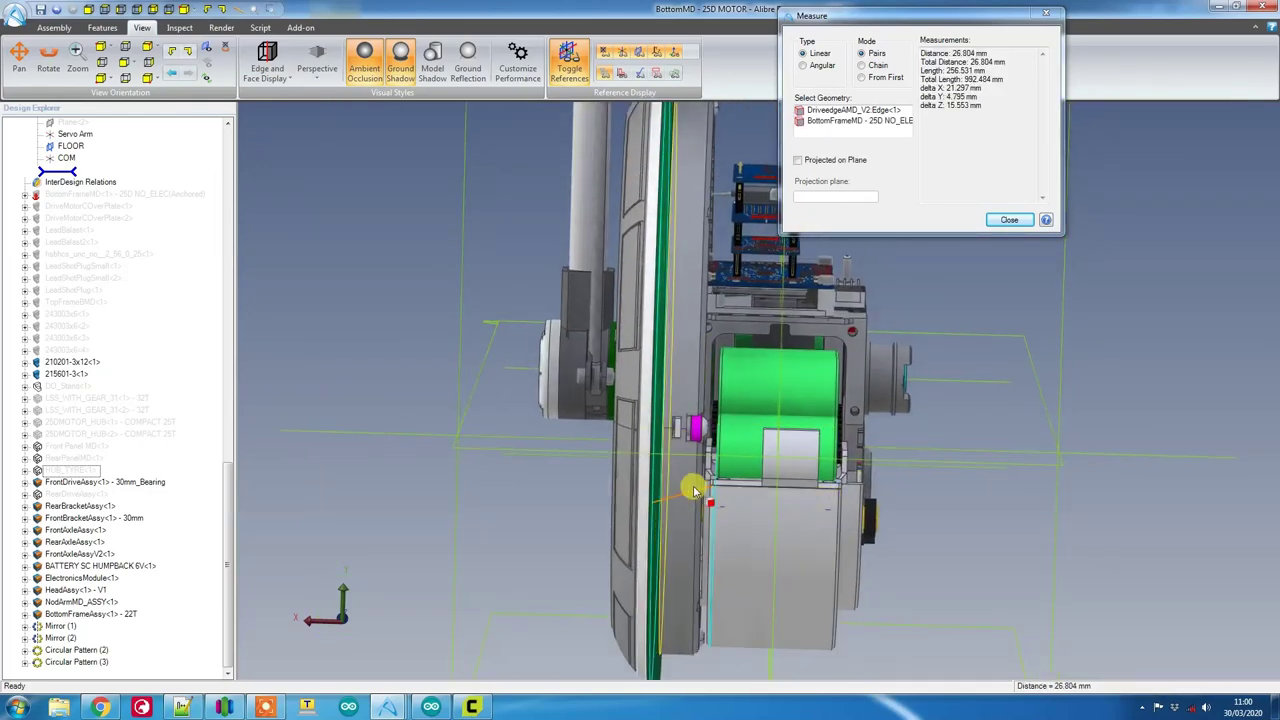
pyautogui.moveTo(714, 486); pyautogui.dragTo(665, 497, button='middle')
pyautogui.scroll(-3, 663, 497)
# Step: Project the measurement between the drive edge and the bottom frame onto the YZ-Plane and inspect the gap
pyautogui.click(801, 160)
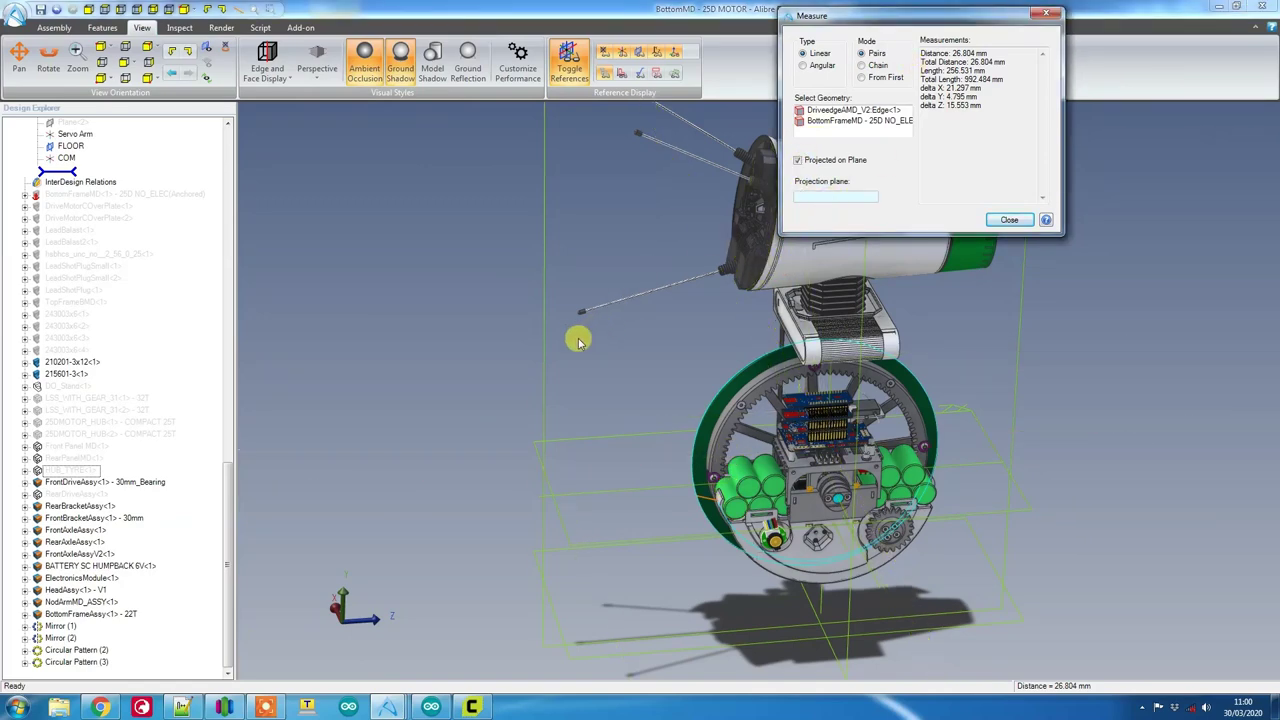
pyautogui.click(543, 363)
pyautogui.scroll(5, 771, 437)
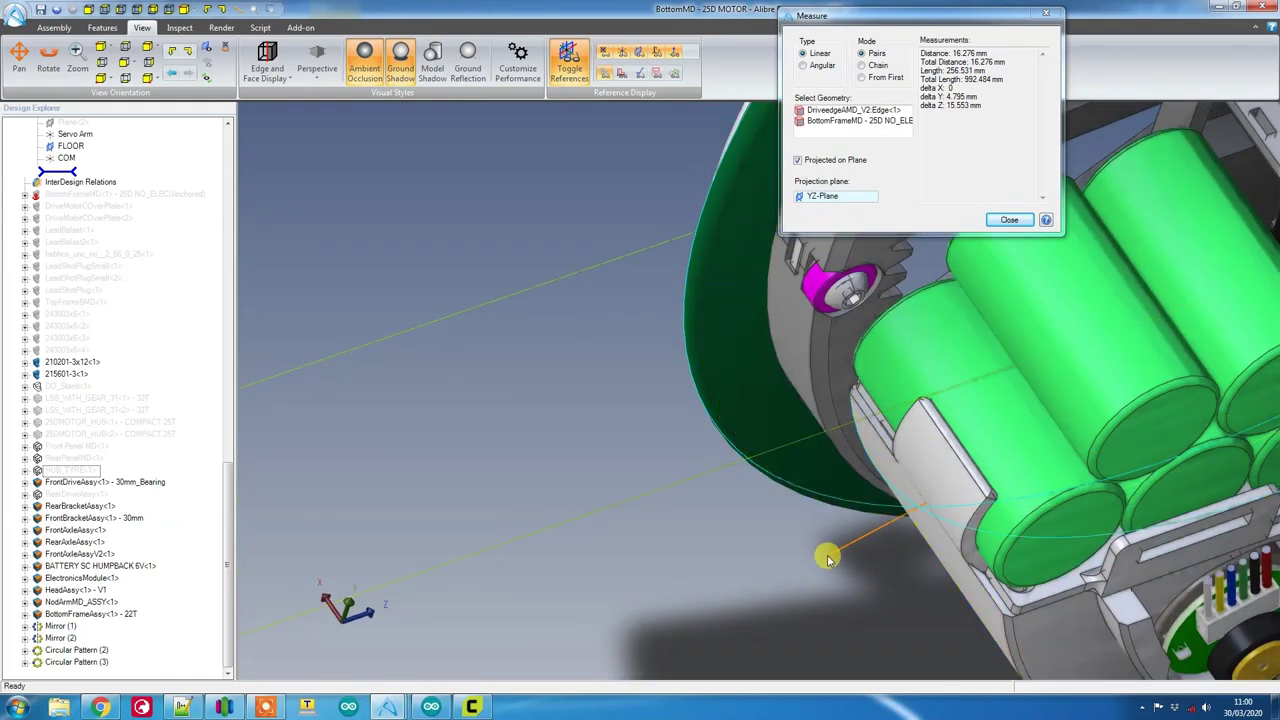
pyautogui.scroll(-5, 686, 375)
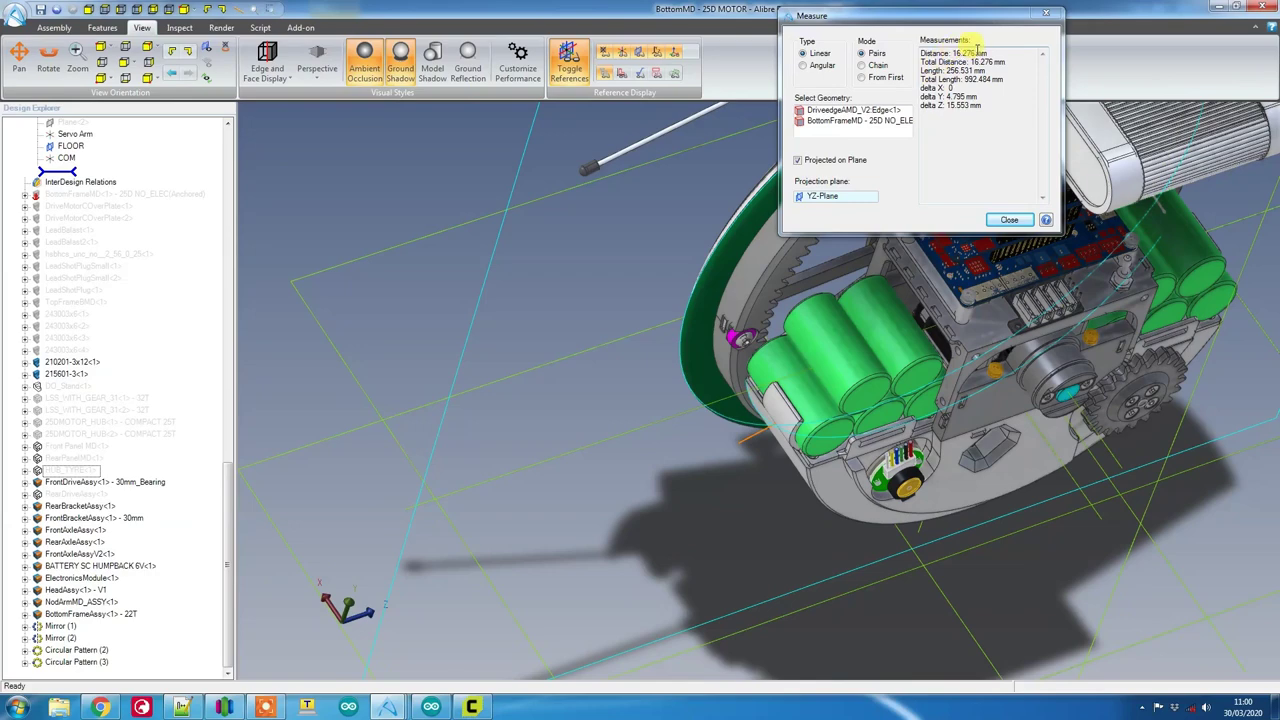
pyautogui.moveTo(842, 382)
pyautogui.mouseDown(button='middle')
pyautogui.moveTo(732, 410)
pyautogui.moveTo(743, 360)
pyautogui.moveTo(748, 425)
pyautogui.mouseUp(button='middle')
pyautogui.scroll(-2, 745, 395)
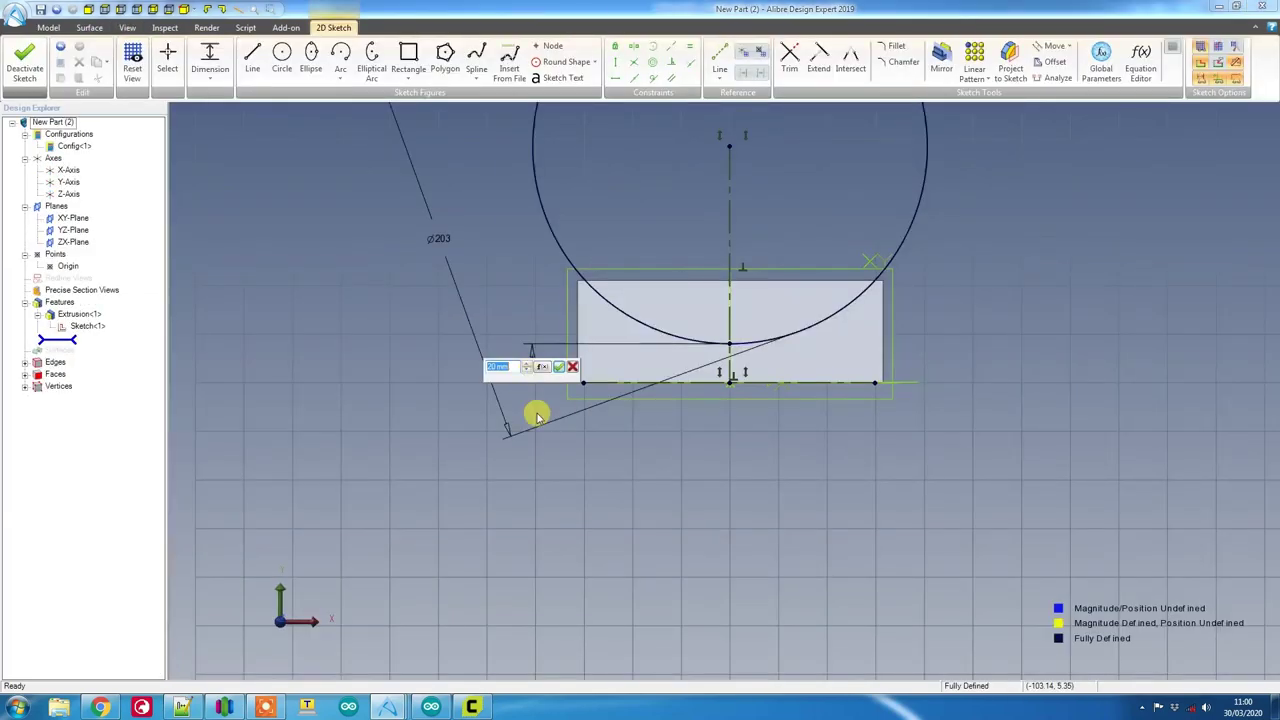
# Step: Set the distance from the block's base to the circle's lowest point to 22 mm in the new part's sketch
pyautogui.write('2')
pyautogui.click(531, 408)
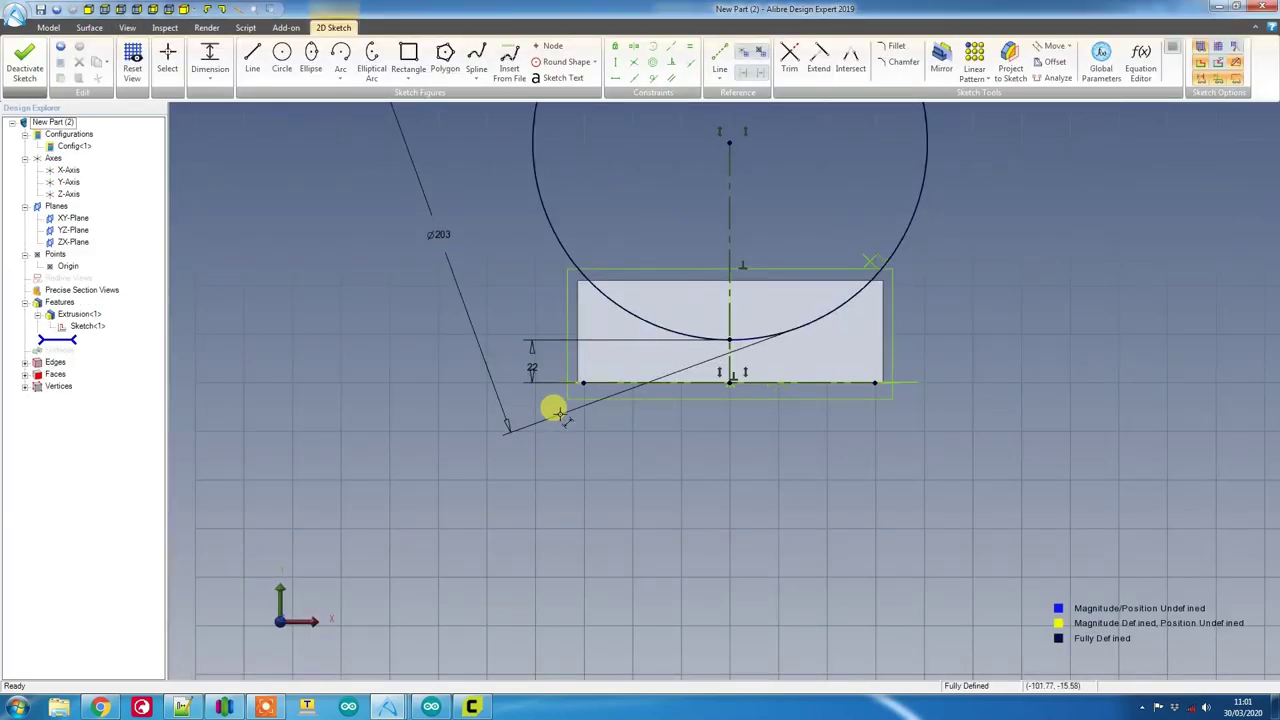
pyautogui.scroll(3, 712, 410)
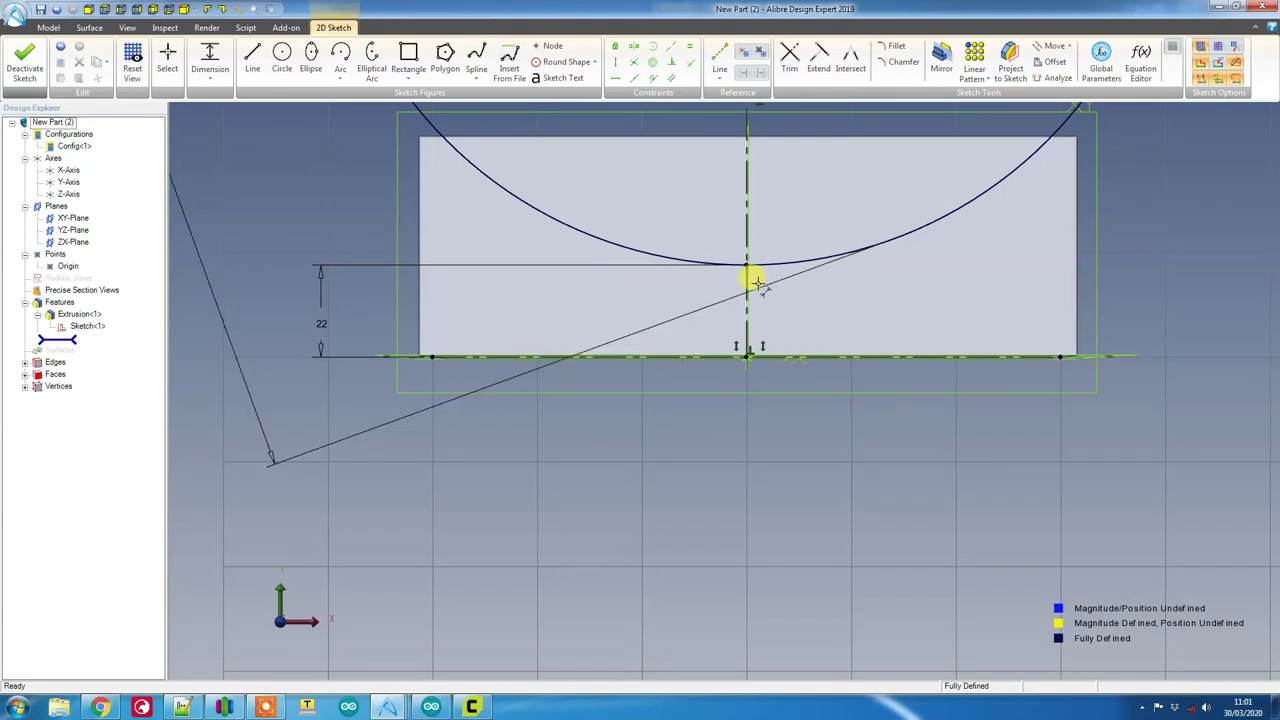
pyautogui.moveTo(757, 292); pyautogui.dragTo(780, 425, button='middle')
# Step: Finish the circle sketch and cut it through all of the block with Extrude Cut to form the curved cradle
pyautogui.hotkey('ctrl', 'k')
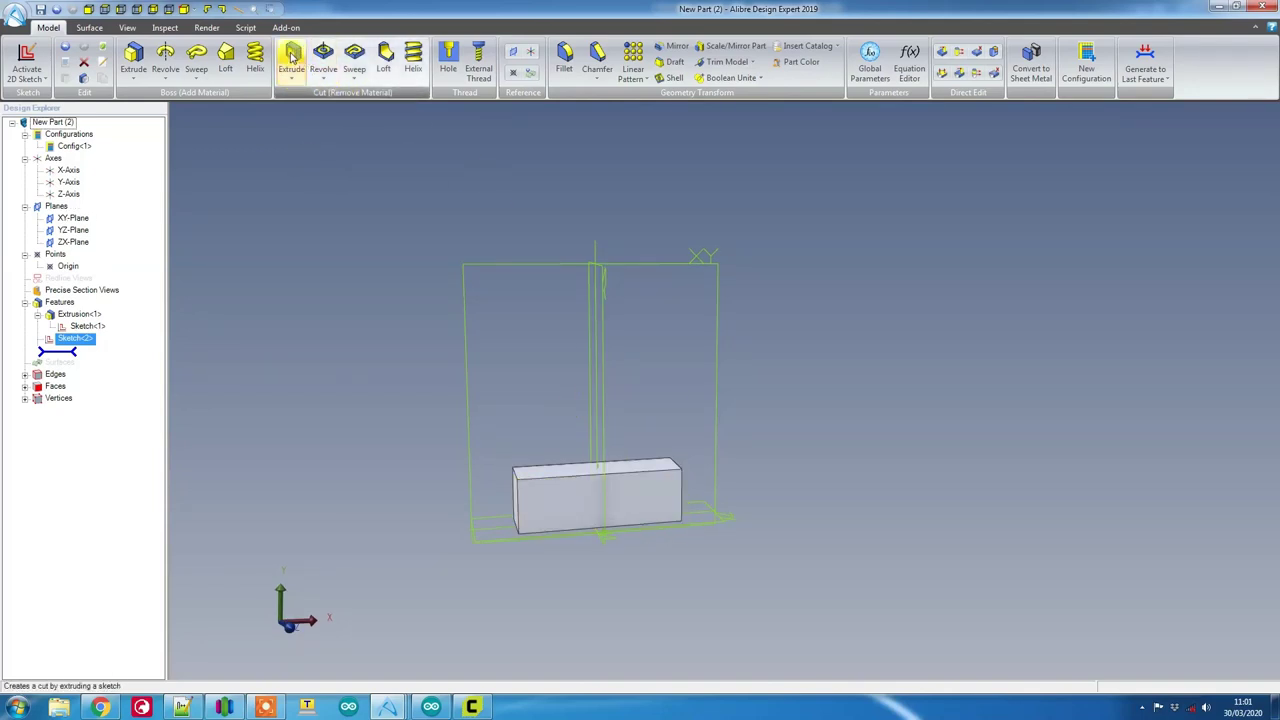
pyautogui.click(292, 57)
pyautogui.click(921, 42)
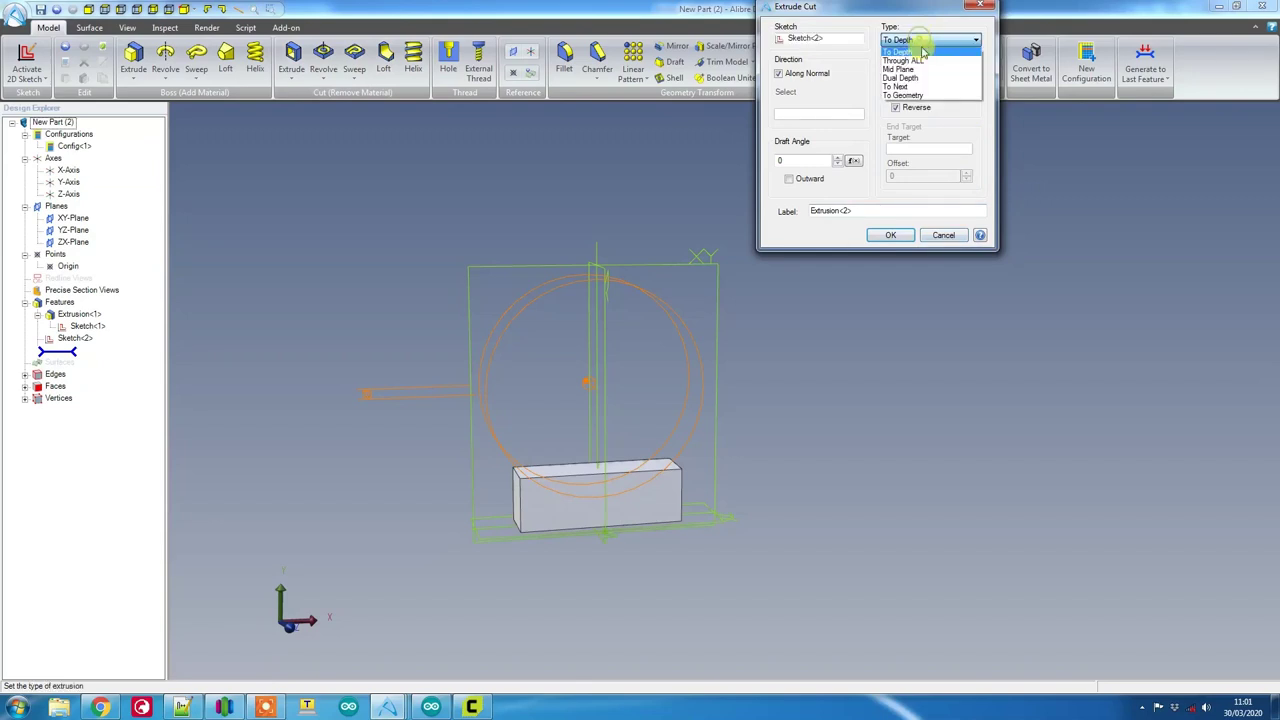
pyautogui.click(922, 62)
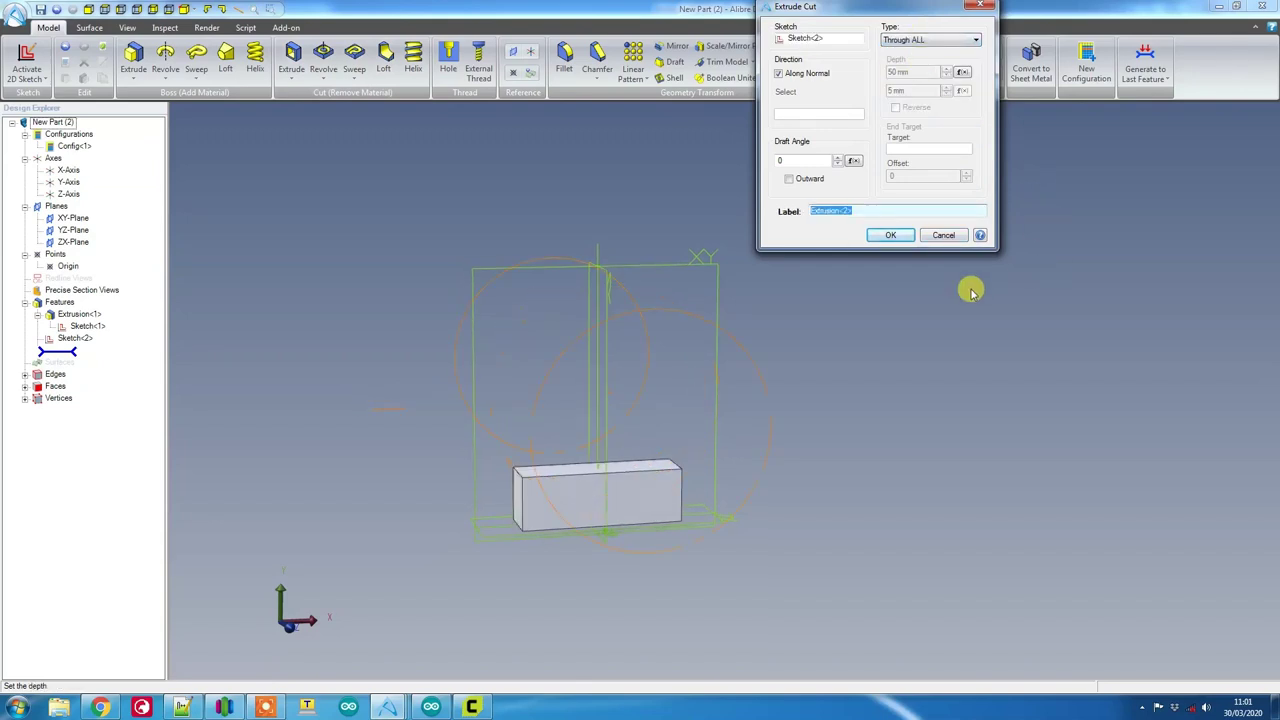
pyautogui.click(889, 236)
# Step: Start a sketch on the block's underside and draw a narrow rectangle across its negative-X end, extending past both long sides
pyautogui.scroll(5, 600, 490)
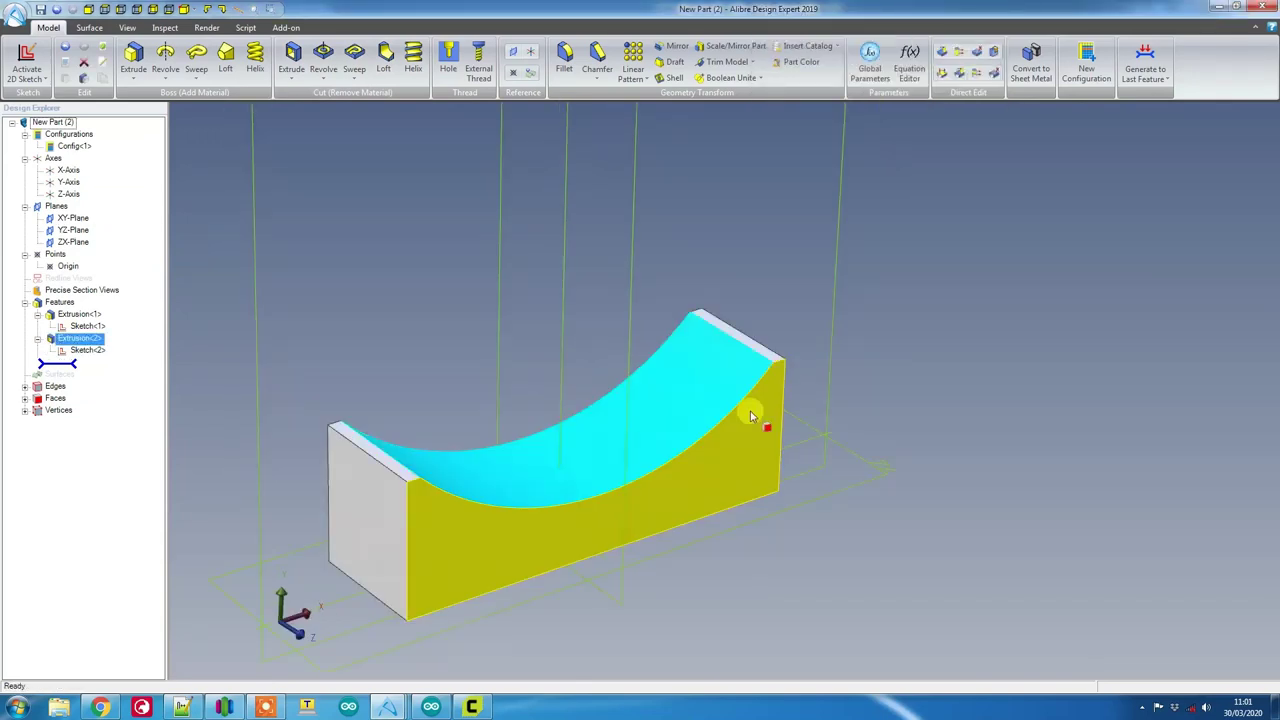
pyautogui.moveTo(500, 443); pyautogui.dragTo(433, 478, button='middle')
pyautogui.moveTo(638, 476); pyautogui.dragTo(614, 363, button='middle')
pyautogui.click(27, 60)
pyautogui.click(525, 420)
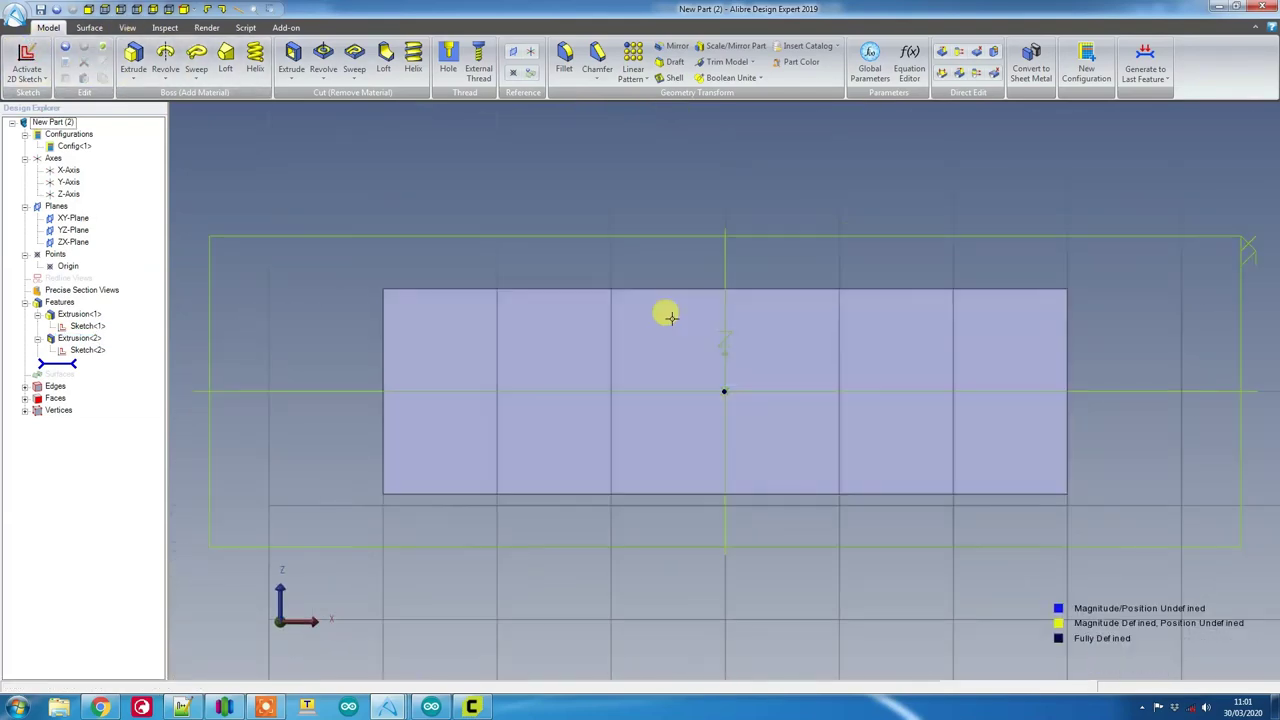
pyautogui.click(408, 58)
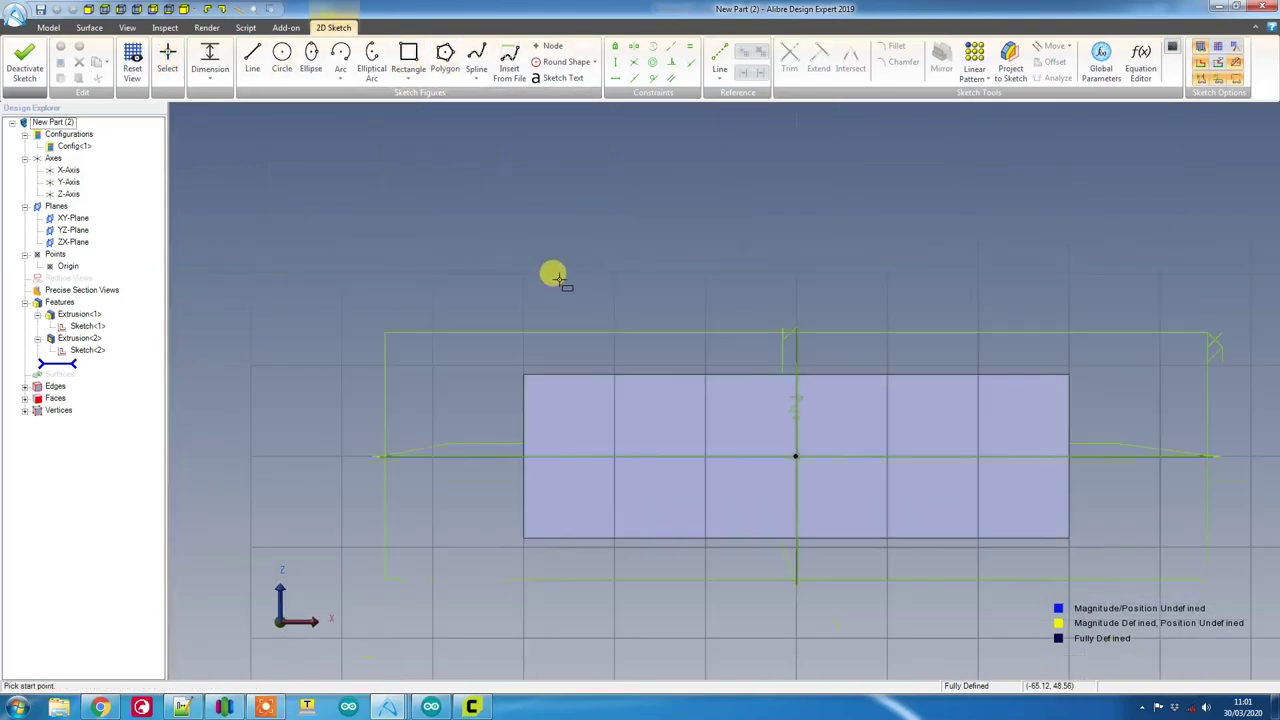
pyautogui.click(480, 204)
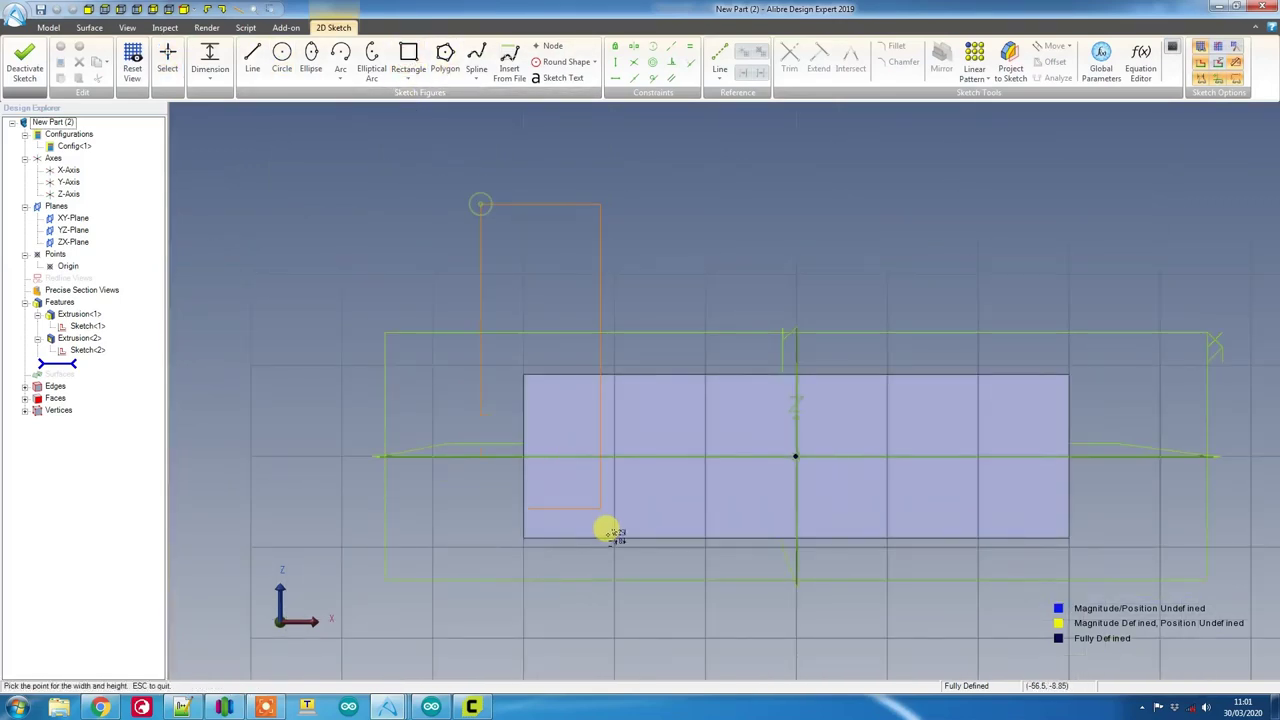
pyautogui.click(610, 660)
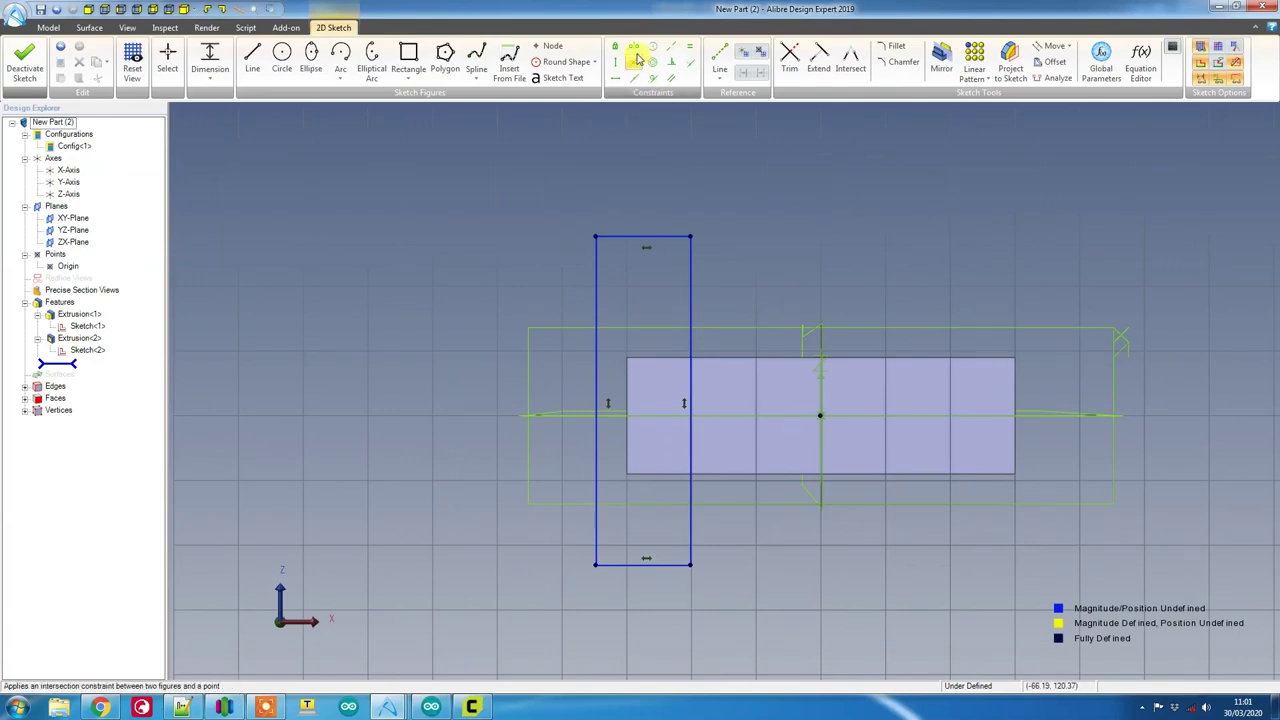
# Step: Make the rectangle's two short edges symmetric about the block's lengthwise centreline
pyautogui.click(634, 52)
pyautogui.click(583, 416)
pyautogui.click(619, 236)
pyautogui.click(646, 565)
# Step: Set the rectangle's width to 20 mm and make its outer long edge collinear with the block's end edge
pyautogui.click(210, 62)
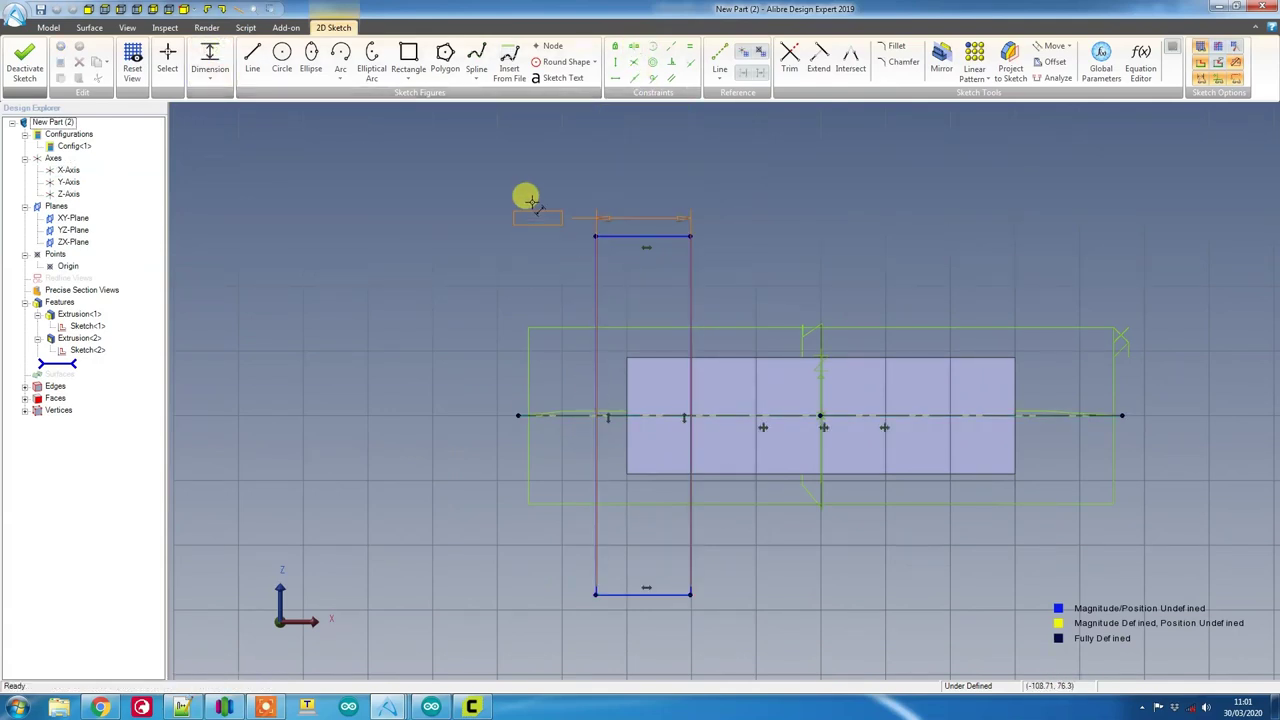
pyautogui.click(489, 204)
pyautogui.press('Return')
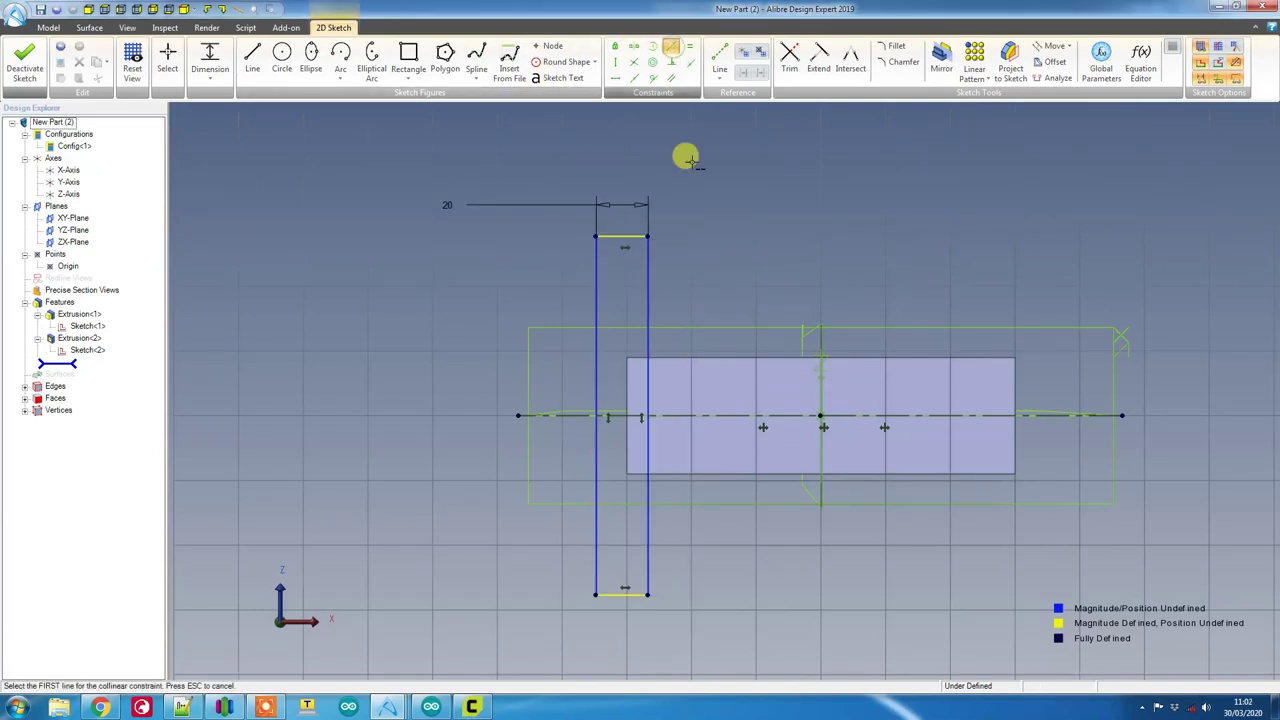
pyautogui.click(673, 52)
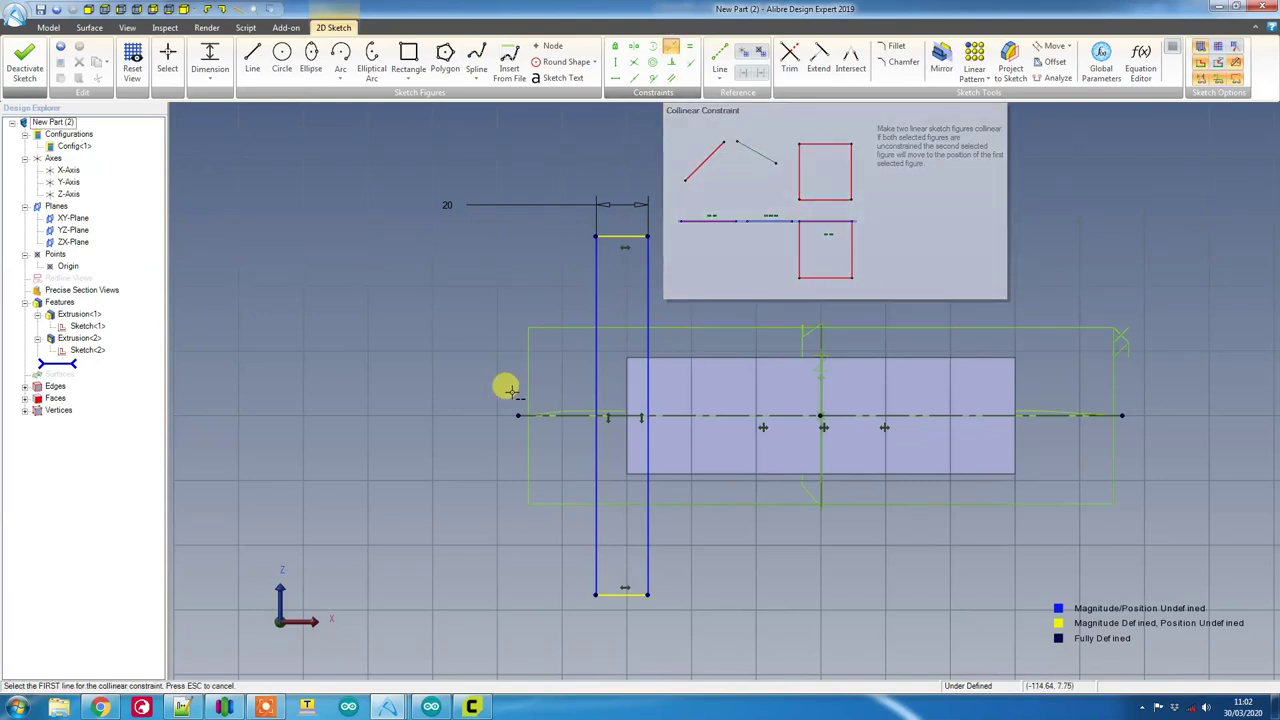
pyautogui.click(595, 394)
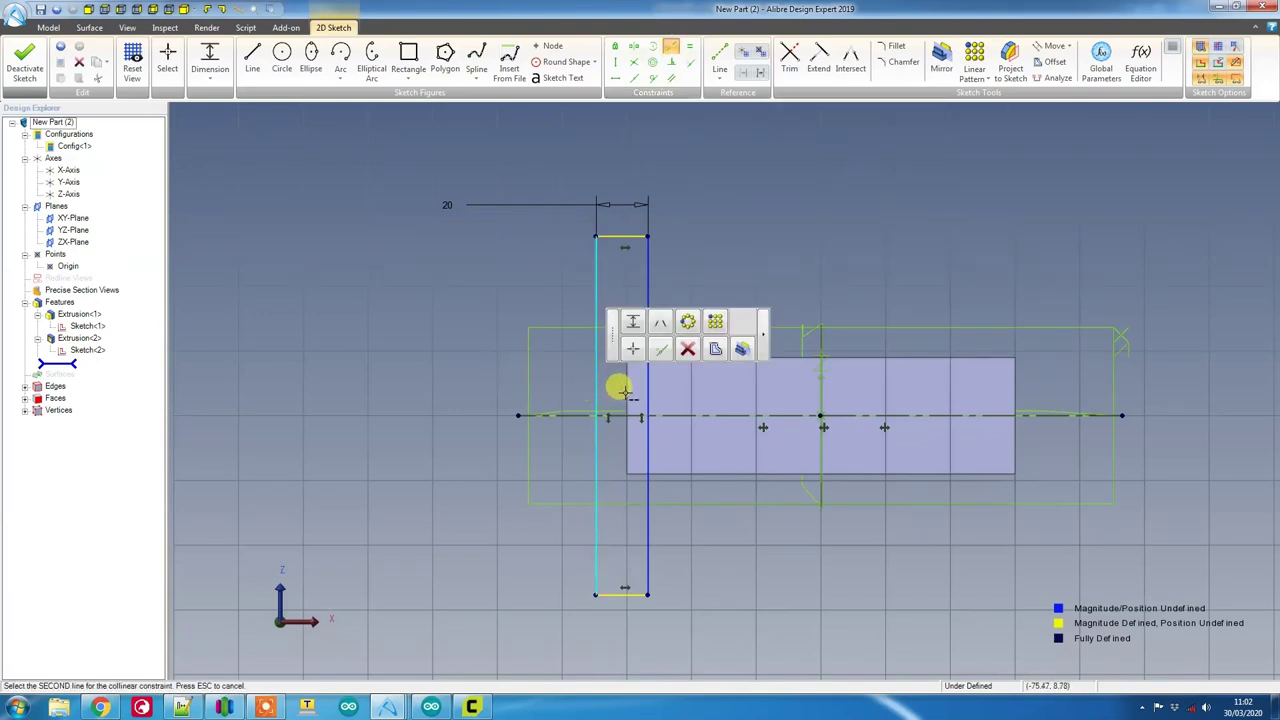
pyautogui.click(627, 397)
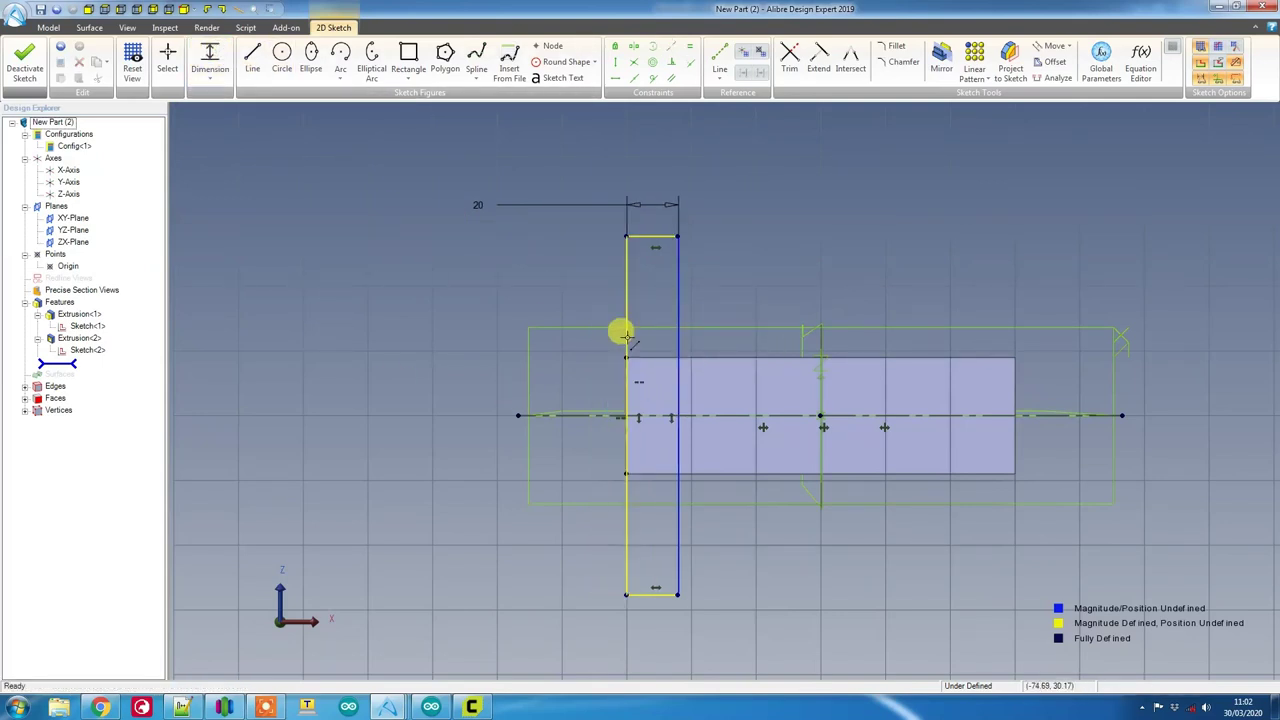
# Step: Set the rectangle's length to 120 mm and finish the sketch
pyautogui.click(456, 424)
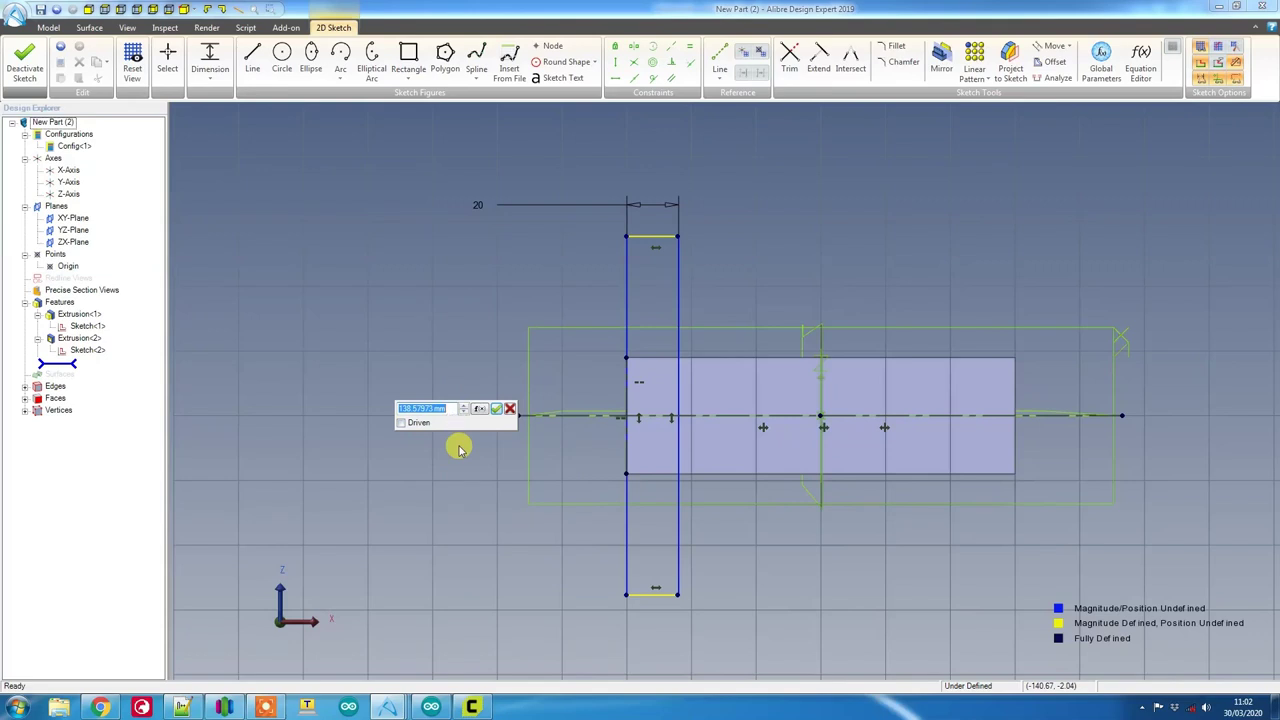
pyautogui.write('120')
pyautogui.press('Return')
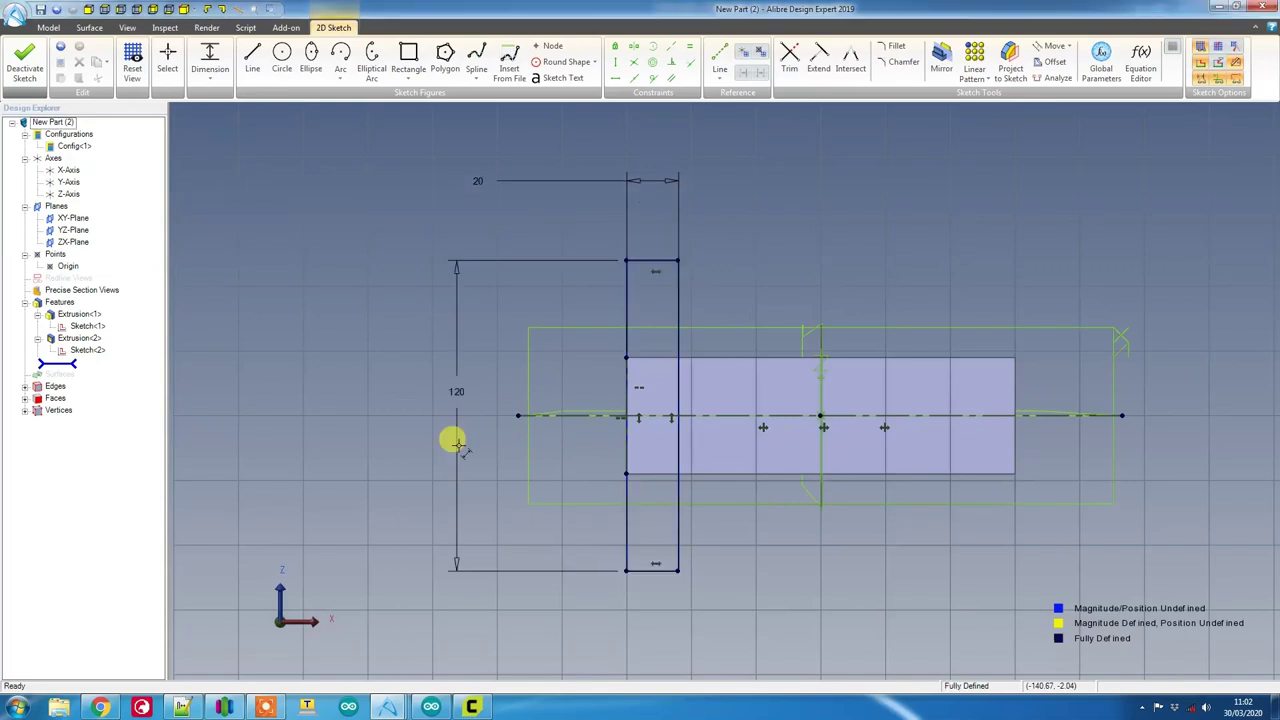
pyautogui.click(25, 60)
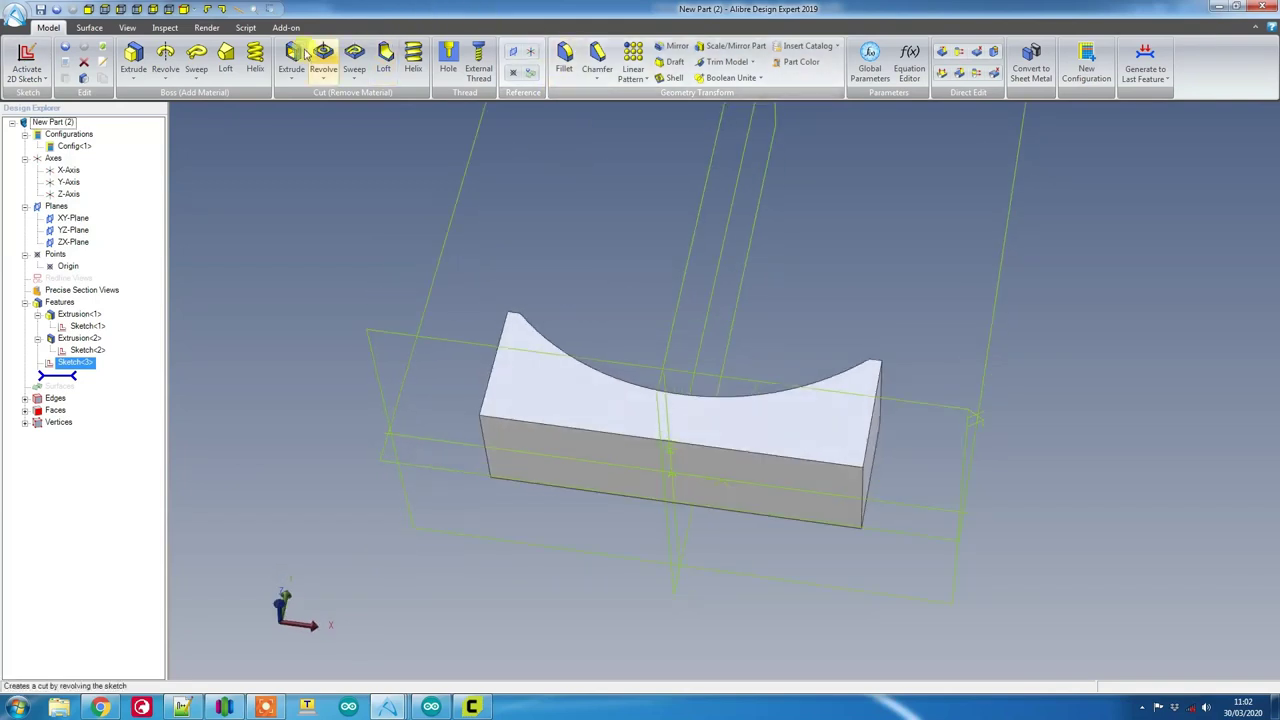
# Step: Extrude the narrow underside rectangle as a boss with a depth of -5 mm to form the negative-X foot
pyautogui.click(133, 60)
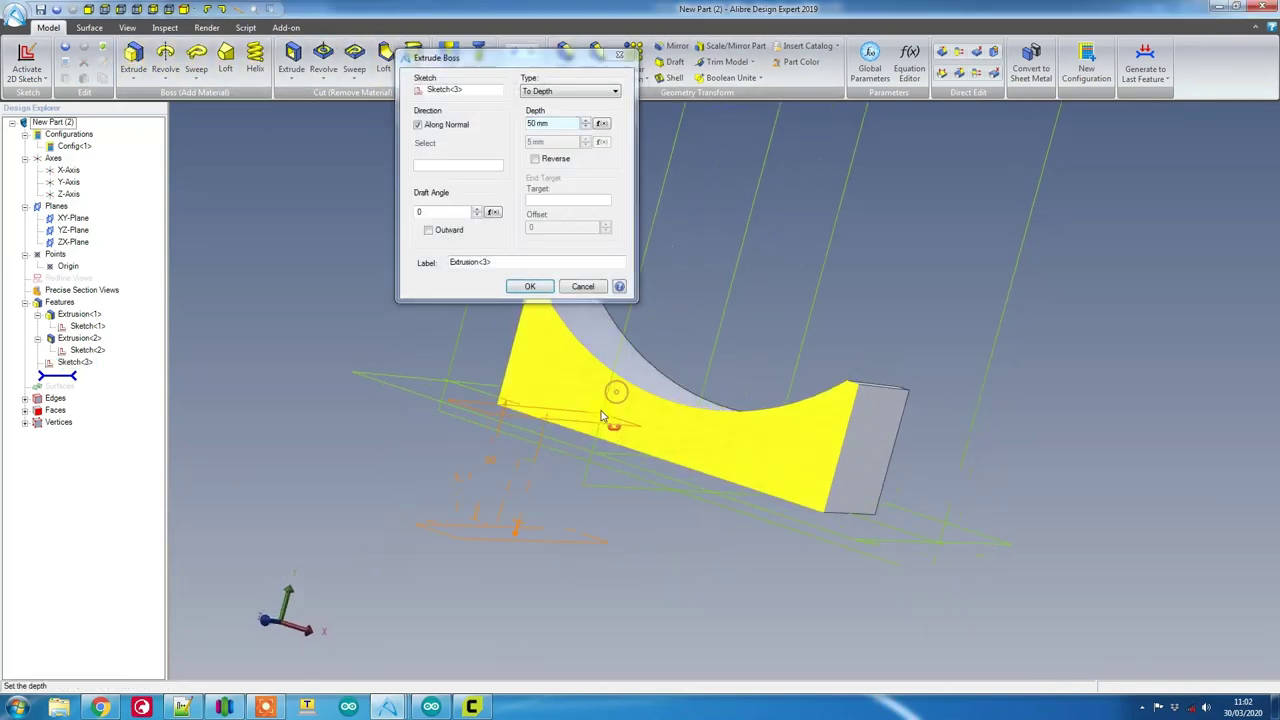
pyautogui.click(558, 122)
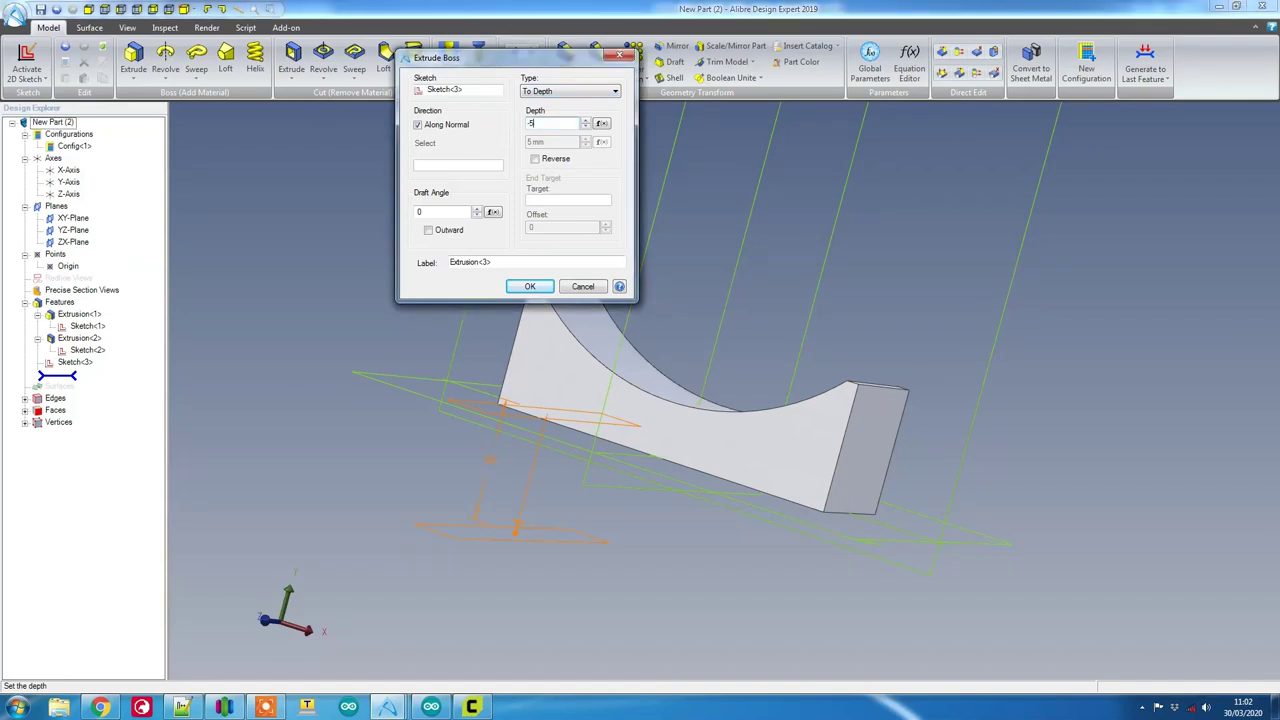
pyautogui.click(530, 286)
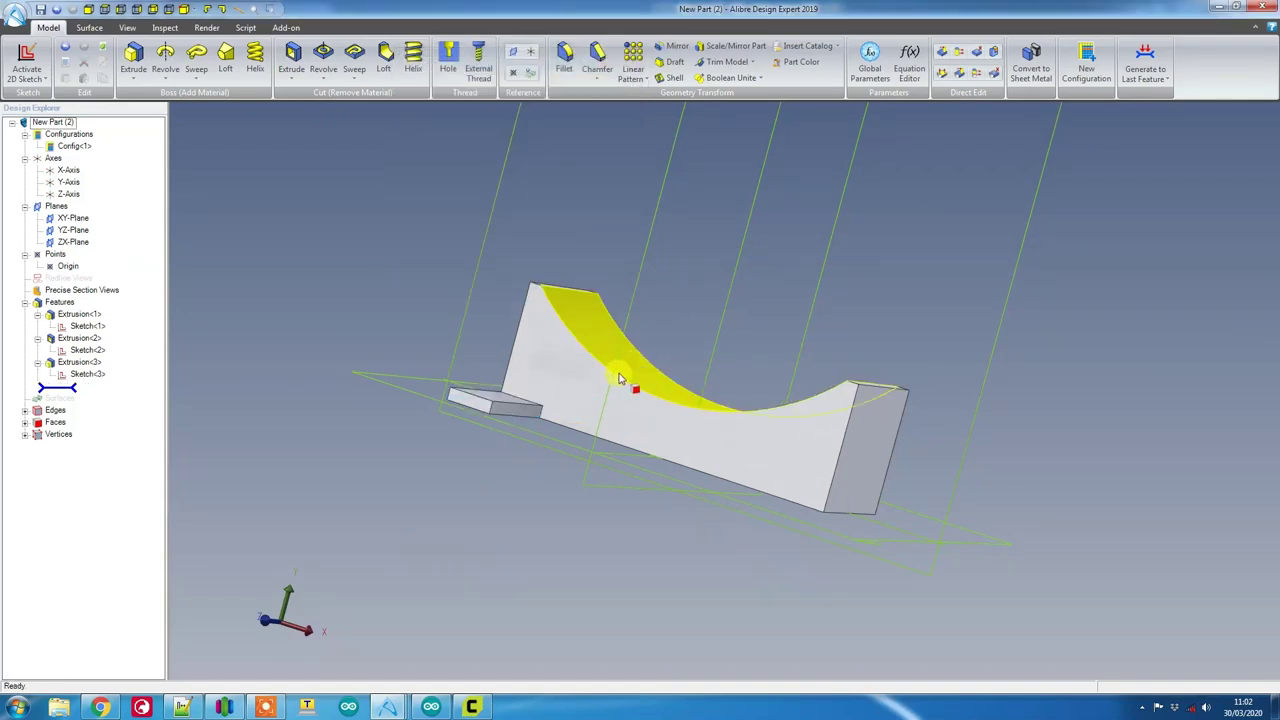
# Step: Mirror the foot extrusion across the YZ-Plane to create a matching foot at the block's other end
pyautogui.moveTo(631, 371)
pyautogui.mouseDown(button='right')
pyautogui.moveTo(683, 390)
pyautogui.moveTo(654, 420)
pyautogui.moveTo(637, 380)
pyautogui.moveTo(607, 360)
pyautogui.moveTo(651, 382)
pyautogui.mouseUp(button='right')
pyautogui.moveTo(592, 420); pyautogui.dragTo(629, 334, button='right')
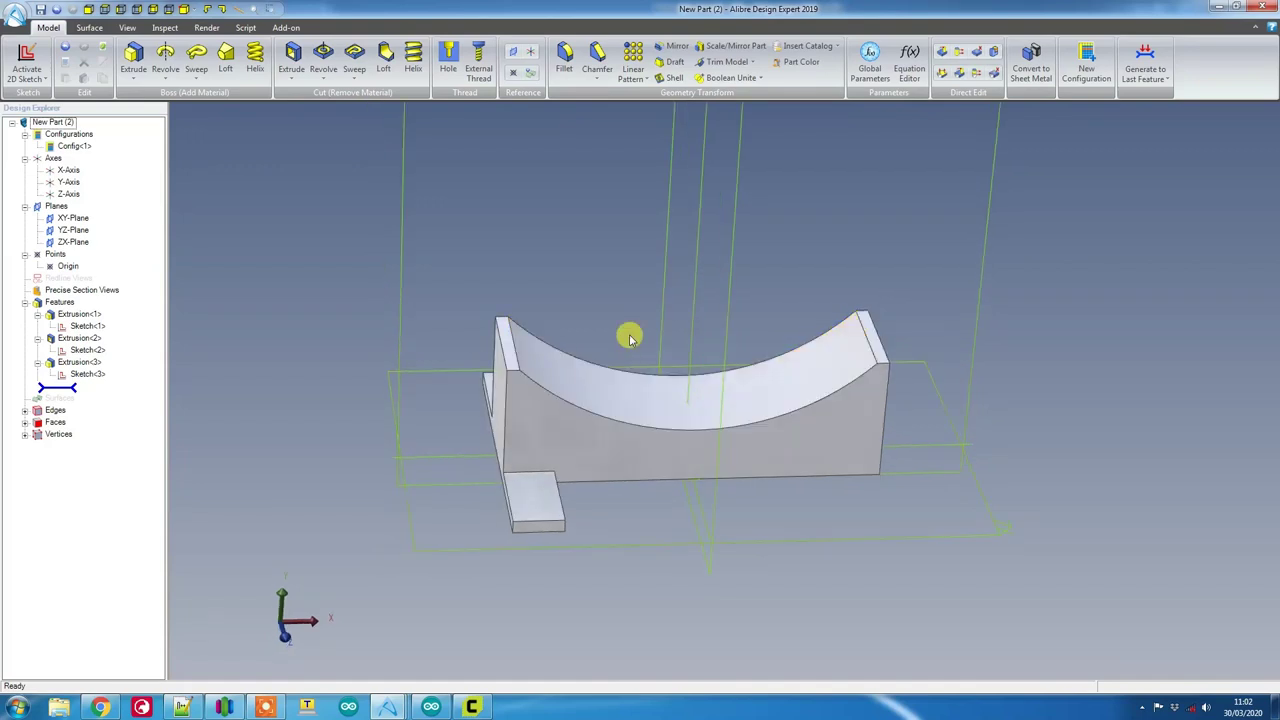
pyautogui.click(671, 50)
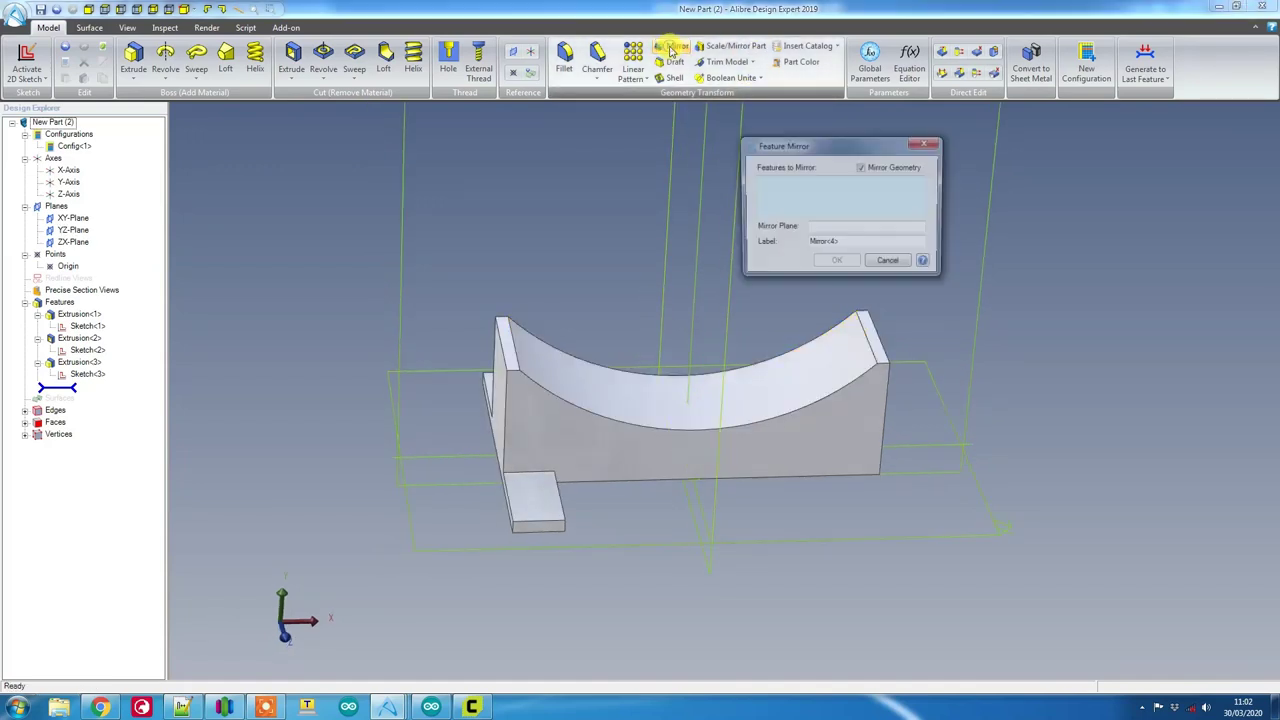
pyautogui.click(80, 362)
pyautogui.click(826, 232)
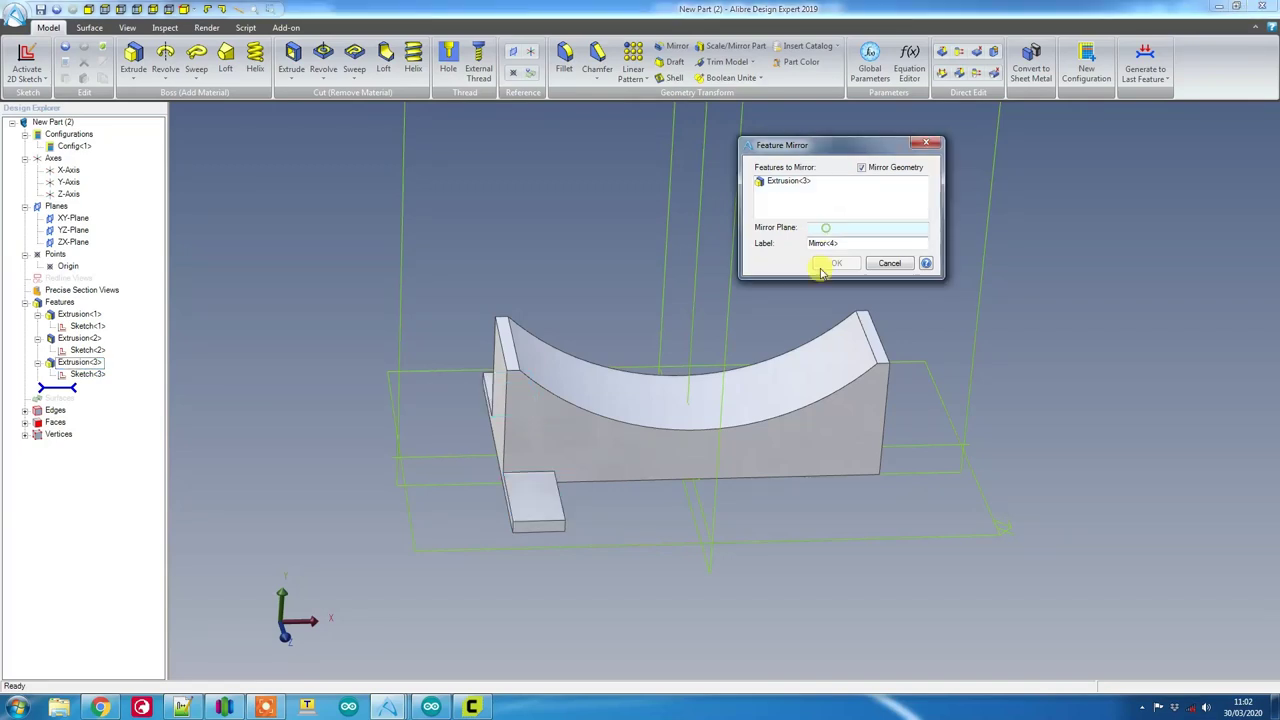
pyautogui.click(710, 570)
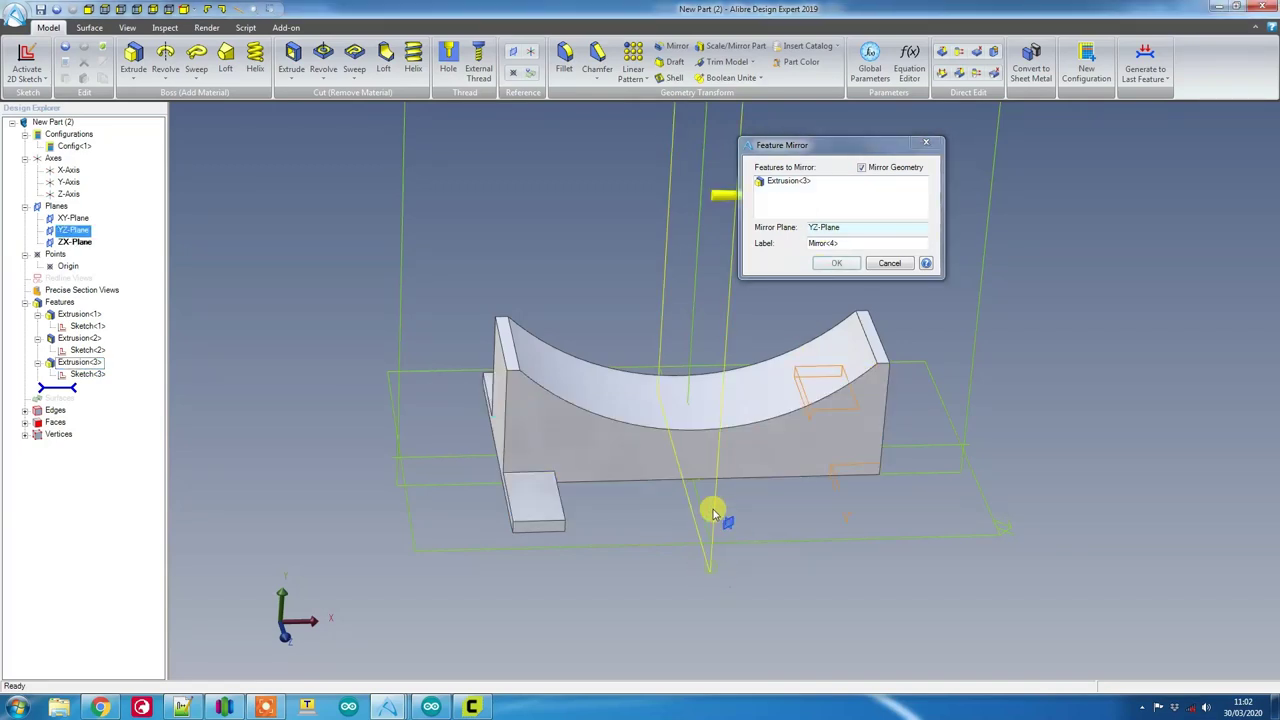
pyautogui.moveTo(797, 476)
pyautogui.mouseDown(button='middle')
pyautogui.moveTo(780, 469)
pyautogui.moveTo(806, 470)
pyautogui.mouseUp(button='middle')
pyautogui.click(845, 265)
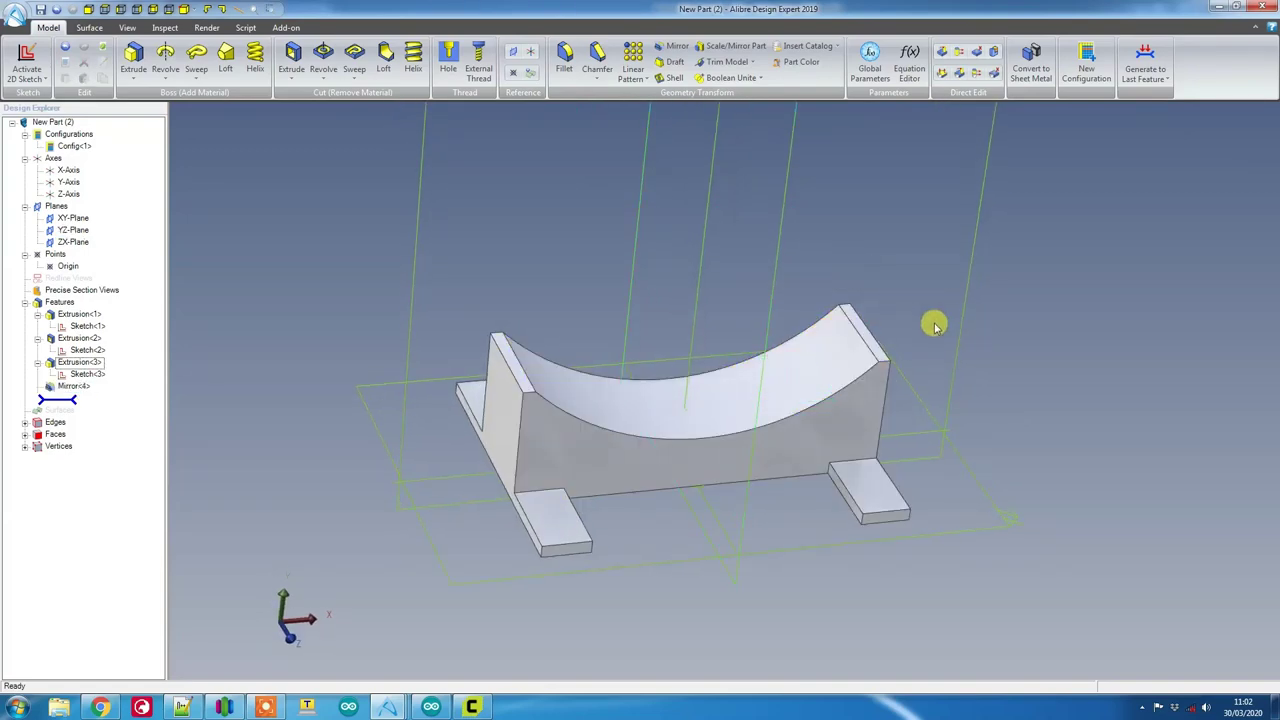
# Step: Start a sketch on the YZ-Plane and draw an upright rectangle within the block's width, extending past its upper and lower edges
pyautogui.moveTo(920, 343); pyautogui.dragTo(789, 415, button='middle')
pyautogui.moveTo(680, 466); pyautogui.dragTo(643, 338, button='middle')
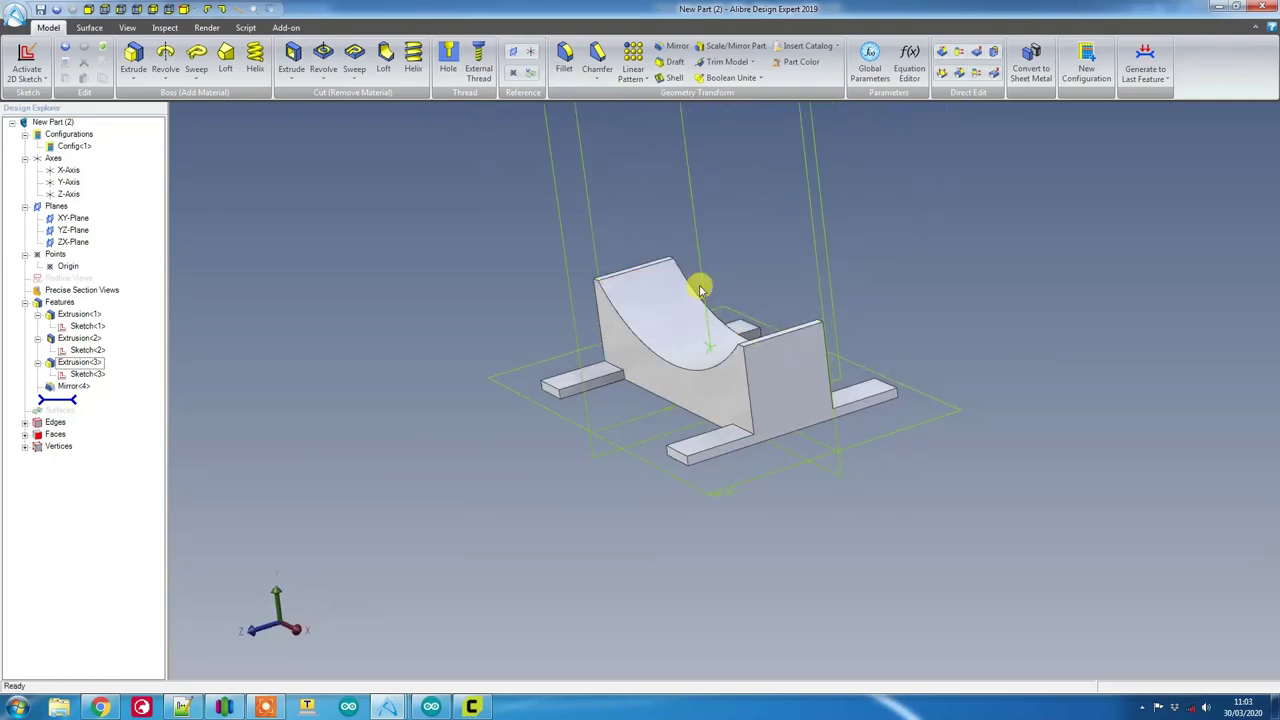
pyautogui.click(25, 56)
pyautogui.moveTo(640, 398); pyautogui.dragTo(632, 430, button='middle')
pyautogui.scroll(-2, 632, 428)
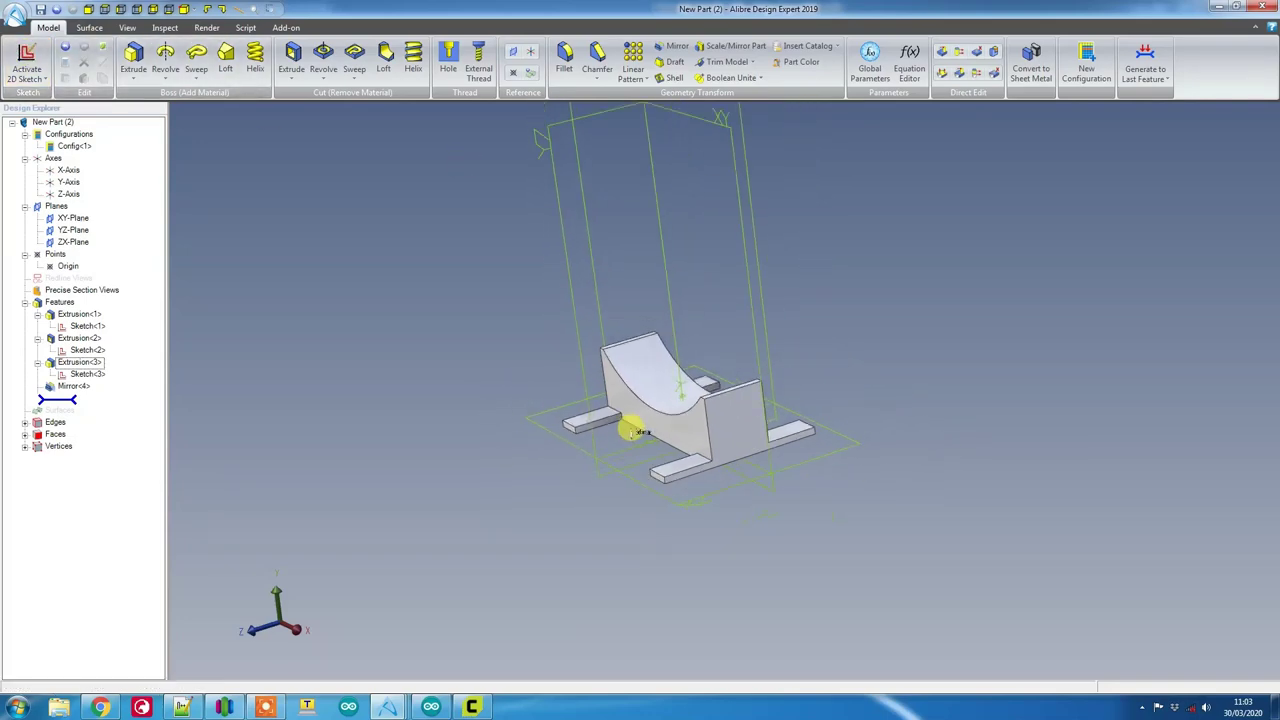
pyautogui.click(593, 453)
pyautogui.scroll(3, 650, 430)
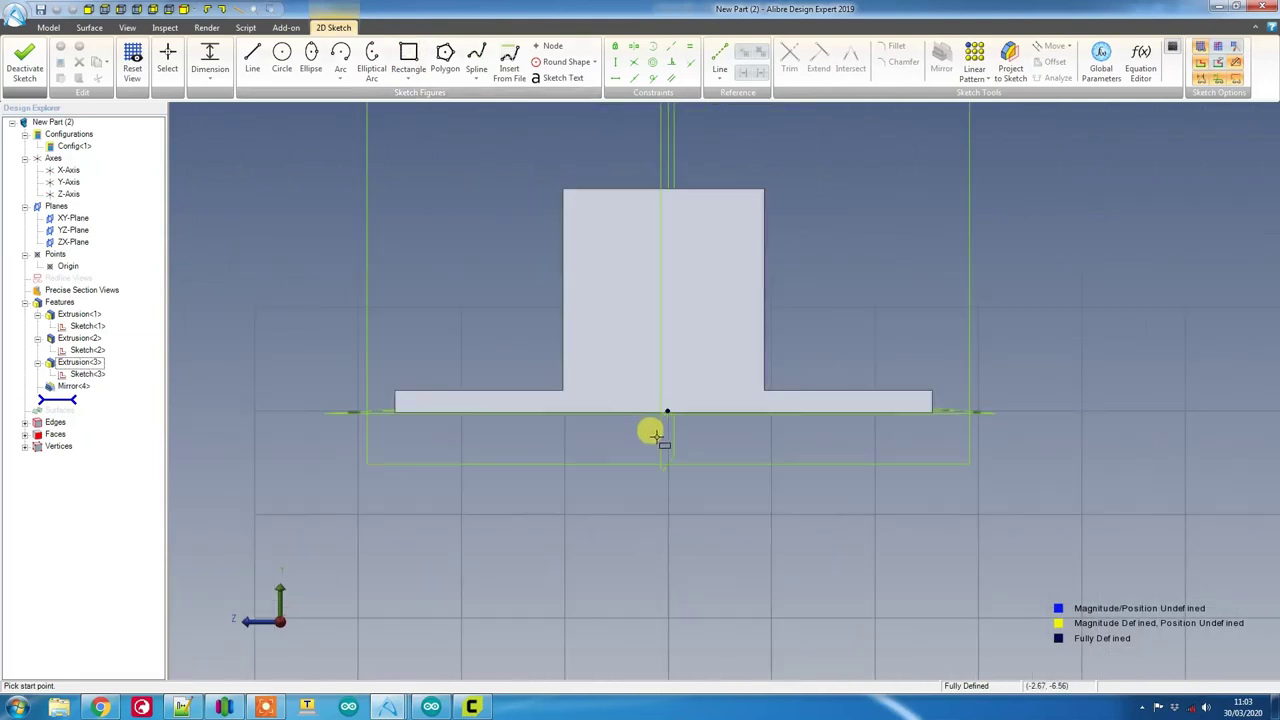
pyautogui.click(604, 435)
pyautogui.click(718, 162)
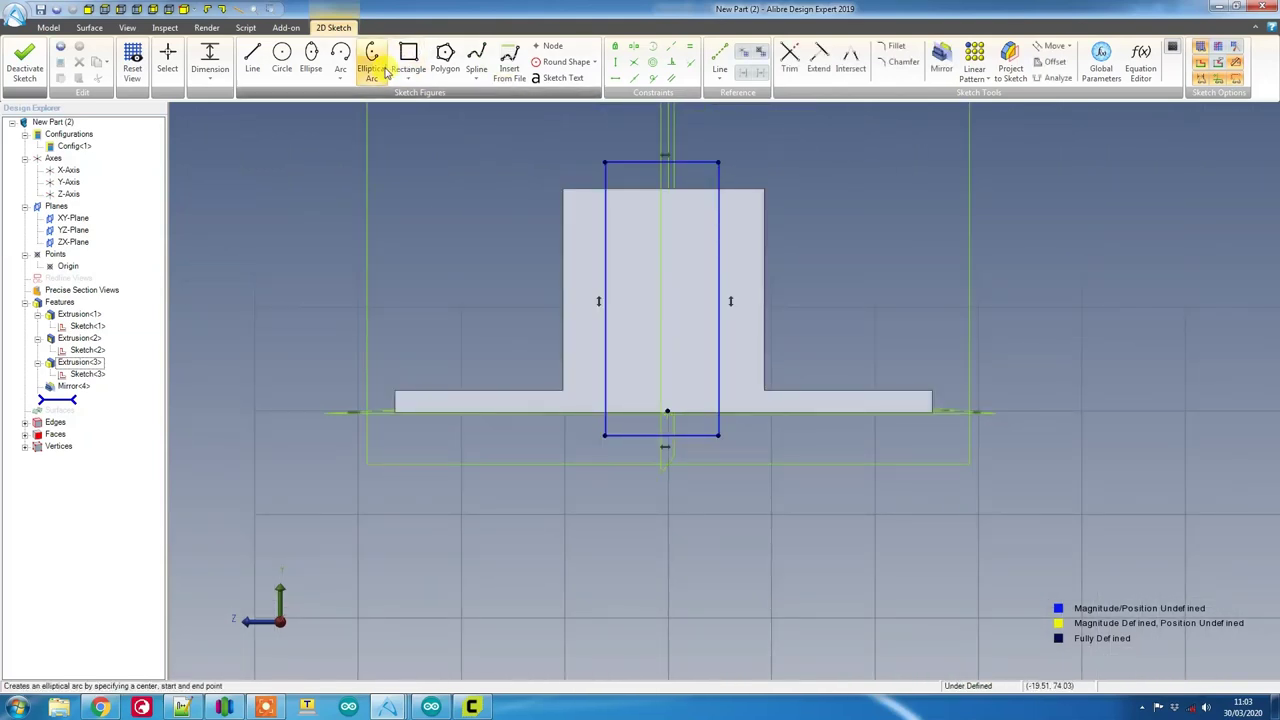
# Step: Make the rectangle's lower edge collinear with the foot's upper edge and its upper edge collinear with the block's upper edge
pyautogui.click(670, 46)
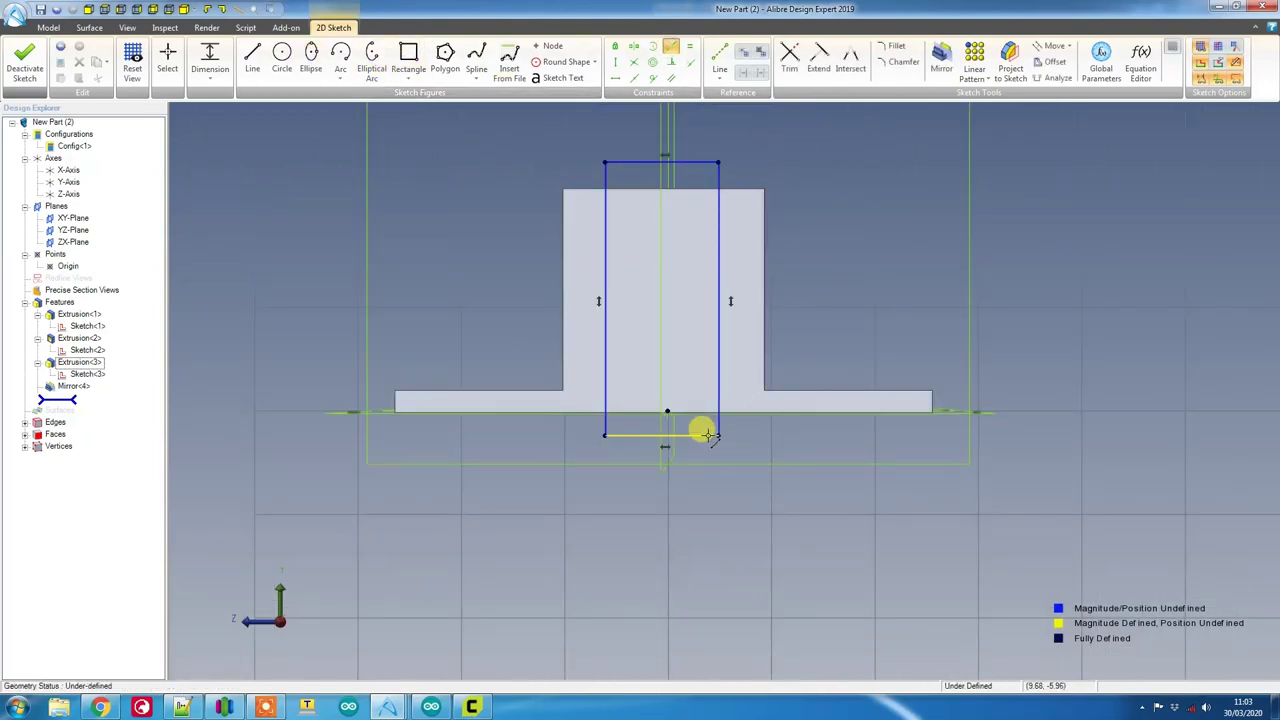
pyautogui.click(707, 434)
pyautogui.click(799, 392)
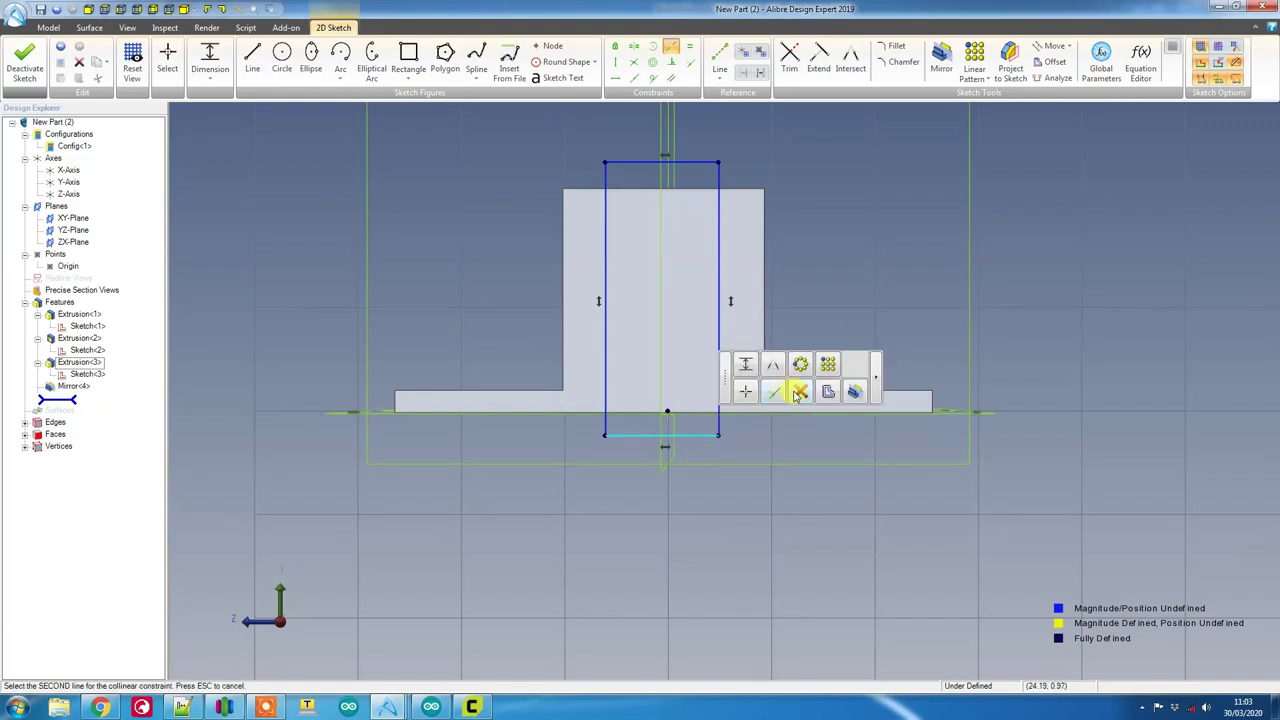
pyautogui.click(904, 393)
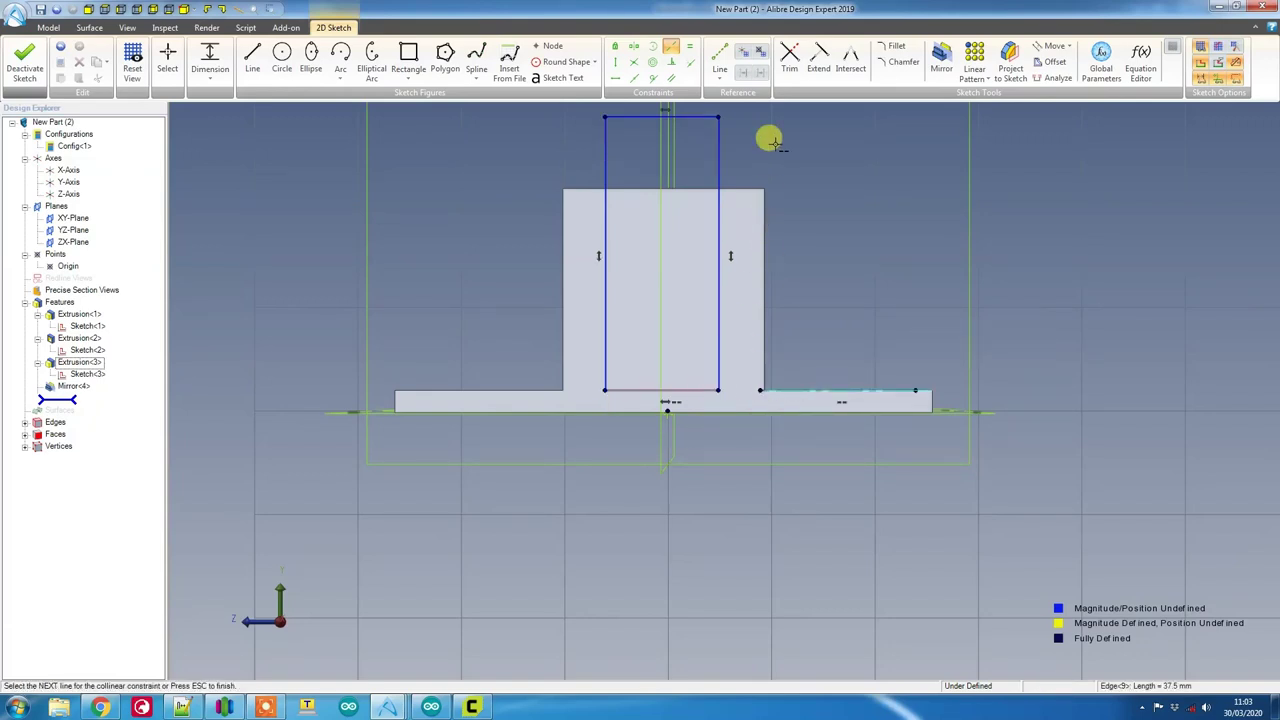
pyautogui.press('Escape')
pyautogui.click(707, 117)
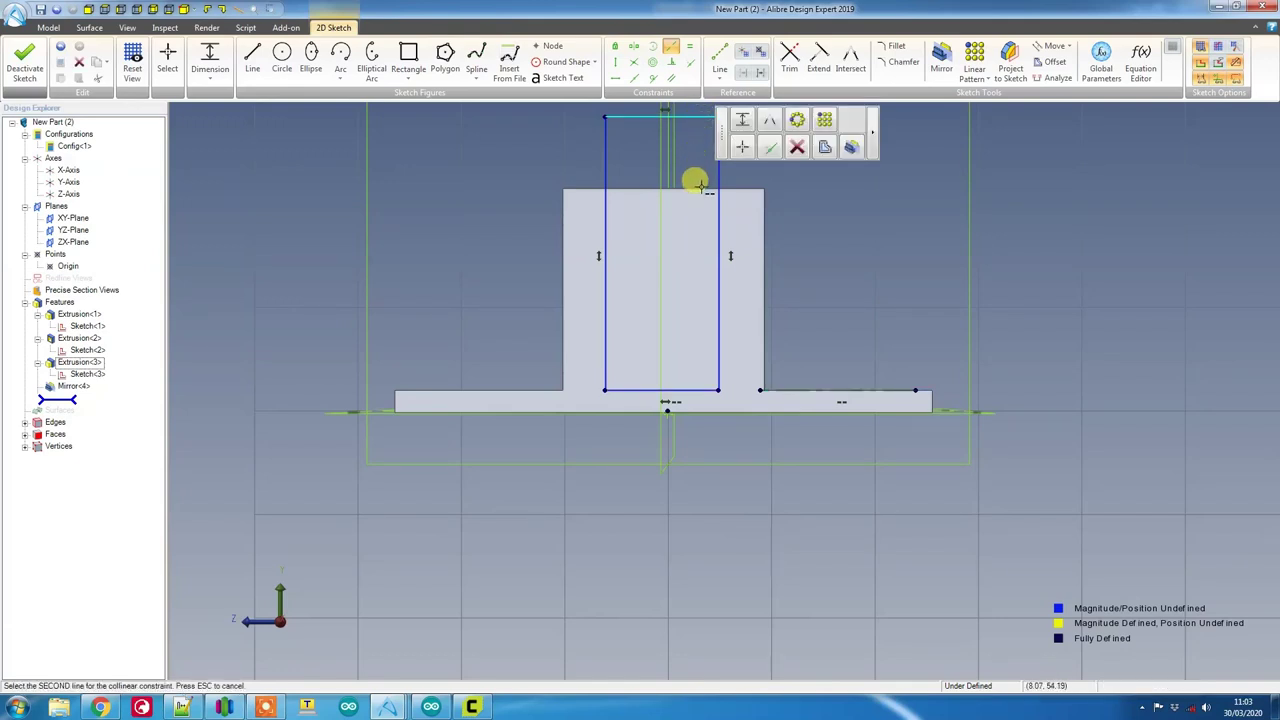
pyautogui.click(701, 189)
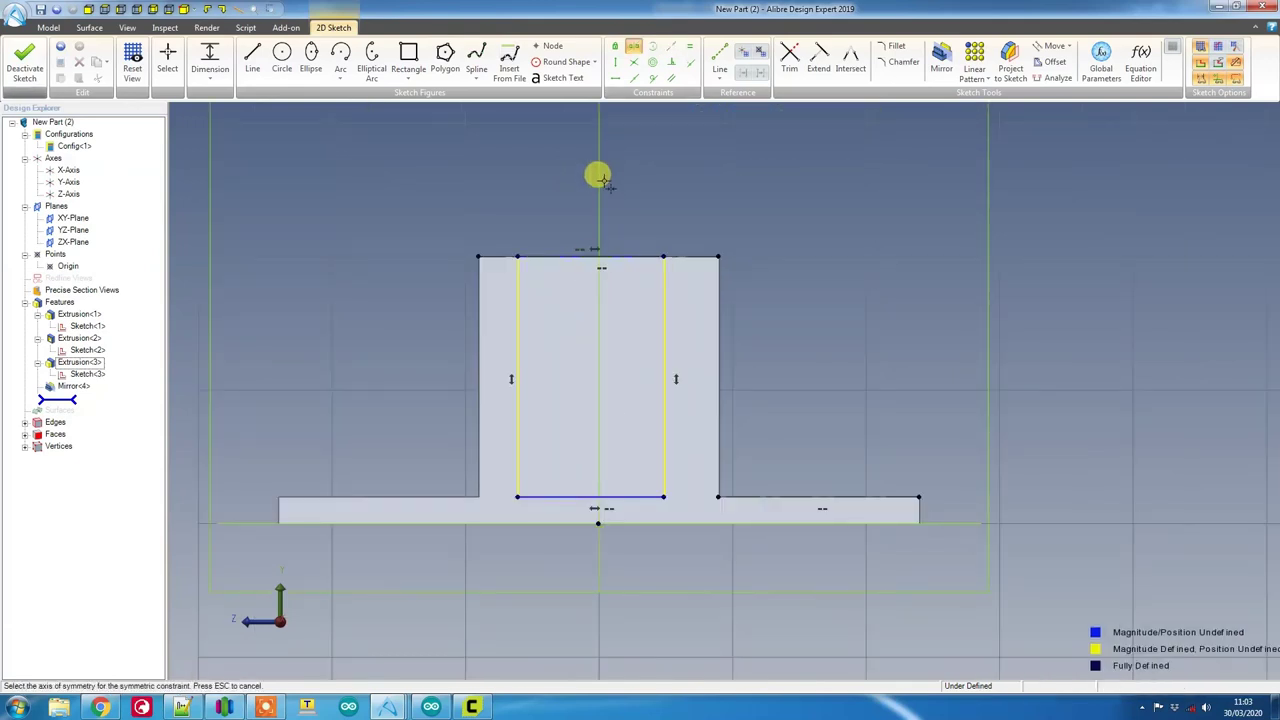
# Step: Make the rectangle's two vertical edges symmetric about the Y-Axis
pyautogui.click(598, 191)
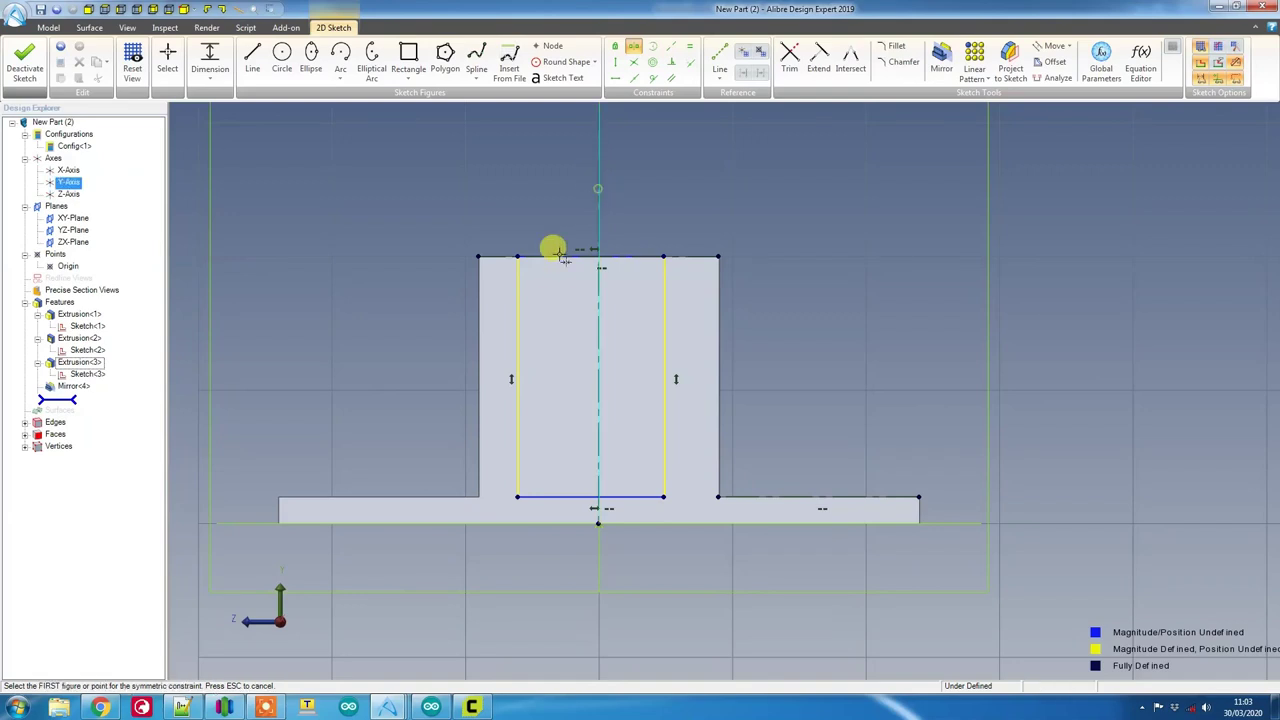
pyautogui.click(517, 290)
pyautogui.click(664, 302)
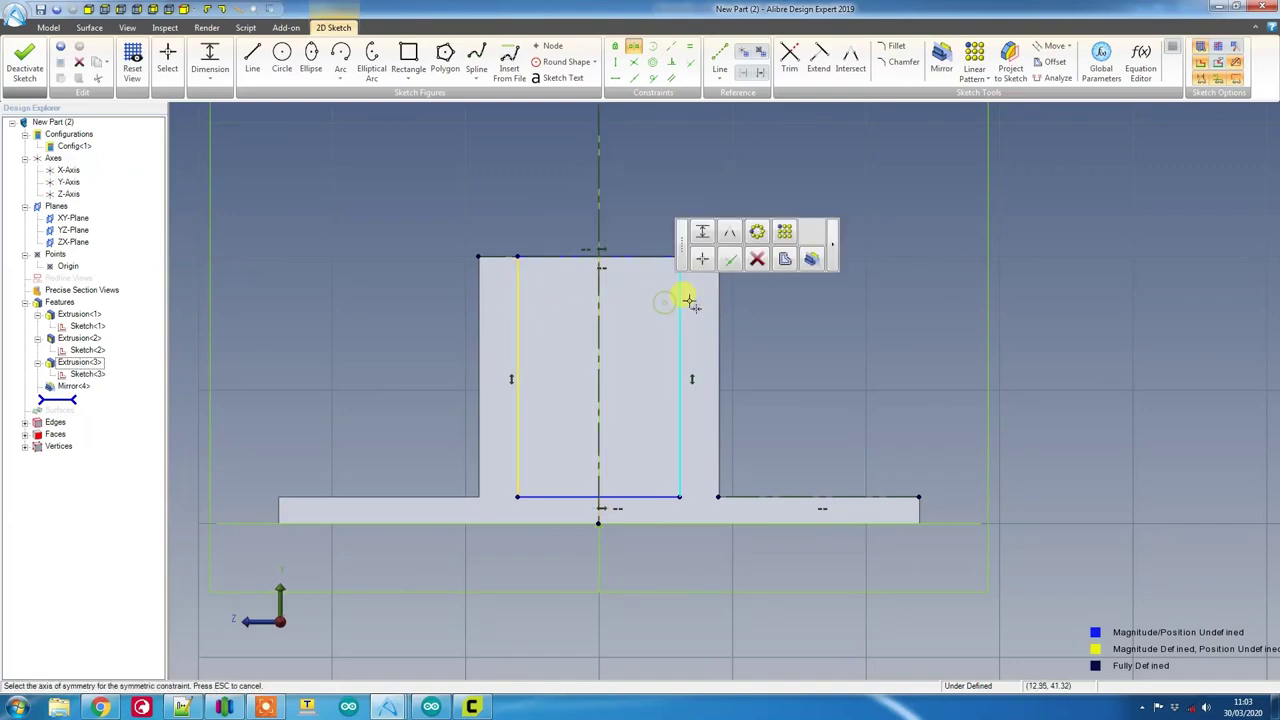
# Step: Set the rectangle's width to 30 mm and cut-extrude it through the full length of the block
pyautogui.click(547, 497)
pyautogui.click(411, 191)
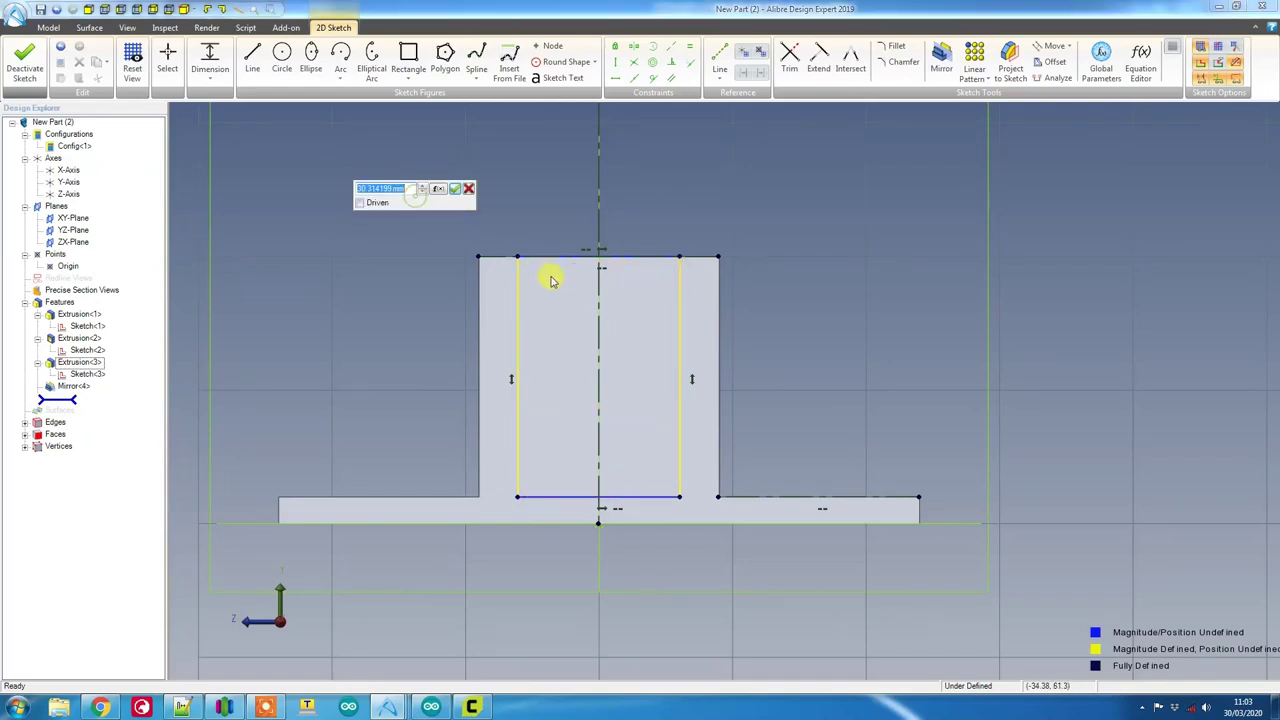
pyautogui.write('30')
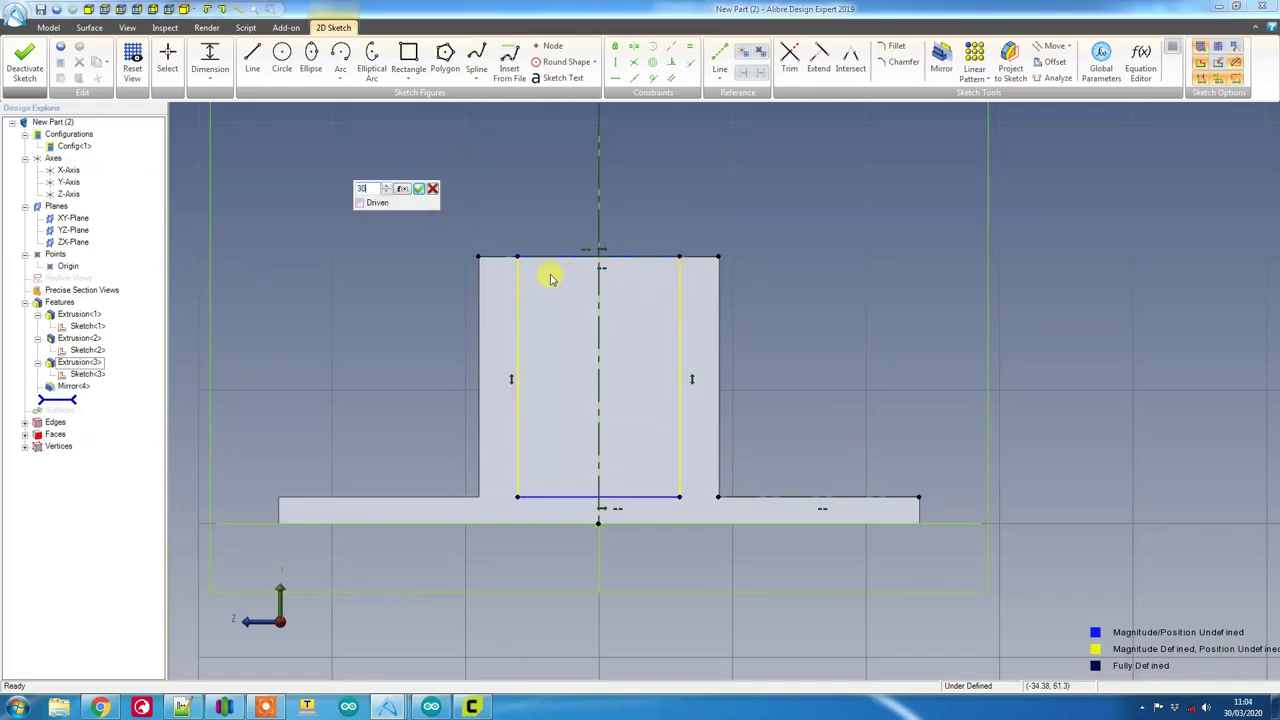
pyautogui.press('Return')
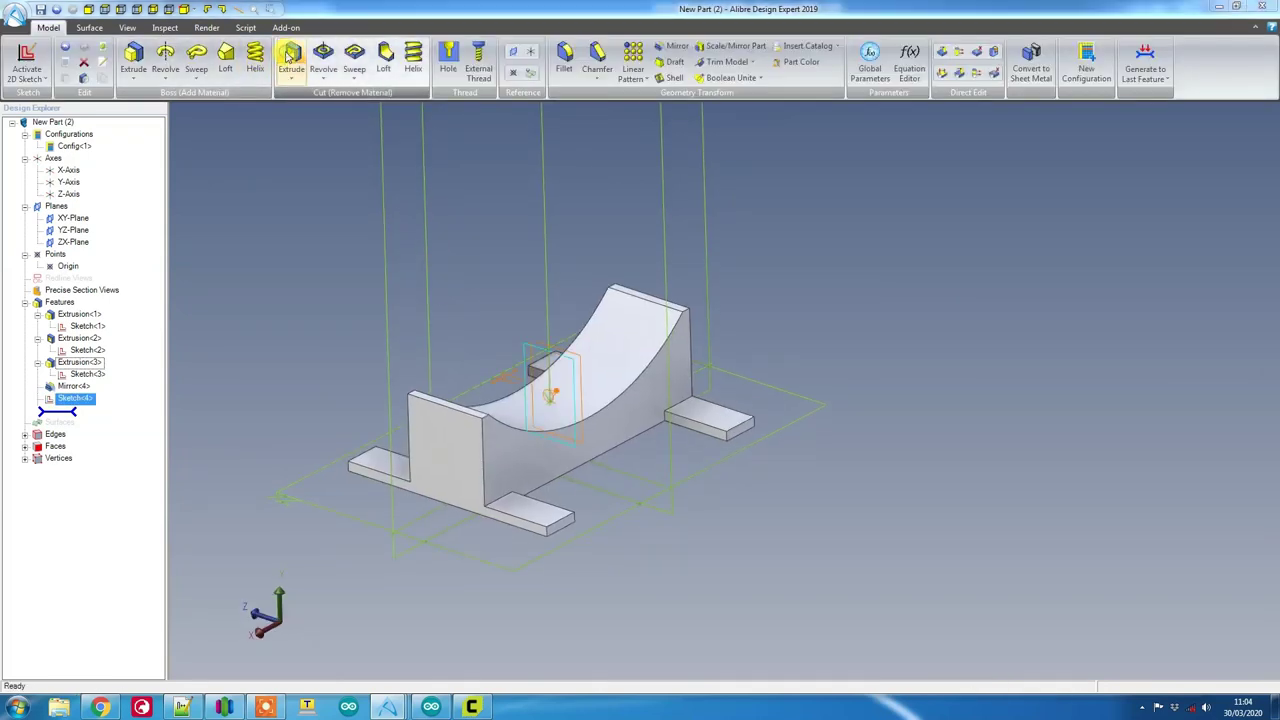
pyautogui.click(289, 57)
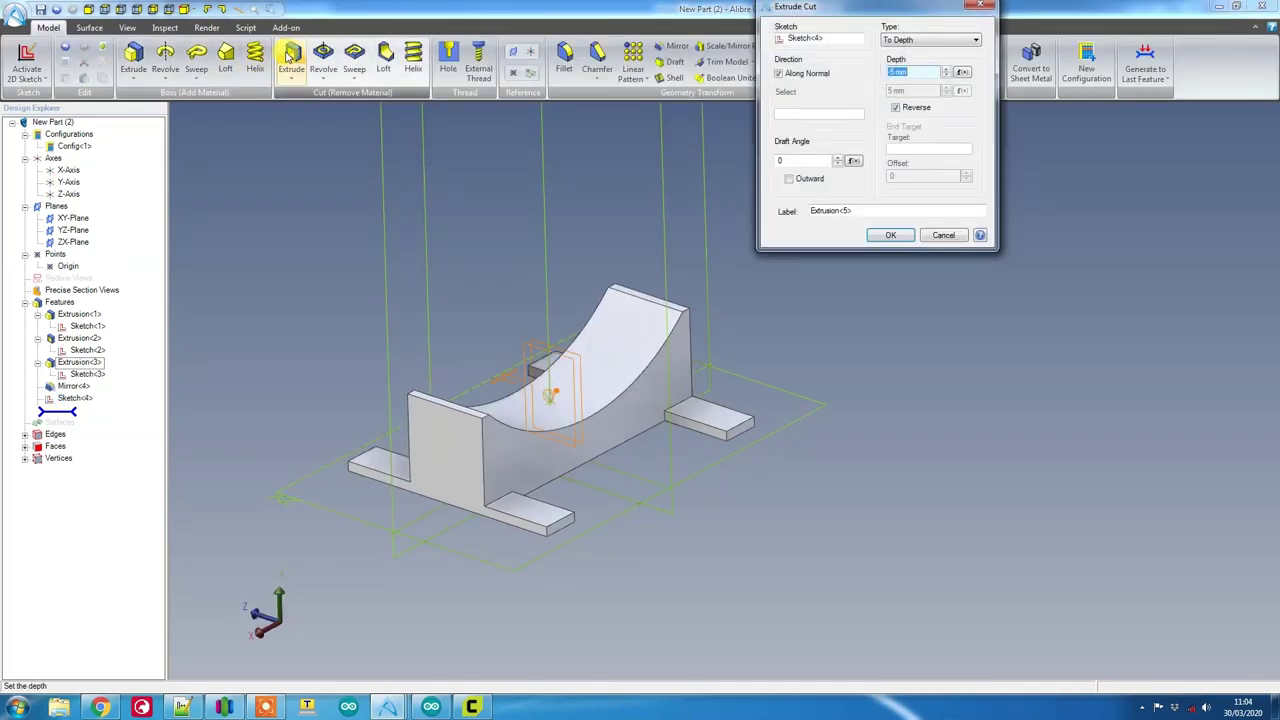
pyautogui.press('Return')
# Step: Start a sketch on the part's underside and draw a long rectangle inside the block's width, reaching slightly into both feet
pyautogui.moveTo(757, 286); pyautogui.dragTo(600, 414, button='middle')
pyautogui.scroll(3, 600, 414)
pyautogui.moveTo(655, 329)
pyautogui.mouseDown(button='middle')
pyautogui.moveTo(624, 291)
pyautogui.moveTo(668, 346)
pyautogui.mouseUp(button='middle')
pyautogui.click(479, 346)
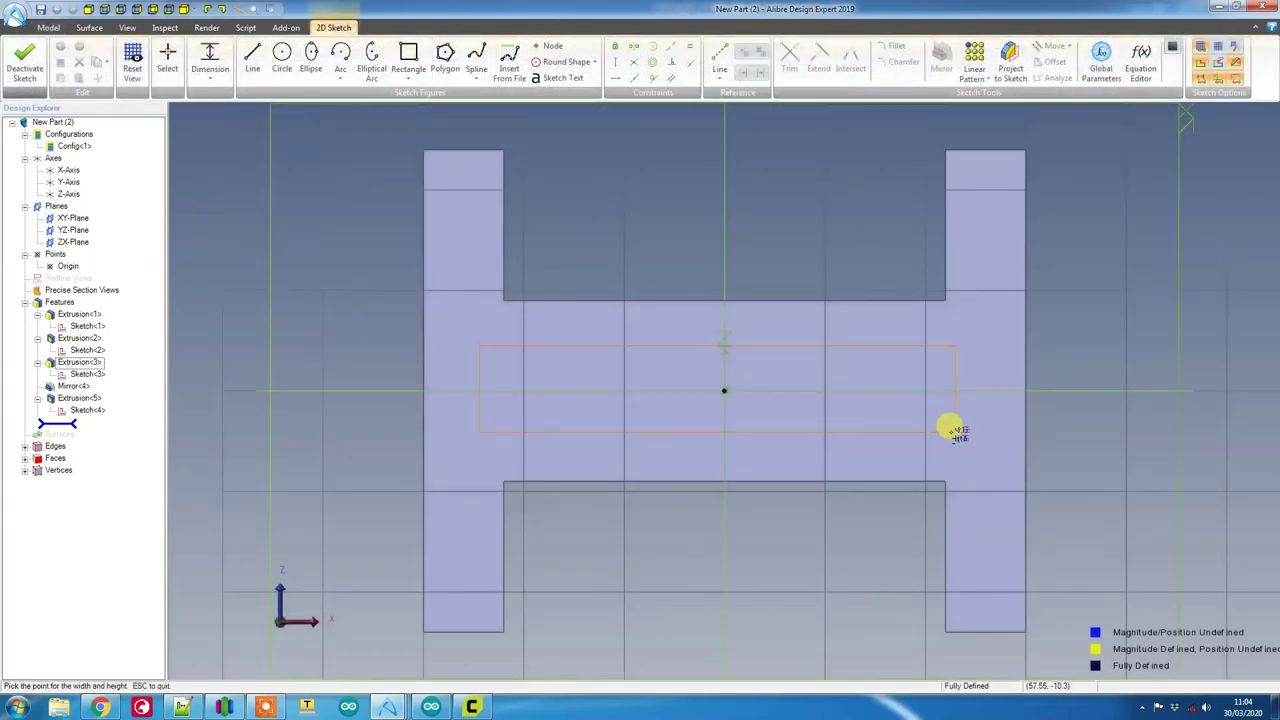
pyautogui.click(963, 431)
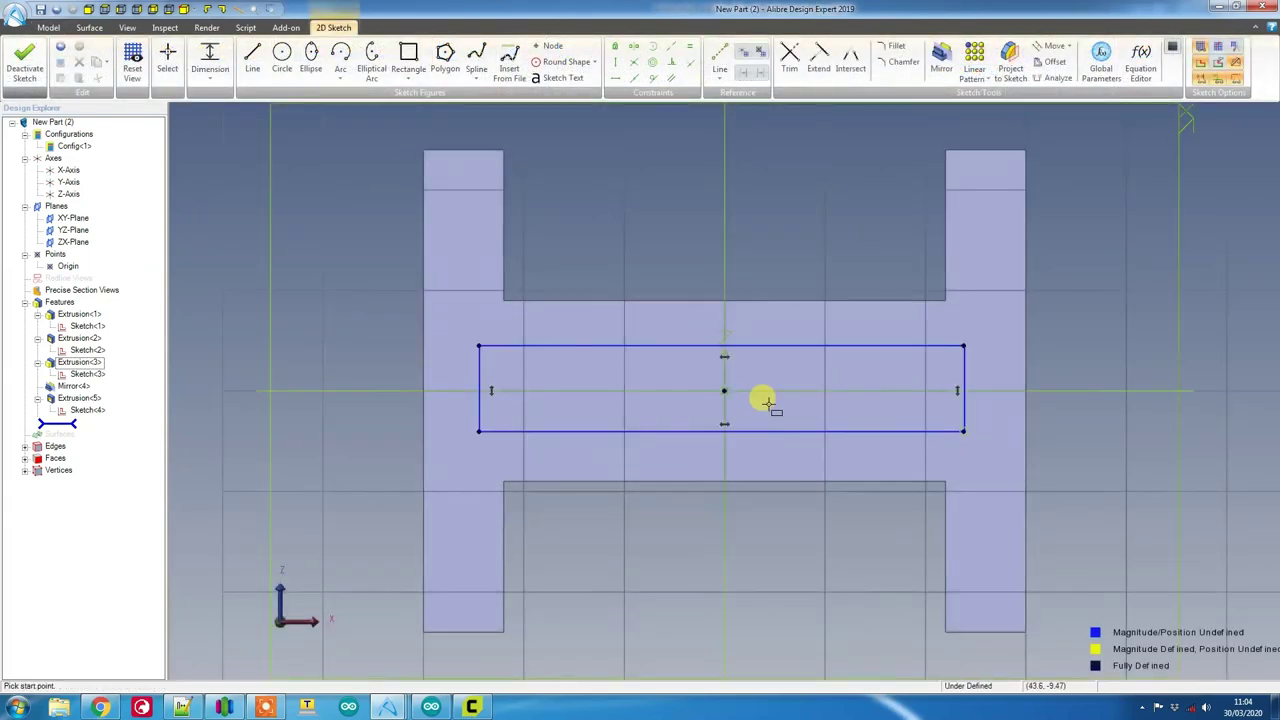
# Step: Make the rectangle symmetric about both centre axes and set its width to 25 mm
pyautogui.click(634, 46)
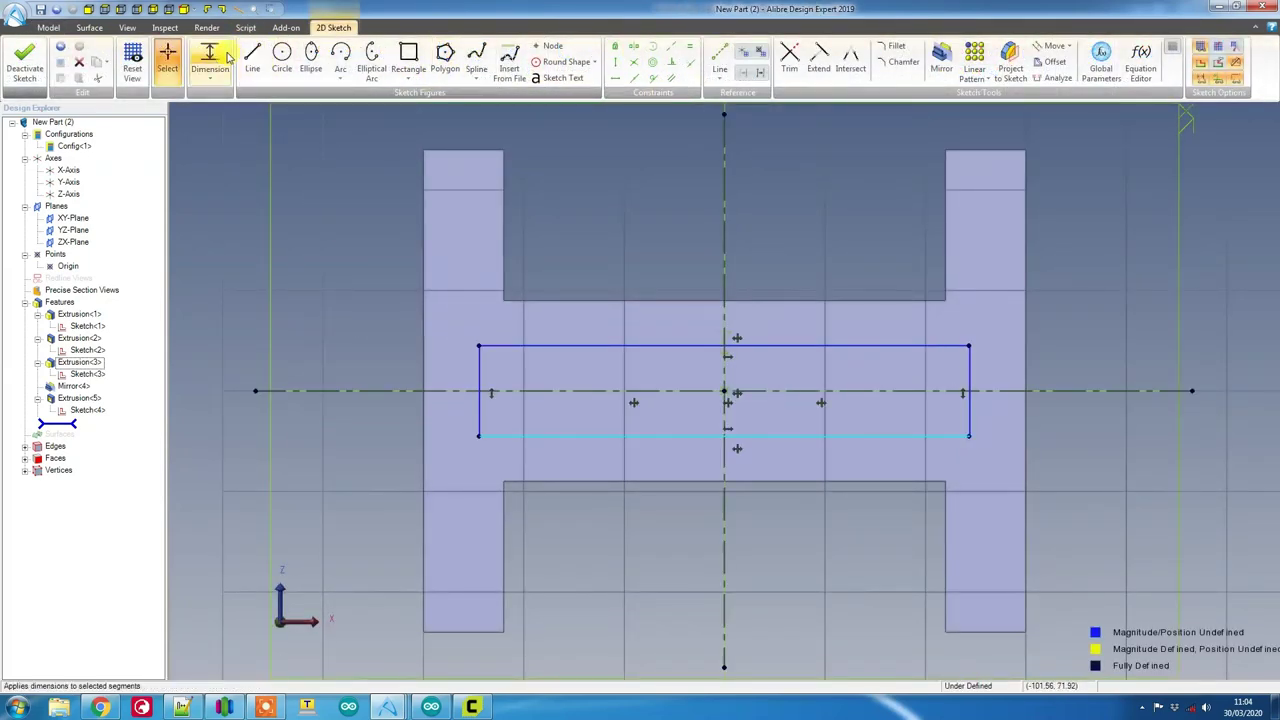
pyautogui.click(214, 58)
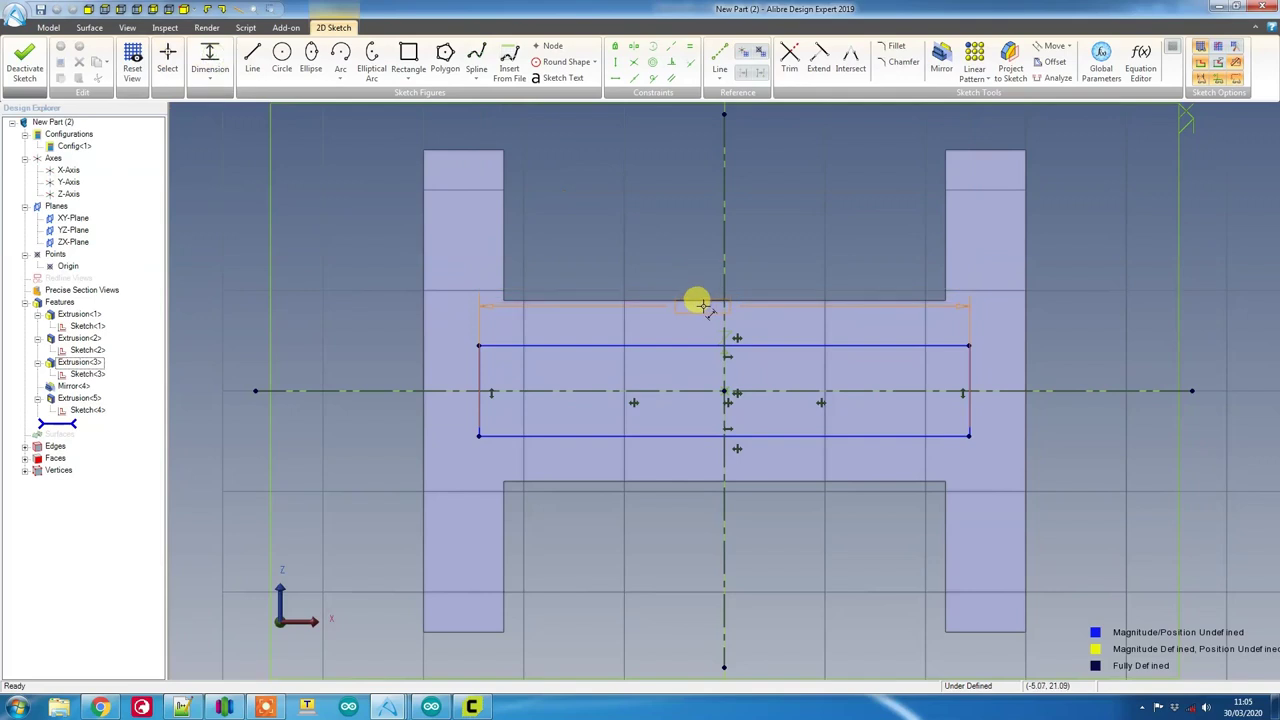
pyautogui.click(345, 367)
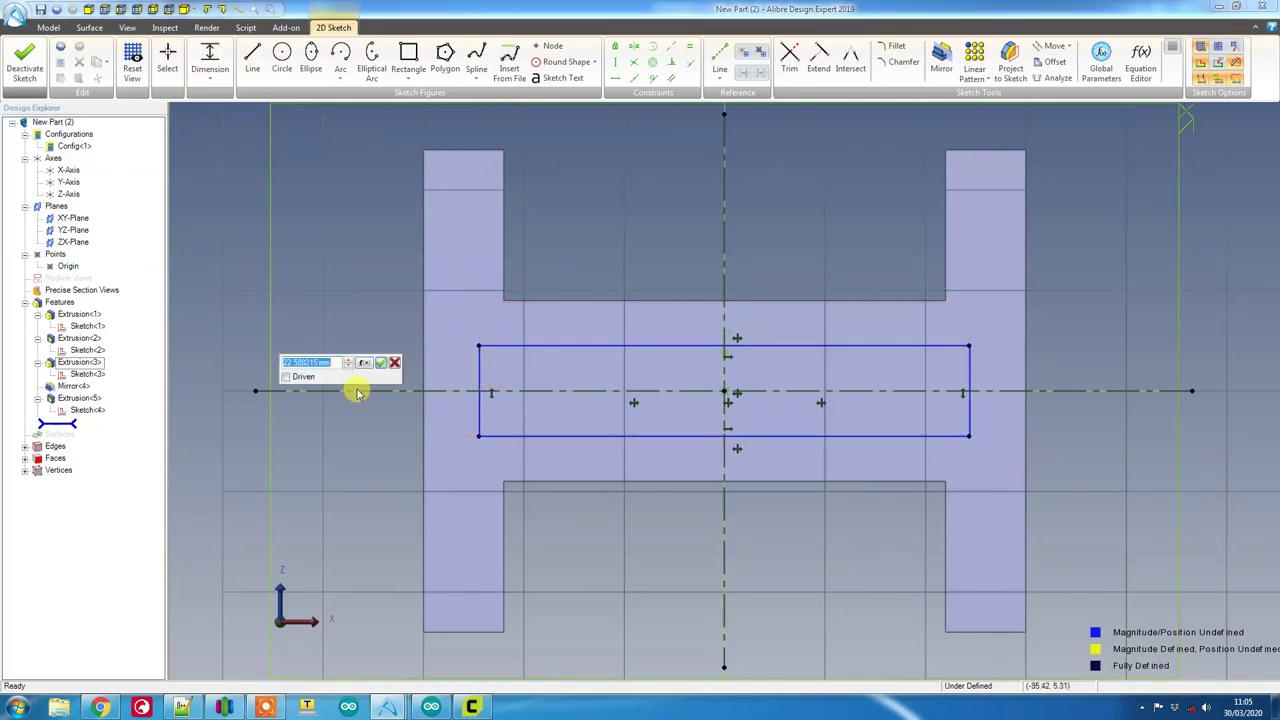
pyautogui.write('25')
pyautogui.press('Return')
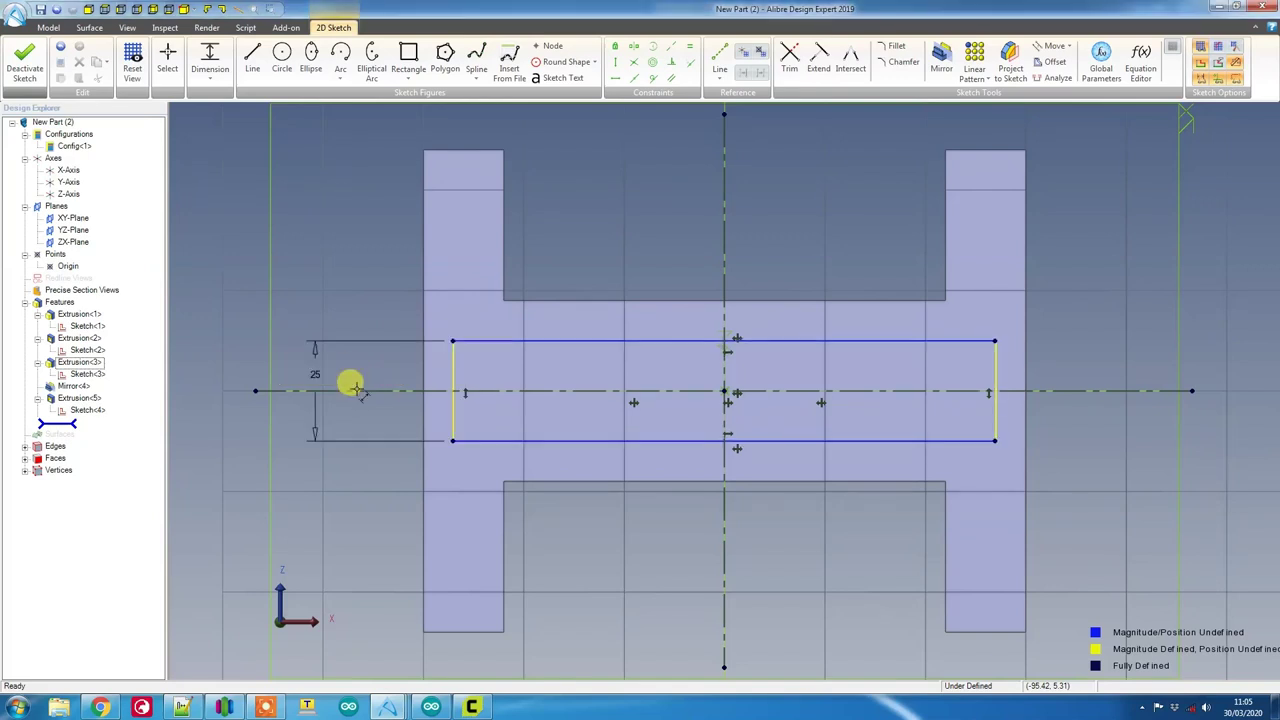
# Step: Set the distance from the negative-X foot's outer edge to the rectangle's short edge to 15 mm
pyautogui.click(424, 360)
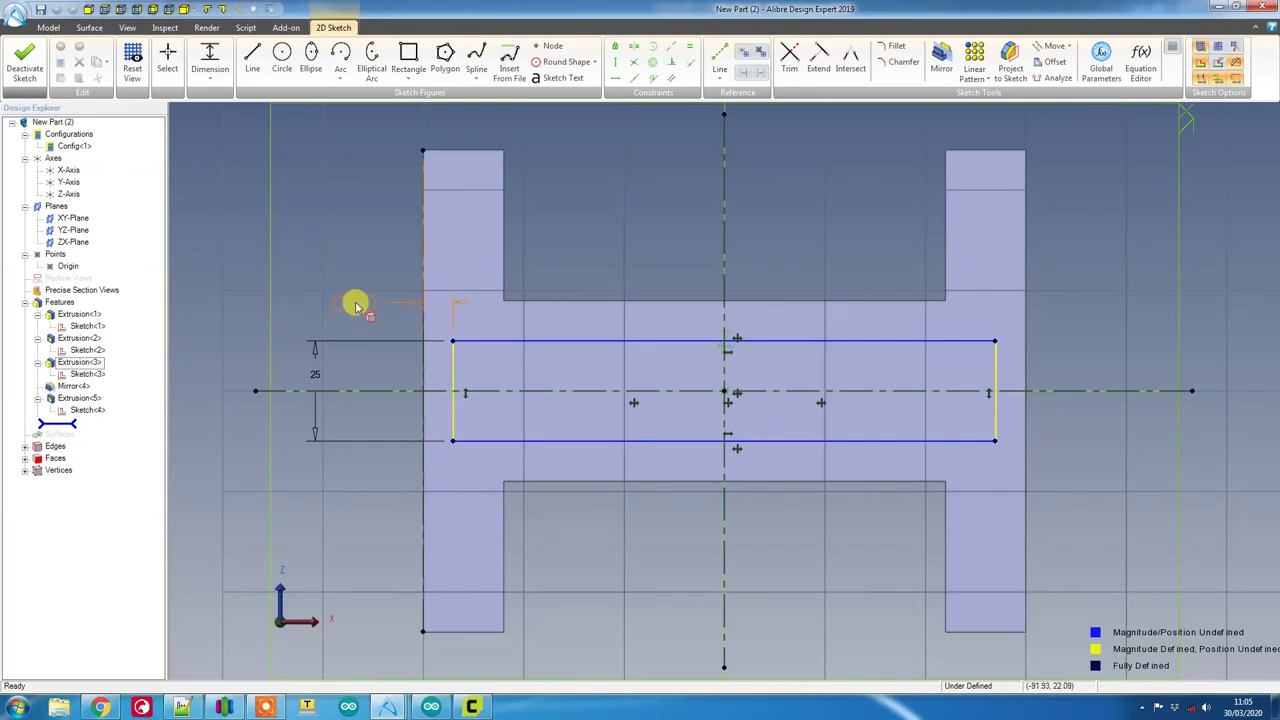
pyautogui.click(355, 305)
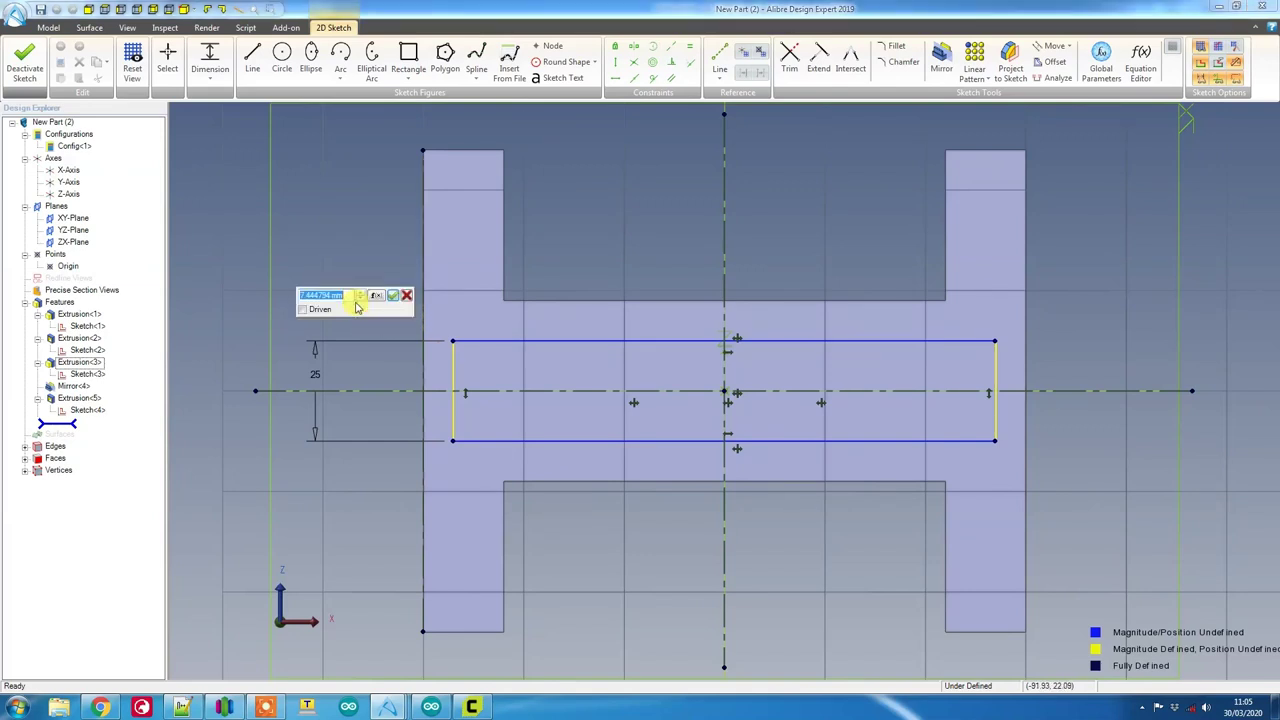
pyautogui.write('15')
pyautogui.press('Return')
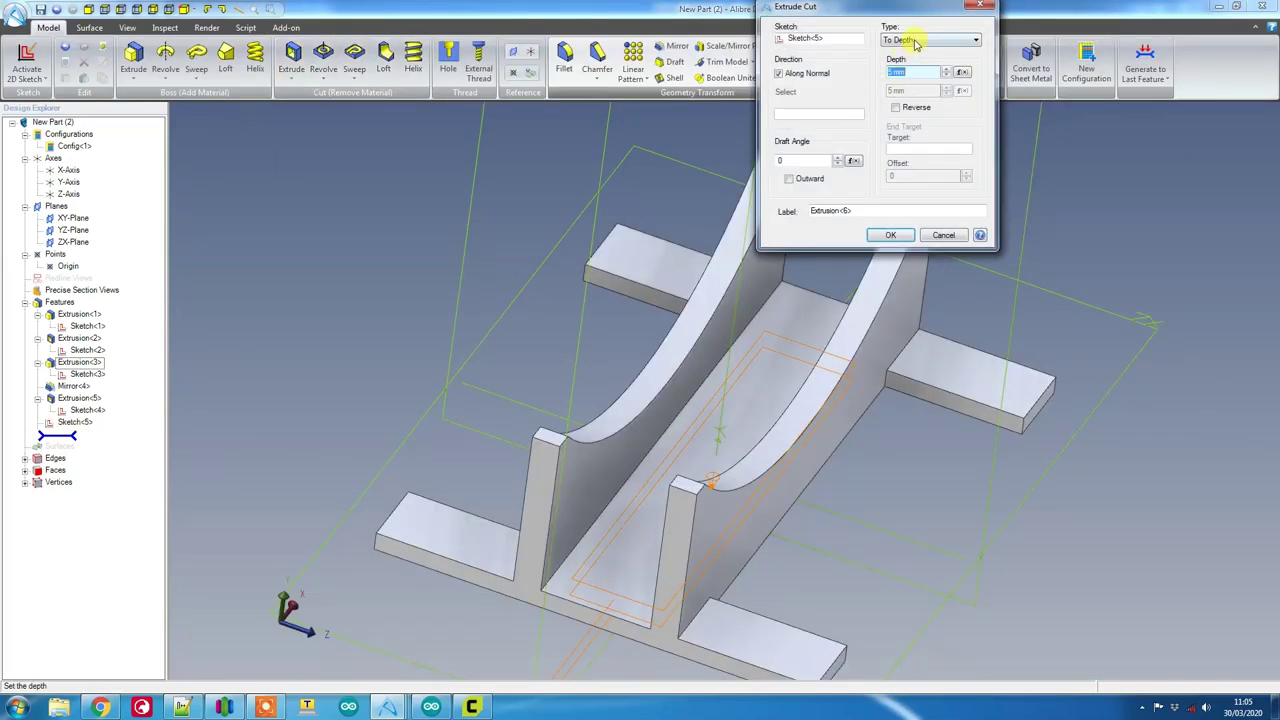
# Step: Cut-extrude the rectangle through the channel floor to form a long opening
pyautogui.press('Return')
pyautogui.scroll(-3, 770, 352)
pyautogui.moveTo(731, 340); pyautogui.dragTo(686, 334, button='middle')
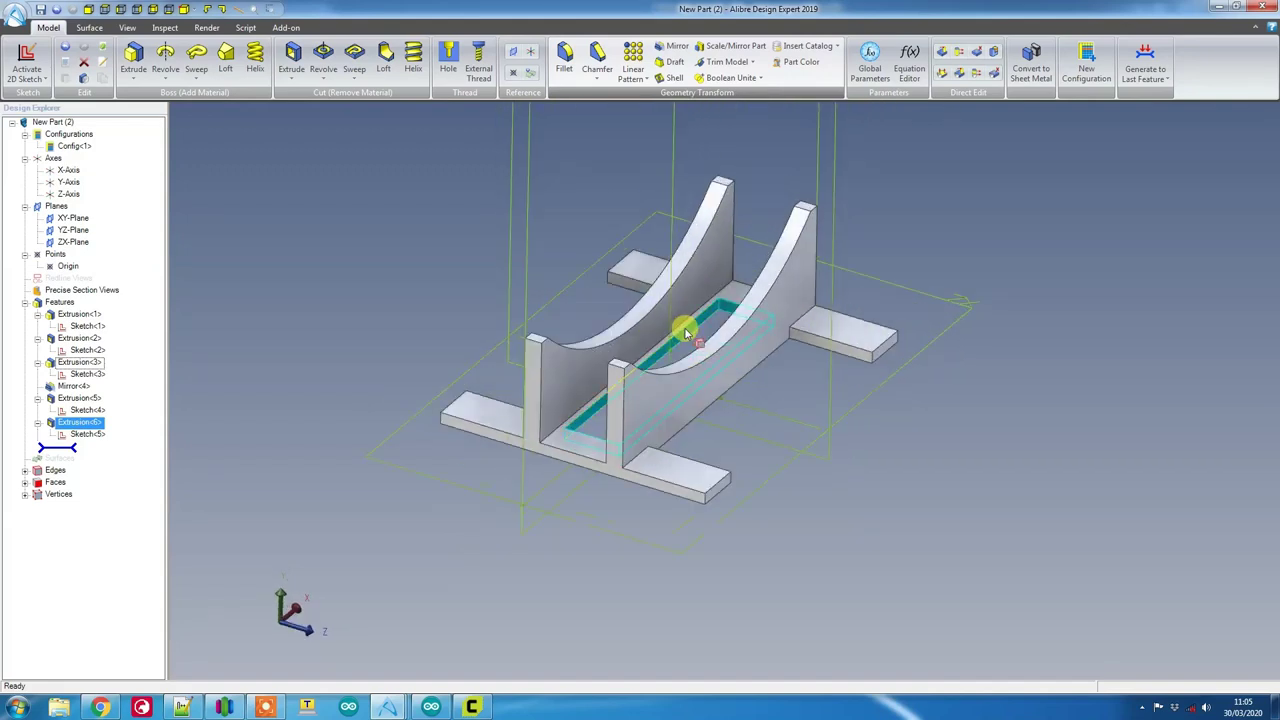
# Step: Edit the floor opening's sketch to set the rectangle's width to 20 mm, and finish the sketch
pyautogui.rightClick(80, 436)
pyautogui.click(96, 441)
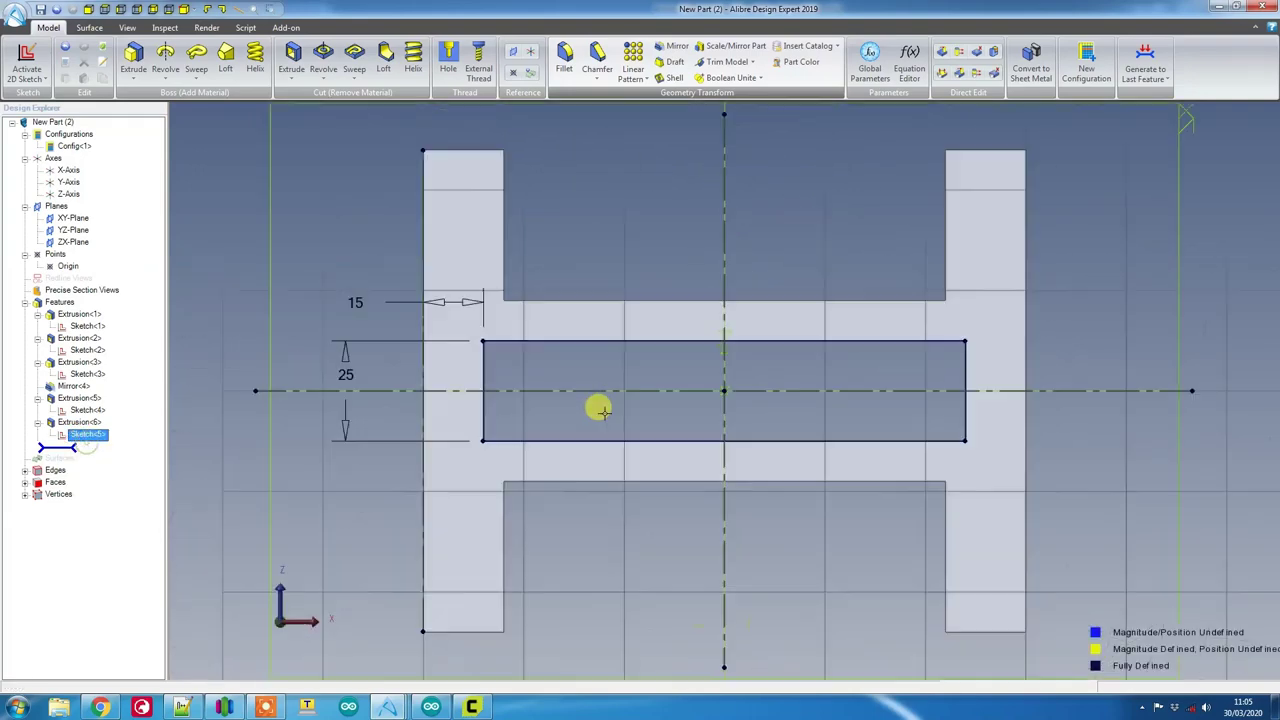
pyautogui.doubleClick(345, 373)
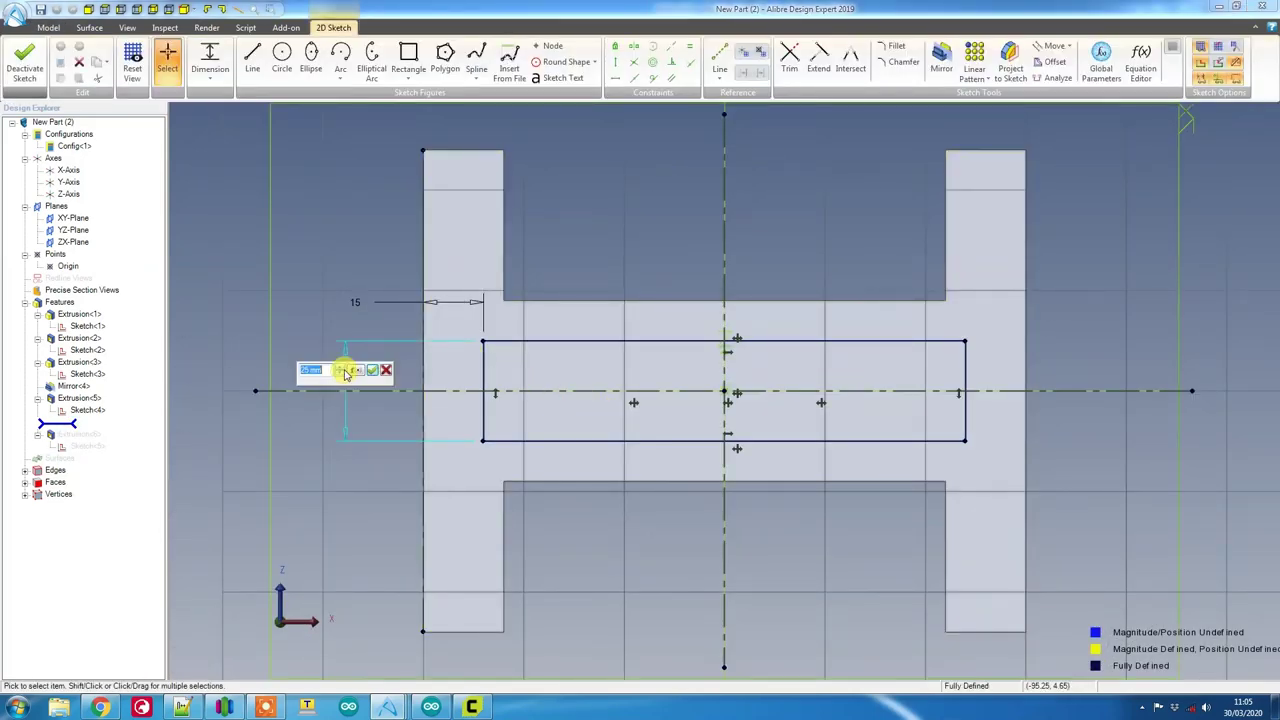
pyautogui.write('20')
pyautogui.press('Return')
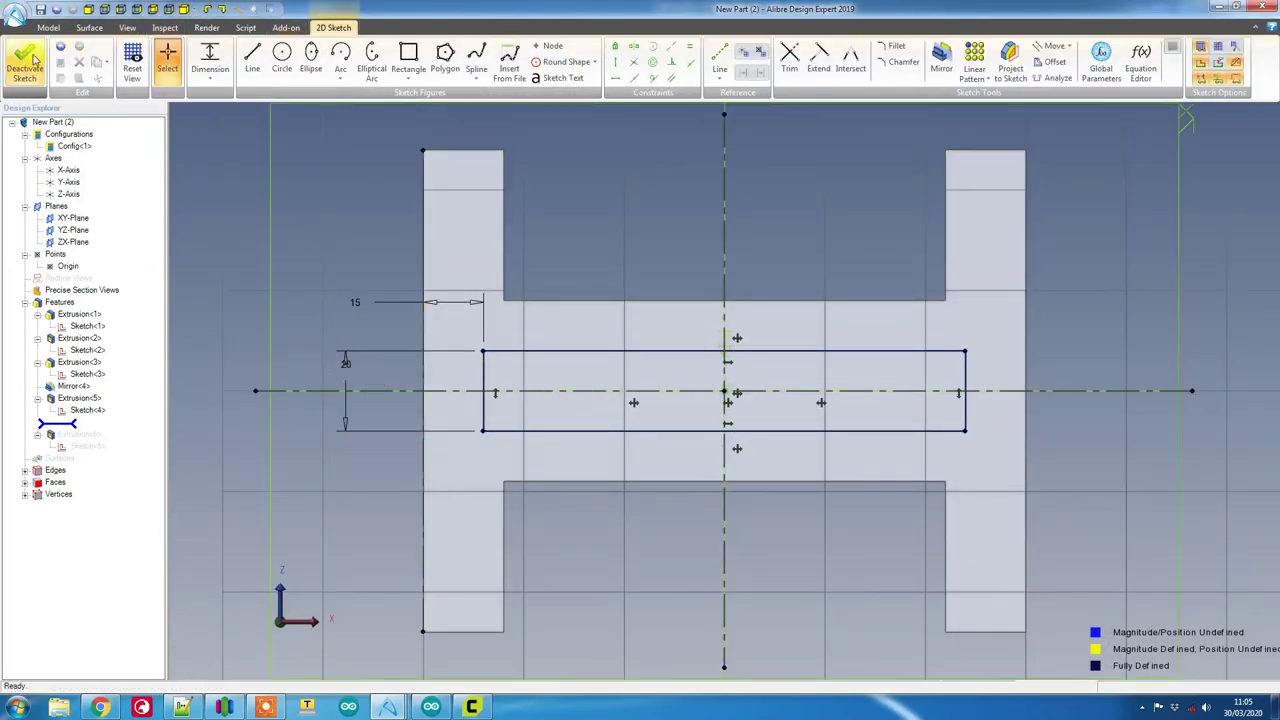
pyautogui.click(32, 62)
pyautogui.moveTo(689, 369)
pyautogui.mouseDown(button='middle')
pyautogui.moveTo(680, 329)
pyautogui.moveTo(696, 364)
pyautogui.moveTo(686, 342)
pyautogui.mouseUp(button='middle')
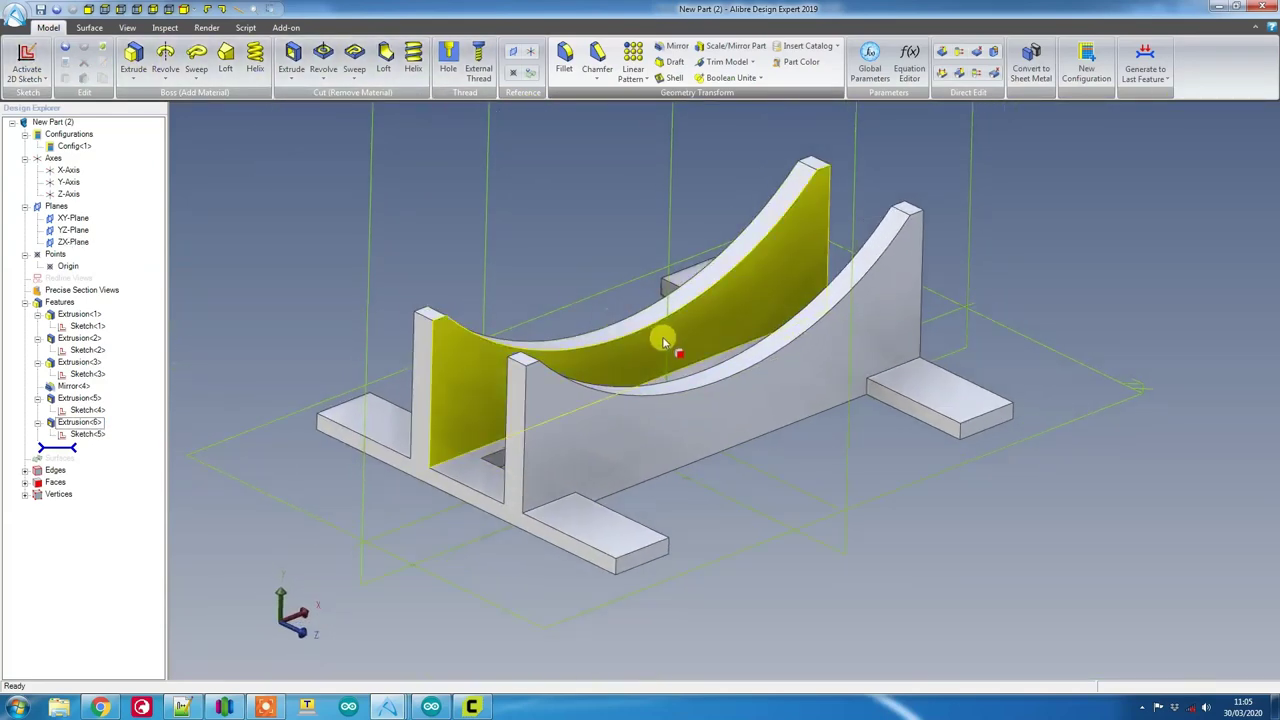
# Step: Save the part as D-O Base Stand and insert it into the BottomMD assembly beside the robot
pyautogui.click(40, 8)
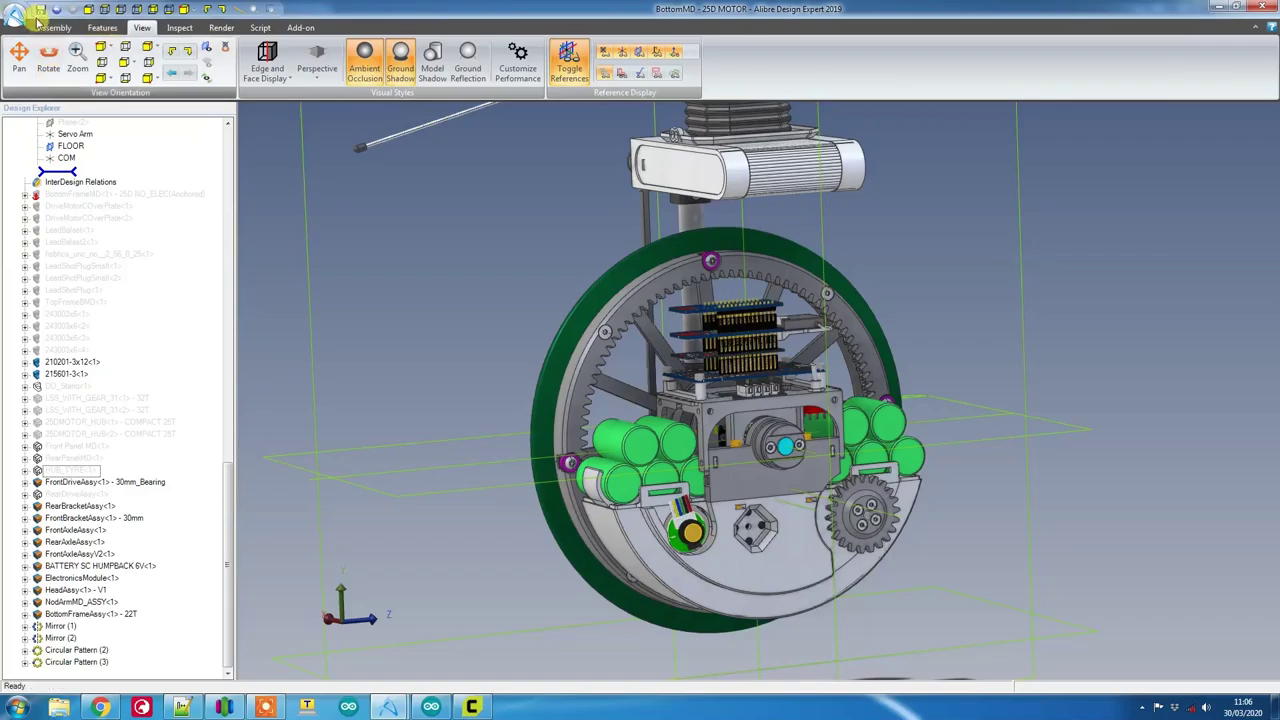
pyautogui.click(54, 27)
pyautogui.click(200, 64)
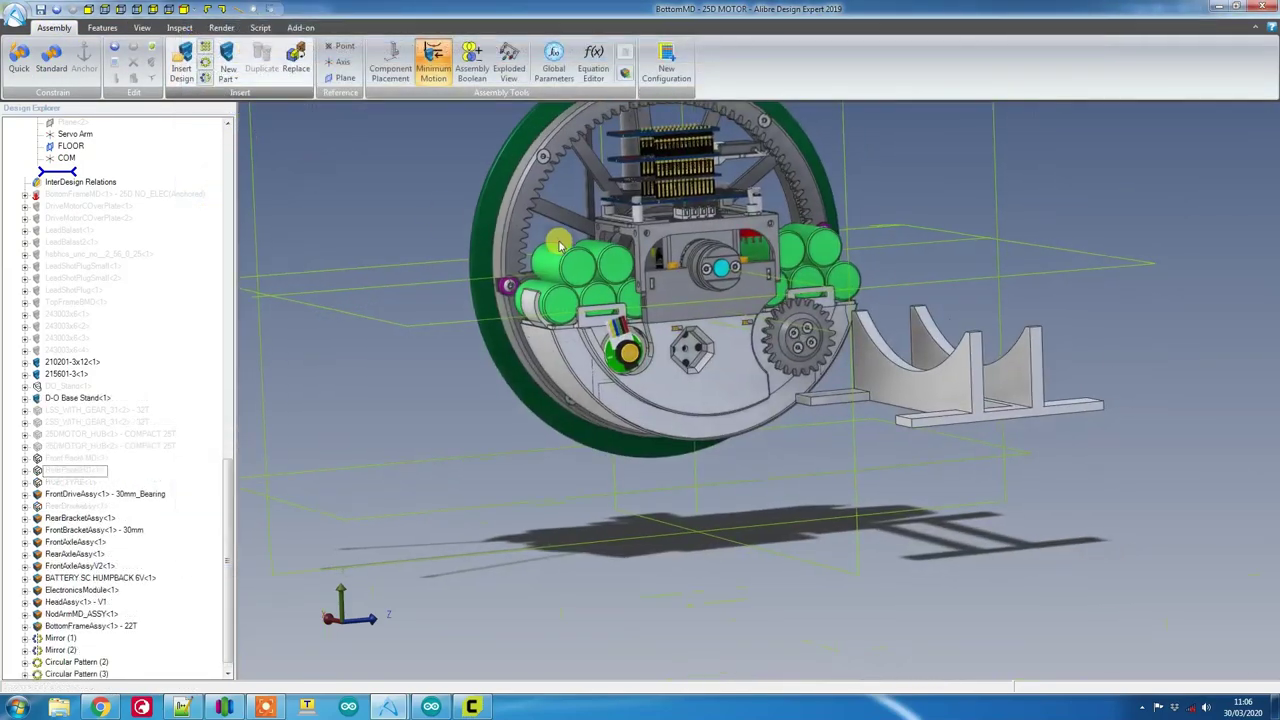
pyautogui.moveTo(700, 308); pyautogui.dragTo(668, 342, button='middle')
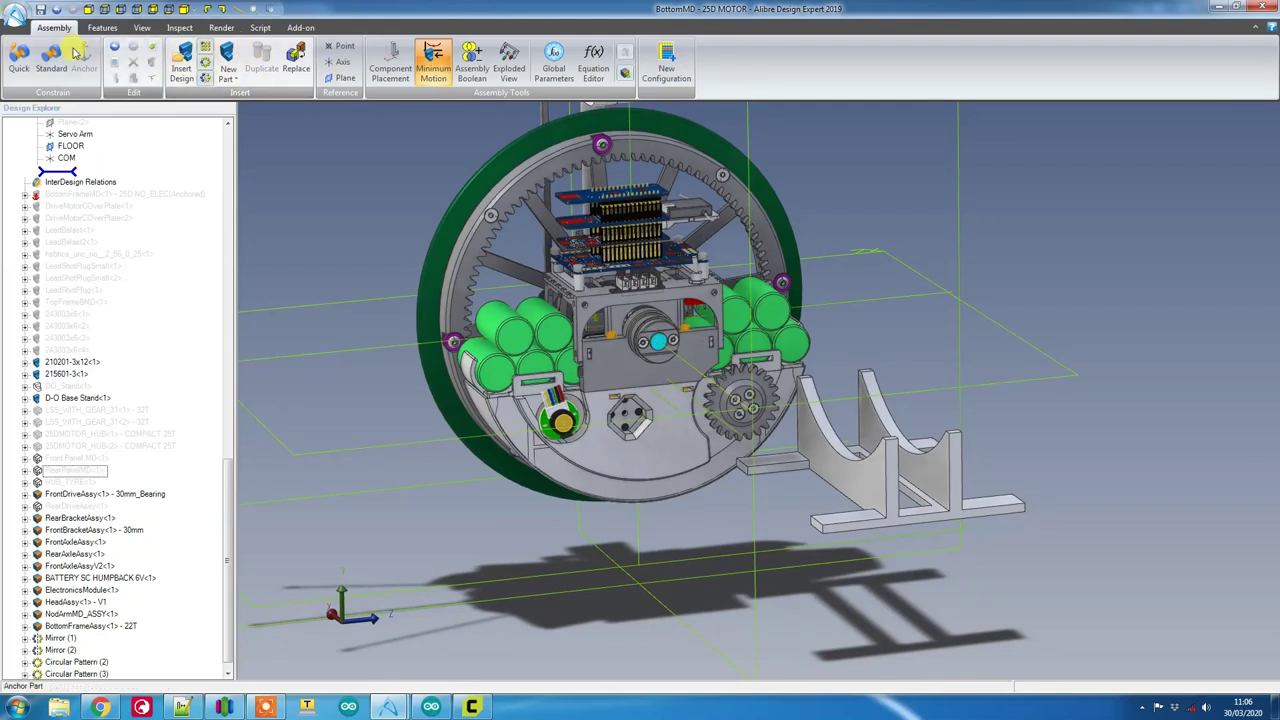
# Step: Constrain the stand's curved cradle face to the bottom frame's curved underside with 0 offset and swing the stand beneath the frame
pyautogui.click(19, 58)
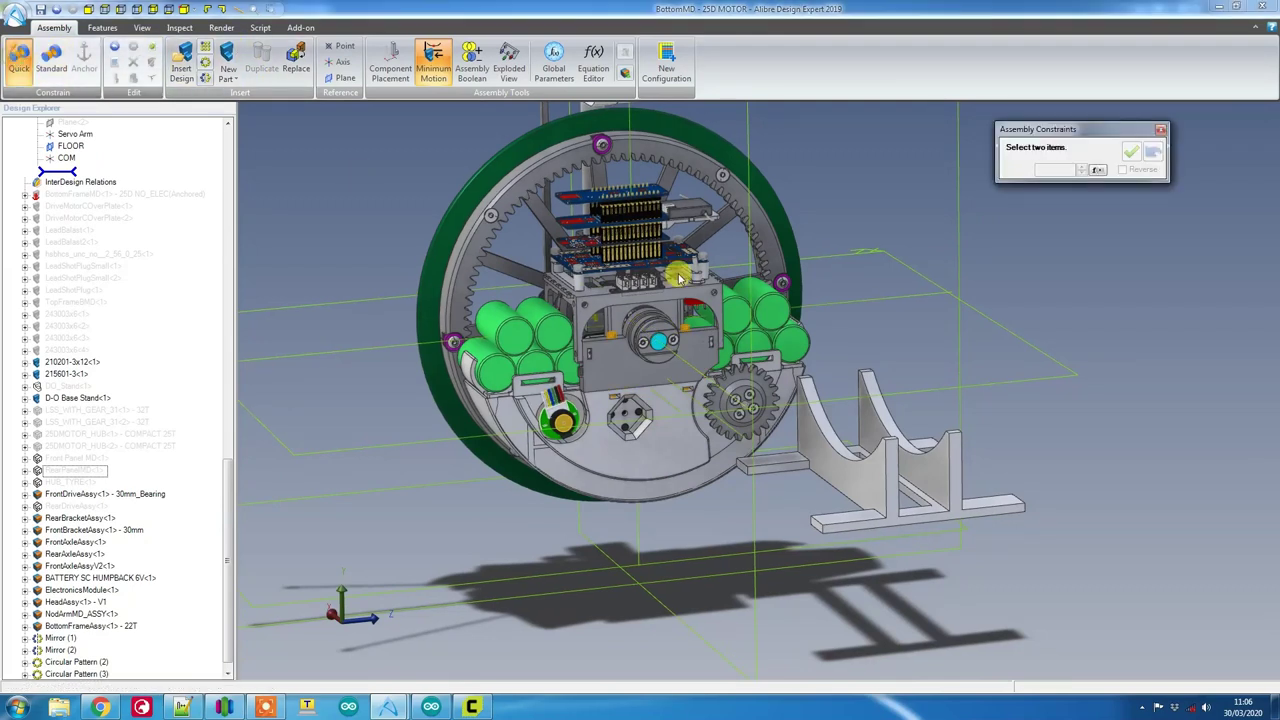
pyautogui.click(820, 430)
pyautogui.moveTo(623, 503); pyautogui.dragTo(565, 470, button='middle')
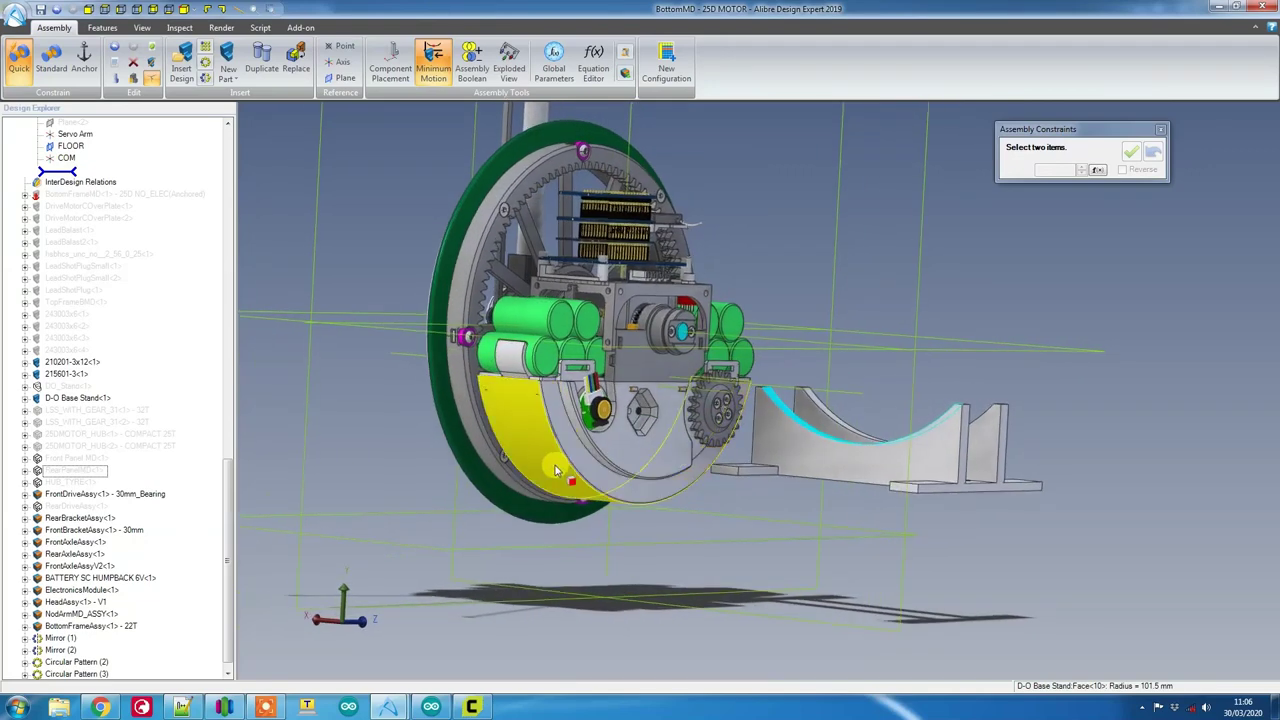
pyautogui.click(567, 473)
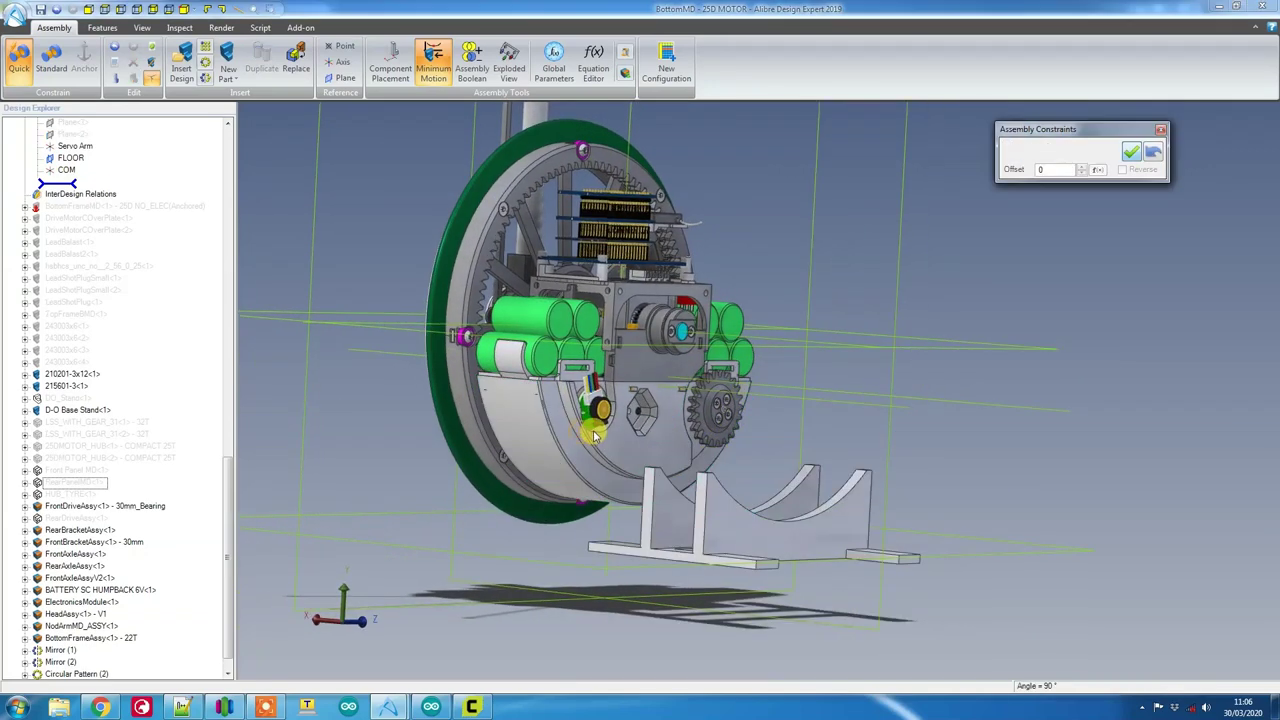
pyautogui.moveTo(719, 549); pyautogui.dragTo(505, 459)
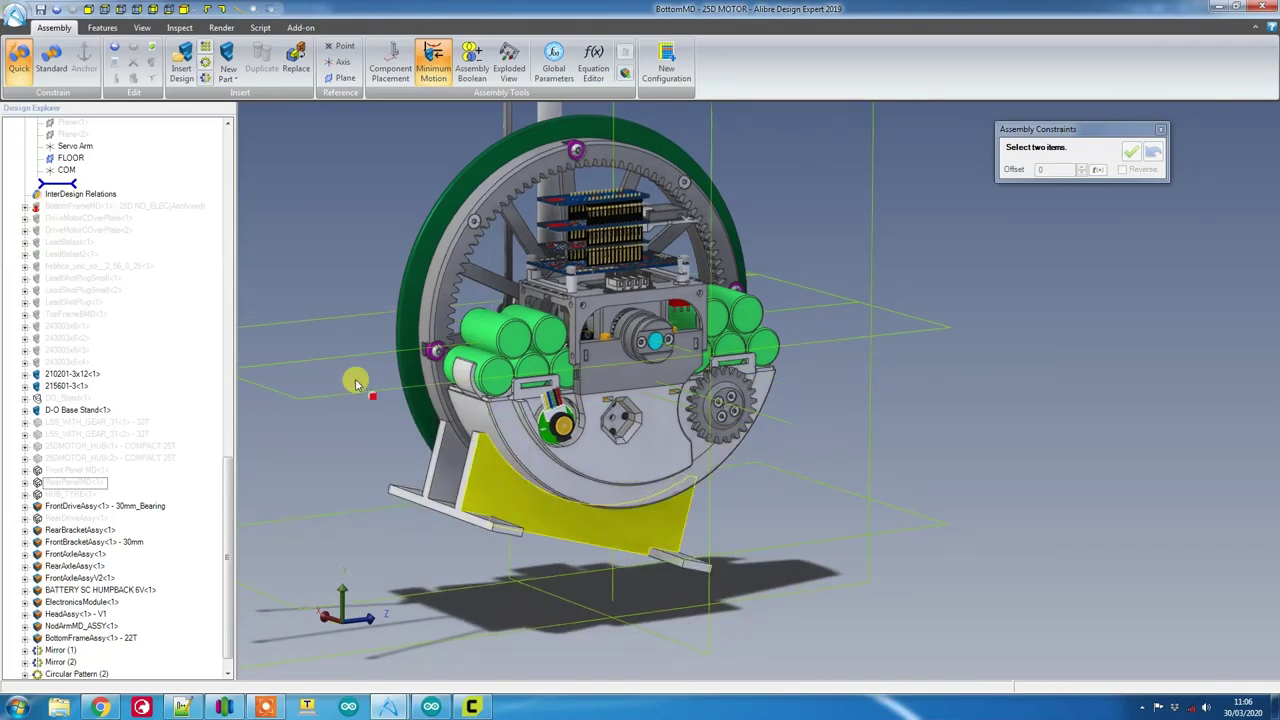
pyautogui.moveTo(569, 466); pyautogui.dragTo(676, 480, button='middle')
pyautogui.moveTo(697, 487); pyautogui.dragTo(749, 514)
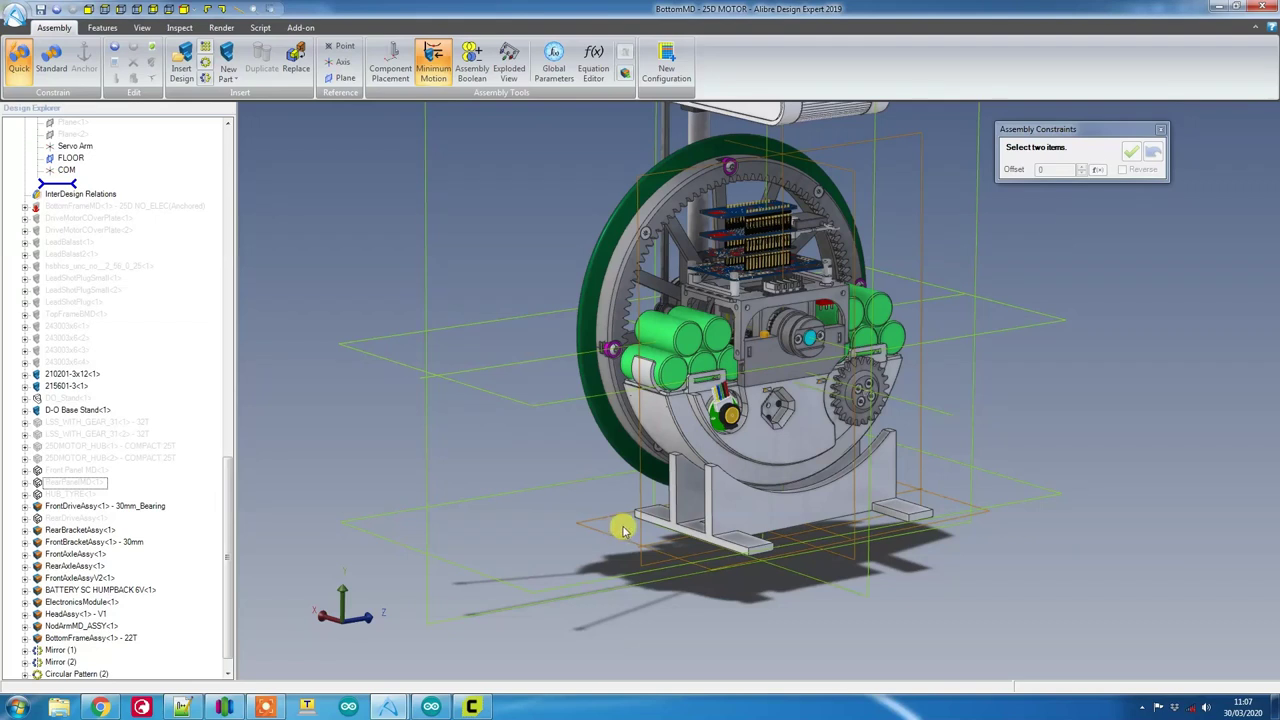
# Step: Align the stand's lengthwise vertical reference plane with the assembly's matching lengthwise plane
pyautogui.click(640, 492)
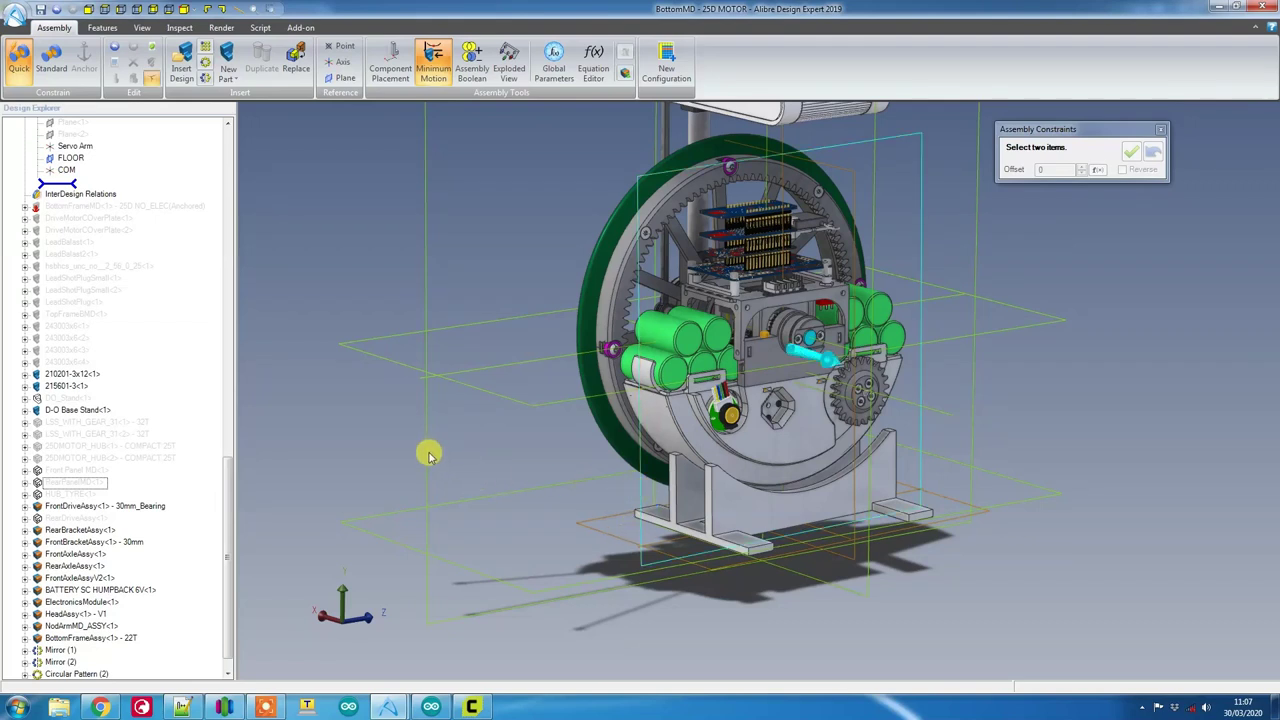
pyautogui.click(425, 453)
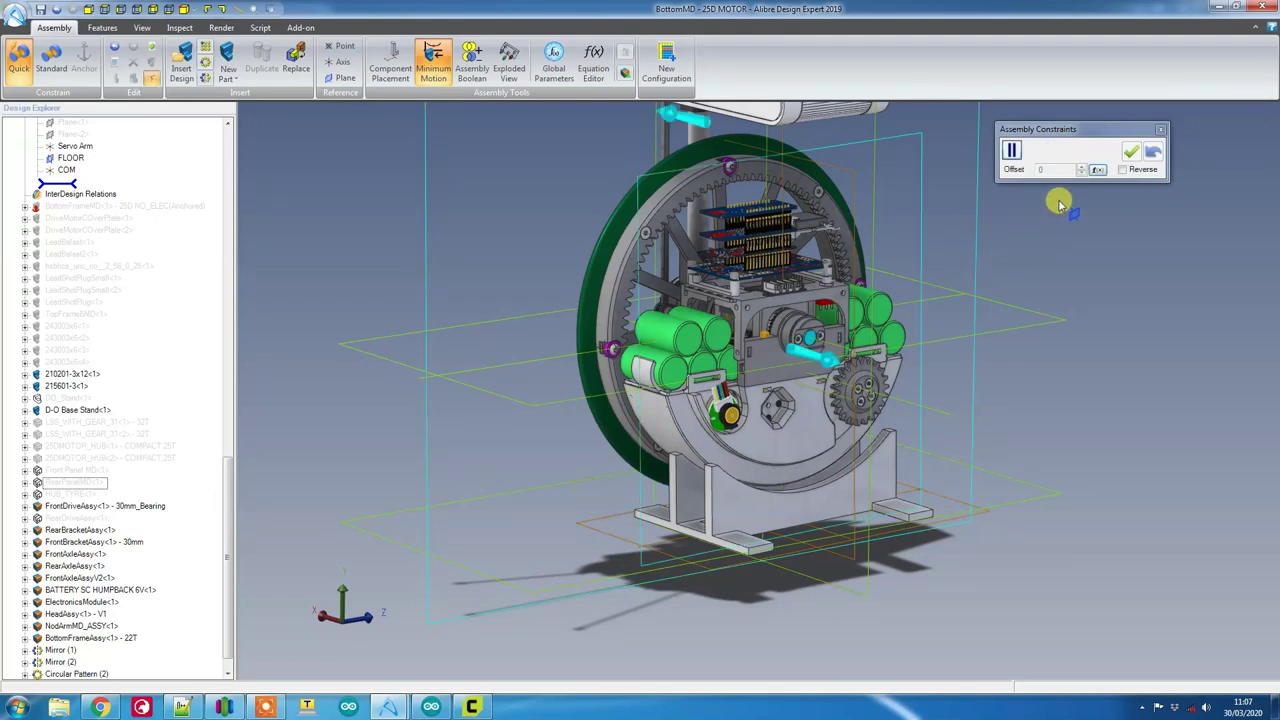
pyautogui.click(1128, 153)
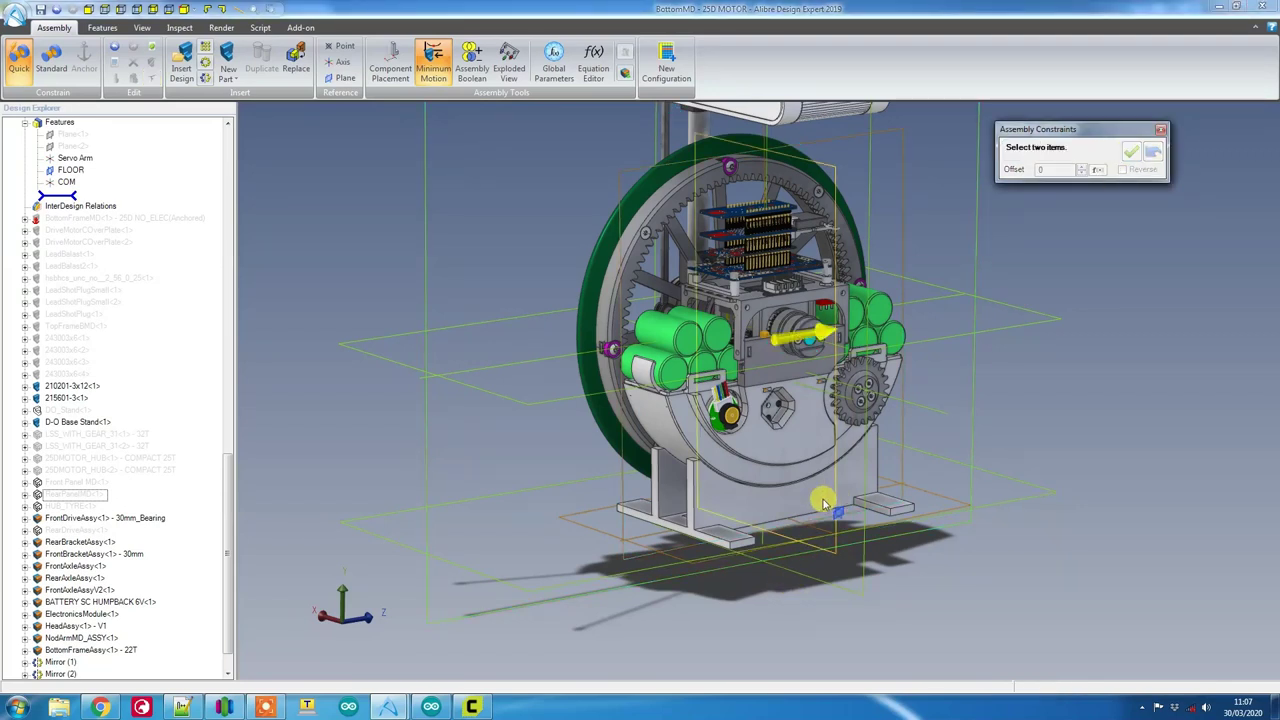
# Step: Align the stand's crosswise reference plane with the assembly's crosswise vertical plane so the stand sits level
pyautogui.moveTo(716, 503); pyautogui.dragTo(690, 522)
pyautogui.click(777, 534)
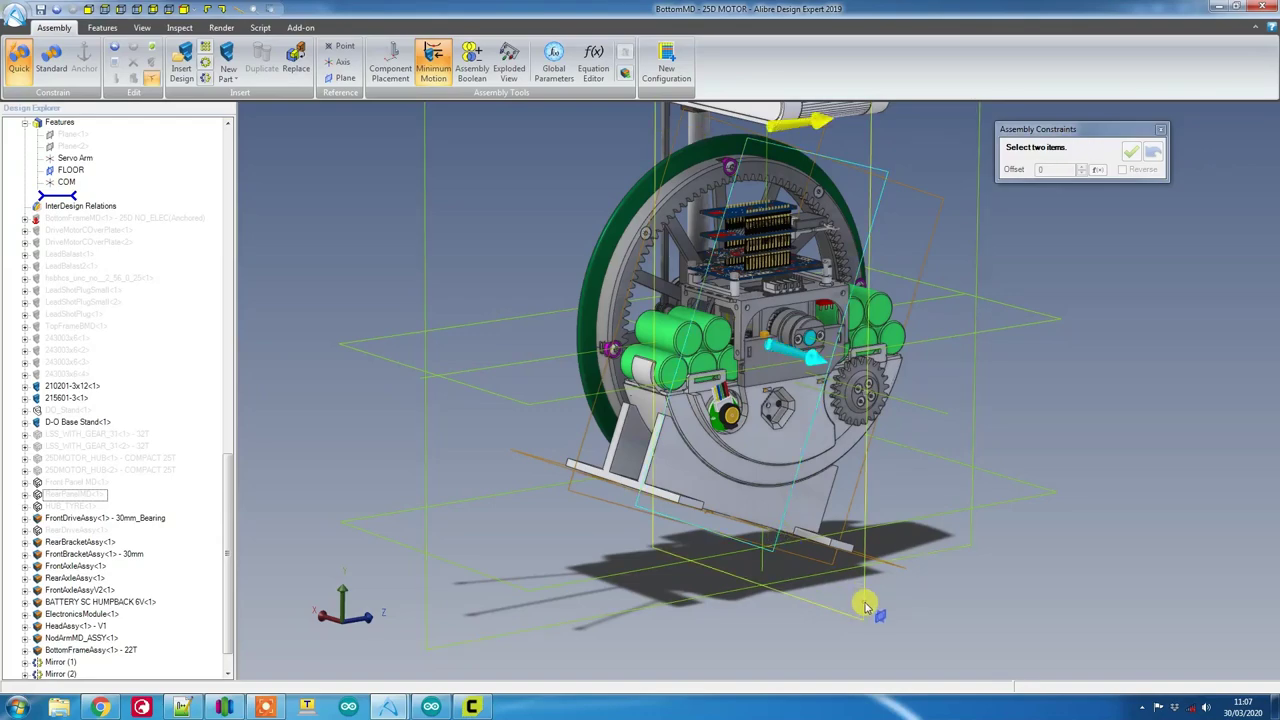
pyautogui.click(1160, 129)
# Step: Inspect the stand's fit under the robot and open the stand part in a separate window for editing
pyautogui.scroll(5, 730, 366)
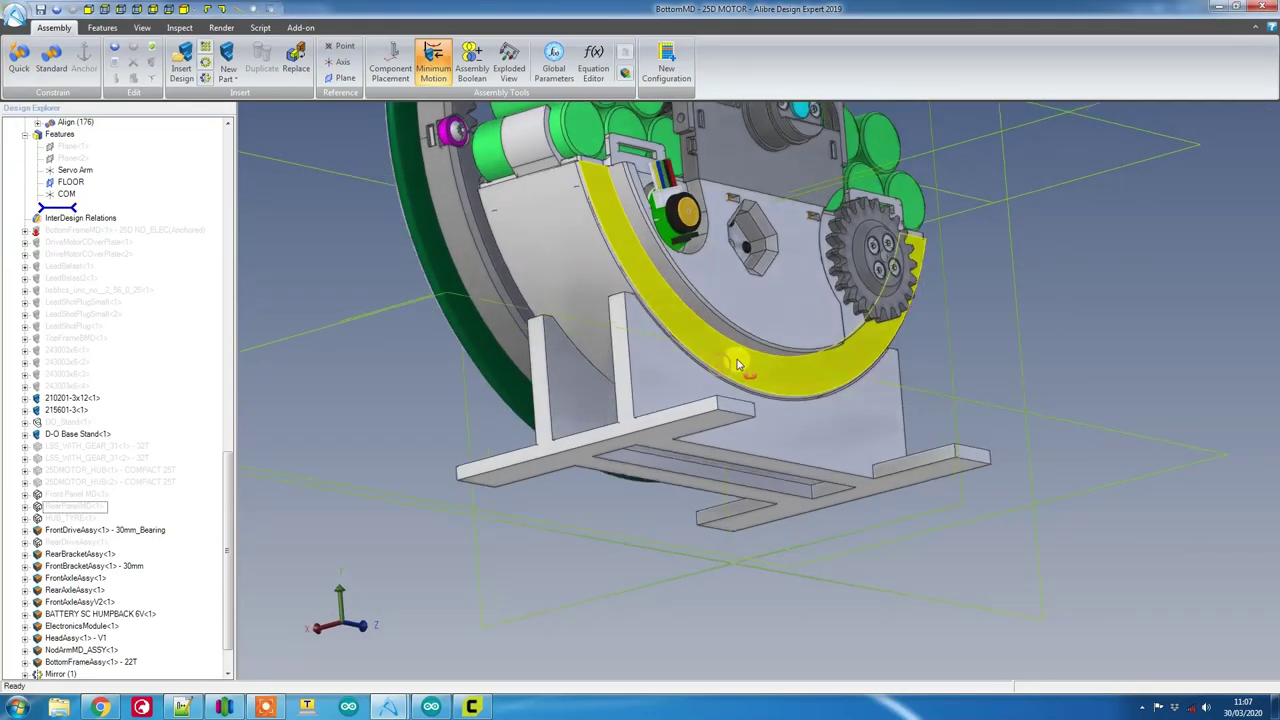
pyautogui.moveTo(739, 364); pyautogui.dragTo(713, 373, button='middle')
pyautogui.hotkey('ctrl', '1')
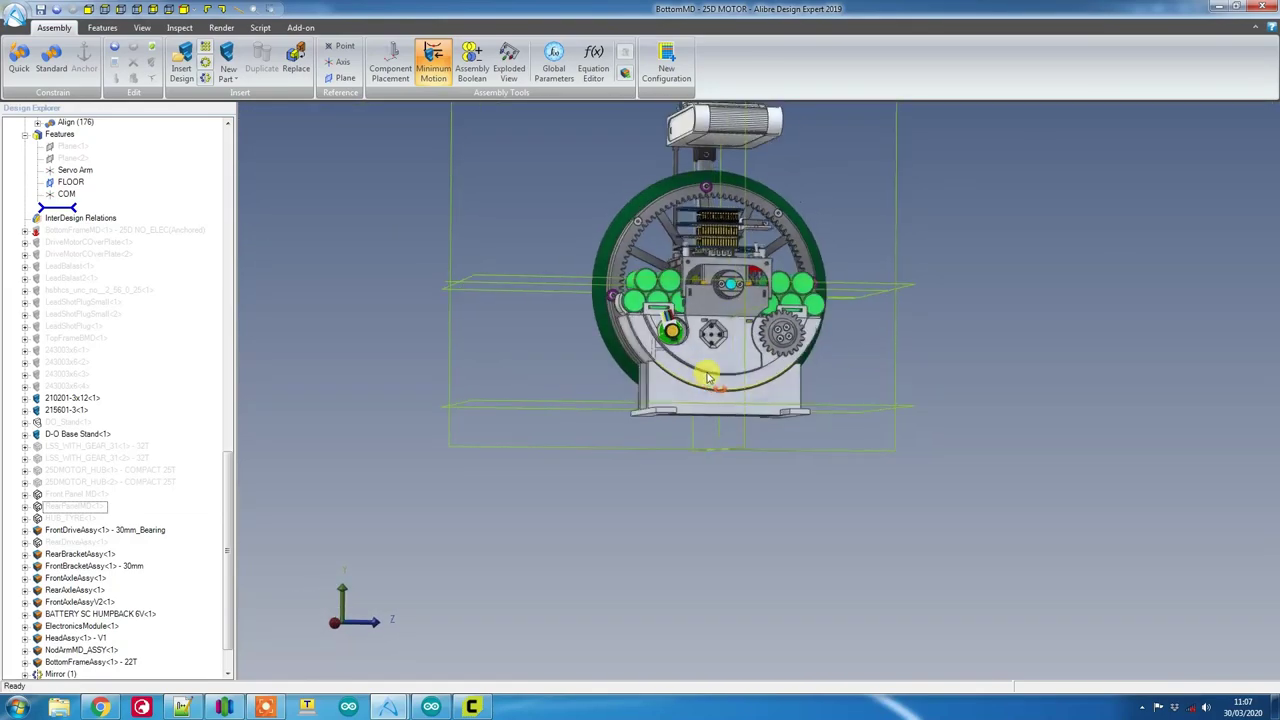
pyautogui.hotkey('ctrl', '7')
pyautogui.rightClick(706, 437)
pyautogui.click(668, 397)
pyautogui.rightClick(667, 397)
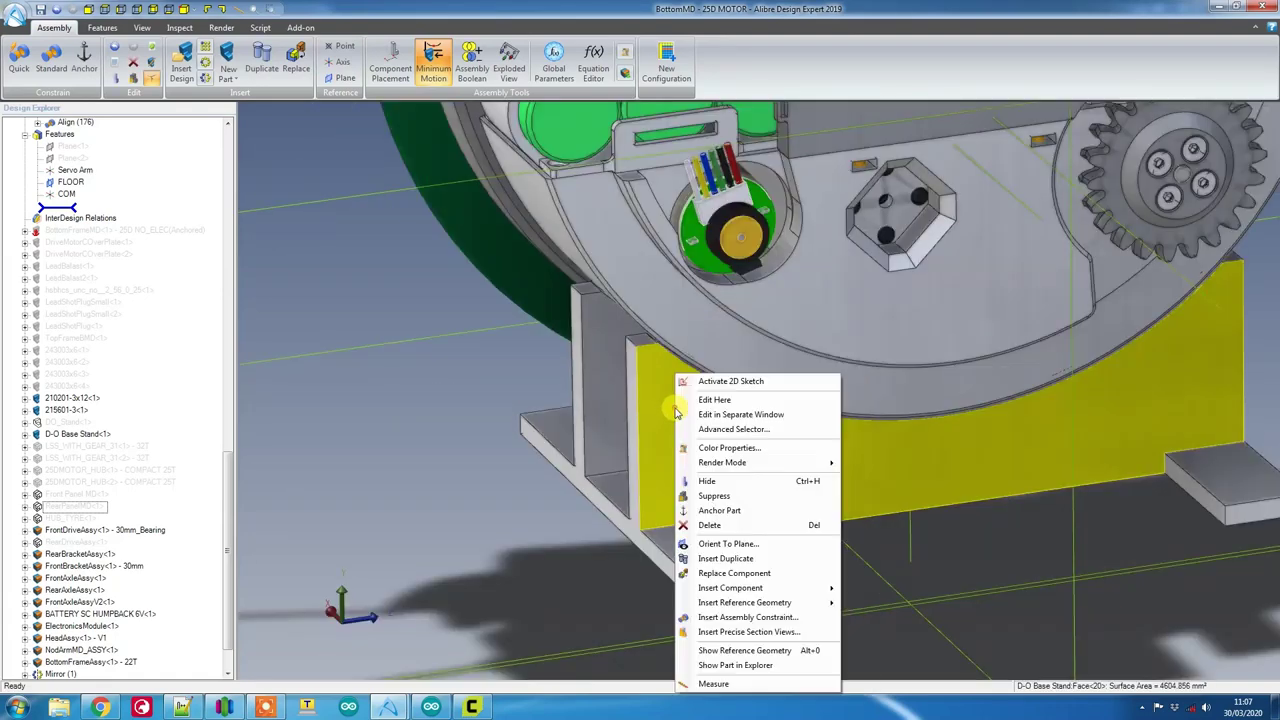
pyautogui.click(740, 414)
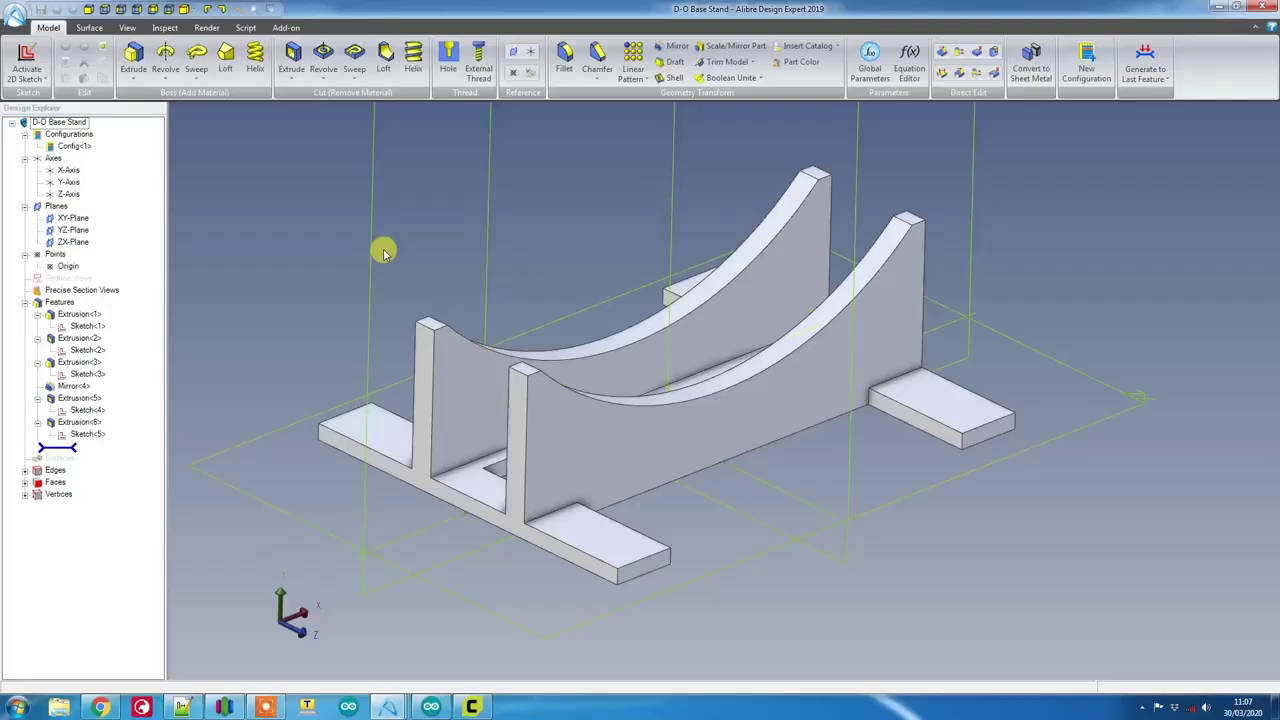
# Step: Chamfer the two long inner edges where the channel floor meets the side walls with an equal distance of 5 mm
pyautogui.click(587, 64)
pyautogui.click(500, 445)
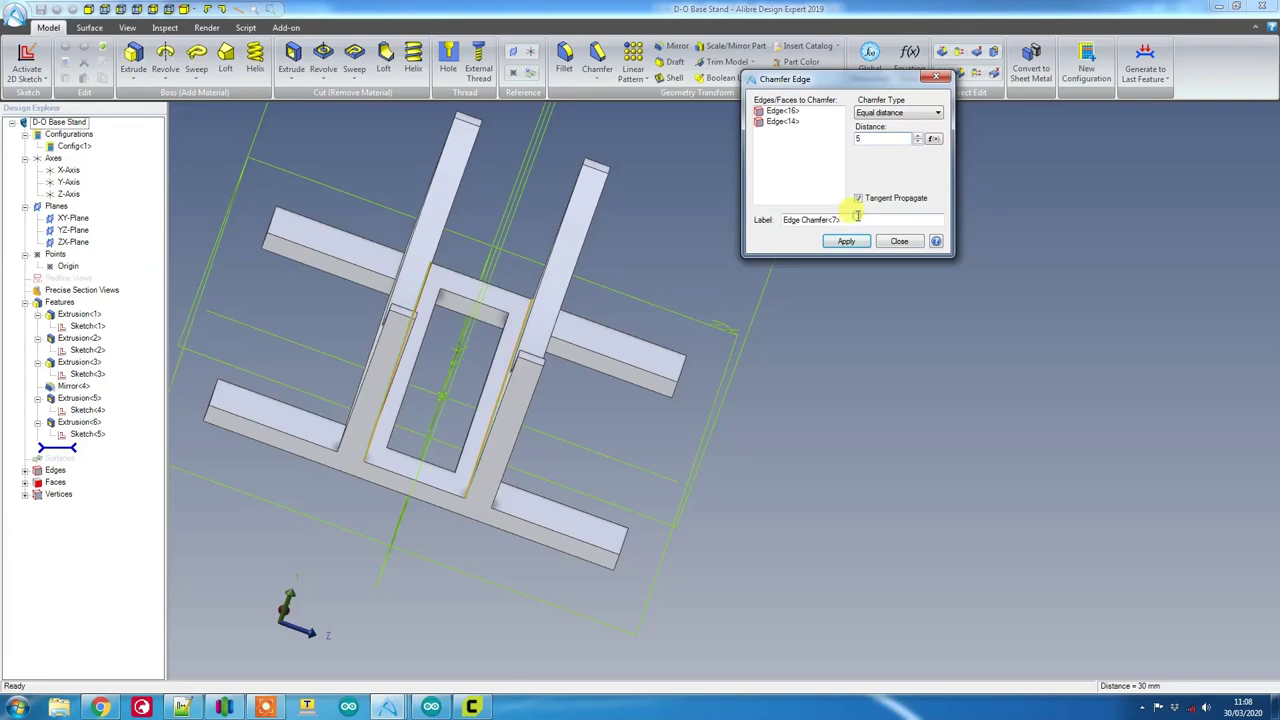
pyautogui.click(857, 217)
pyautogui.moveTo(368, 442); pyautogui.dragTo(617, 446, button='middle')
pyautogui.click(840, 241)
# Step: Chamfer the four edges where the feet meet the outer side walls using Distance-Distance values of 15 mm and 25 mm
pyautogui.click(720, 411)
pyautogui.click(372, 531)
pyautogui.click(380, 313)
pyautogui.click(888, 113)
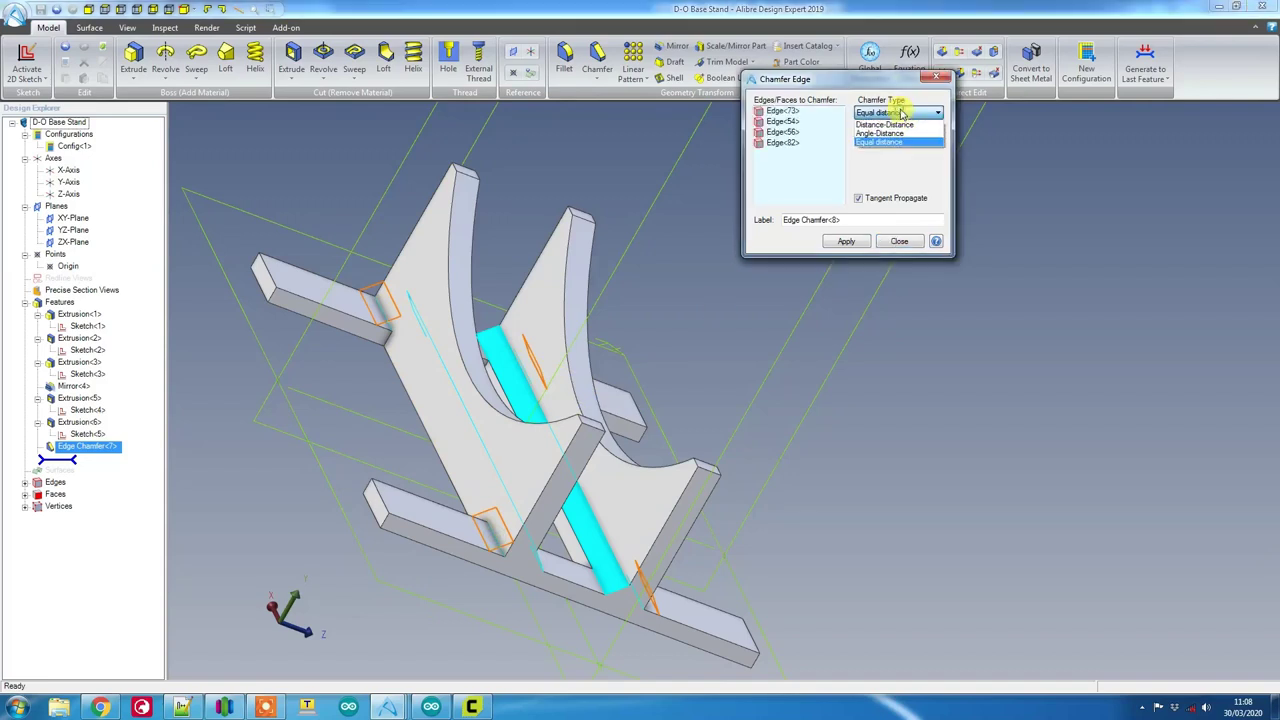
pyautogui.click(895, 127)
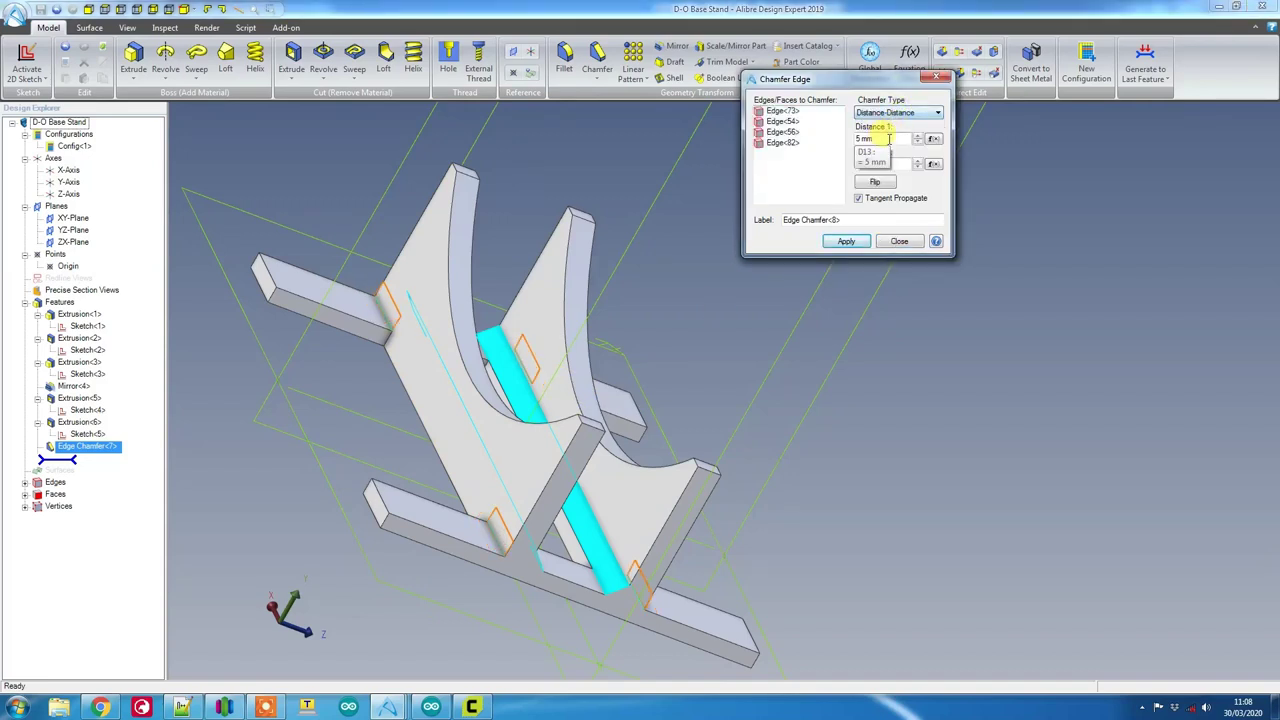
pyautogui.write('1')
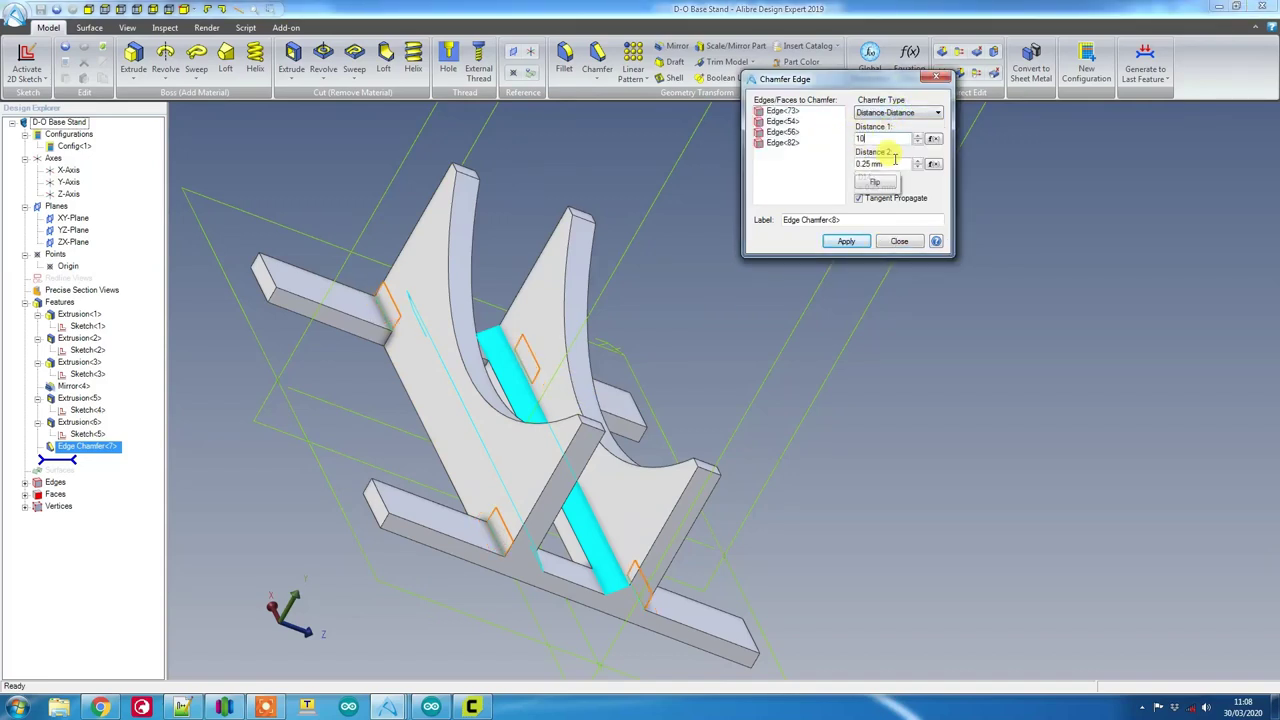
pyautogui.write('5')
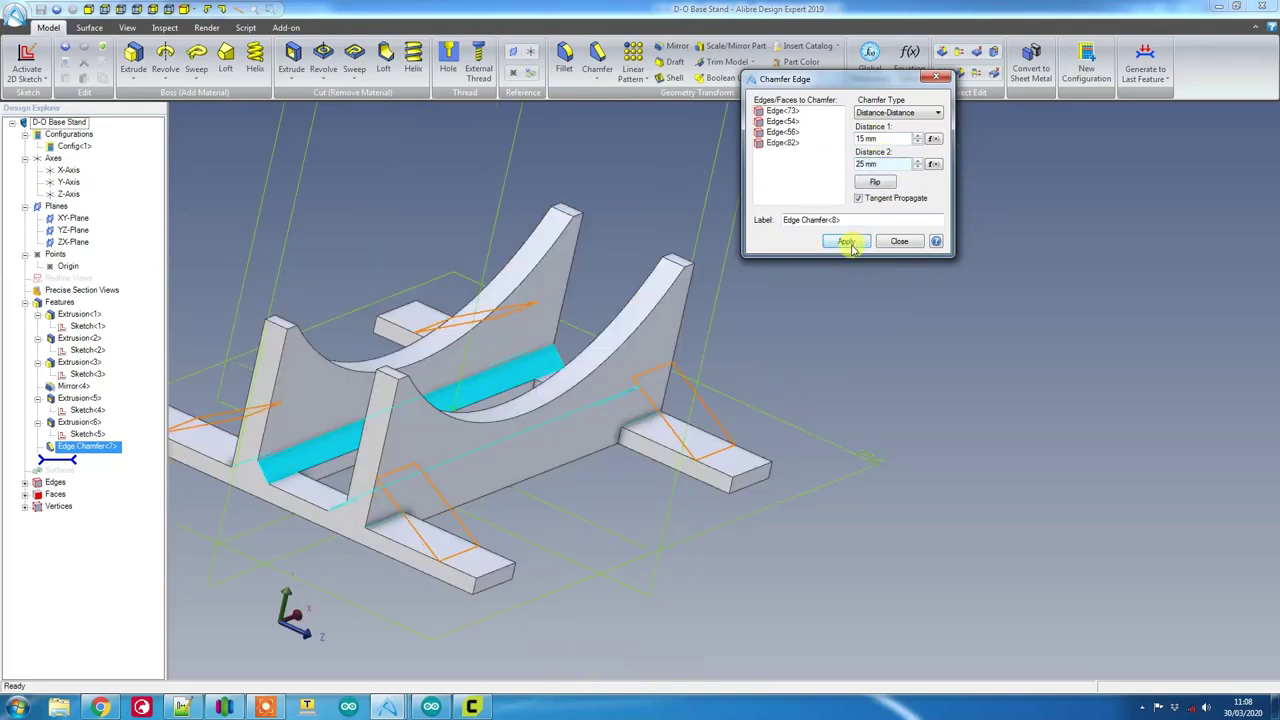
pyautogui.click(846, 243)
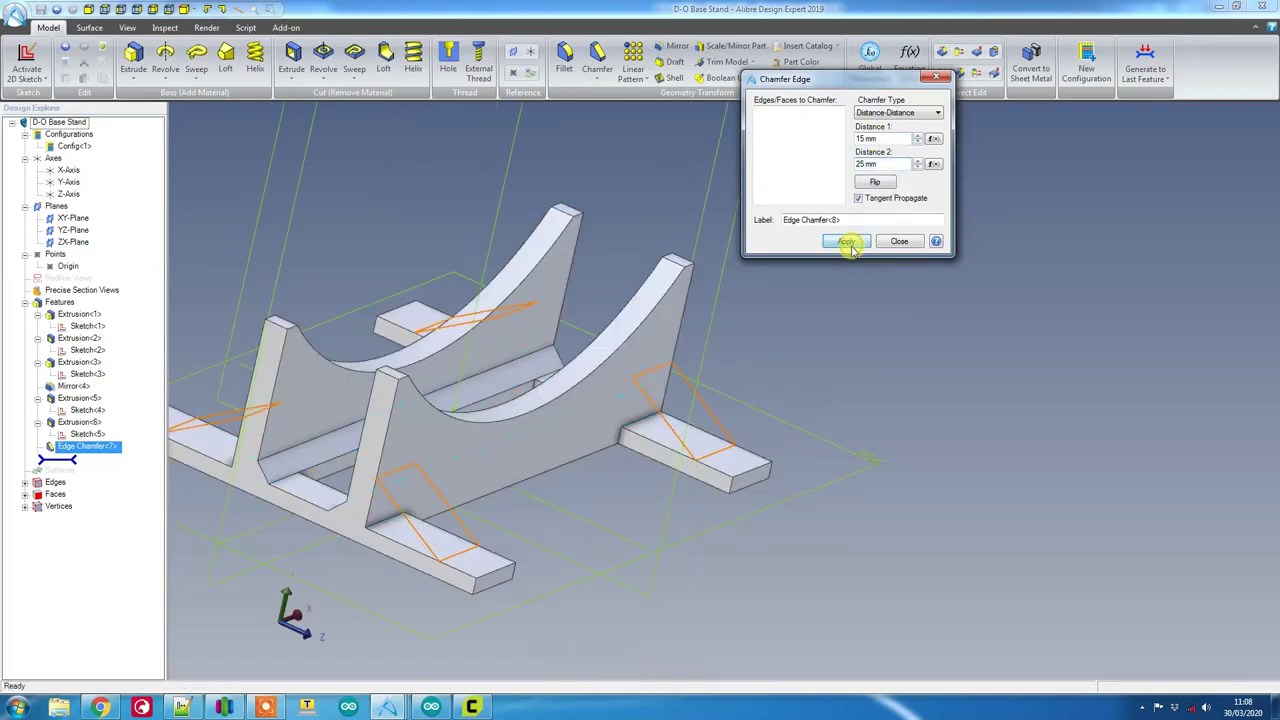
# Step: Fillet the top edges of the cradle's four uprights with a 2 mm radius
pyautogui.moveTo(609, 386)
pyautogui.mouseDown(button='middle')
pyautogui.moveTo(573, 388)
pyautogui.moveTo(606, 383)
pyautogui.mouseUp(button='middle')
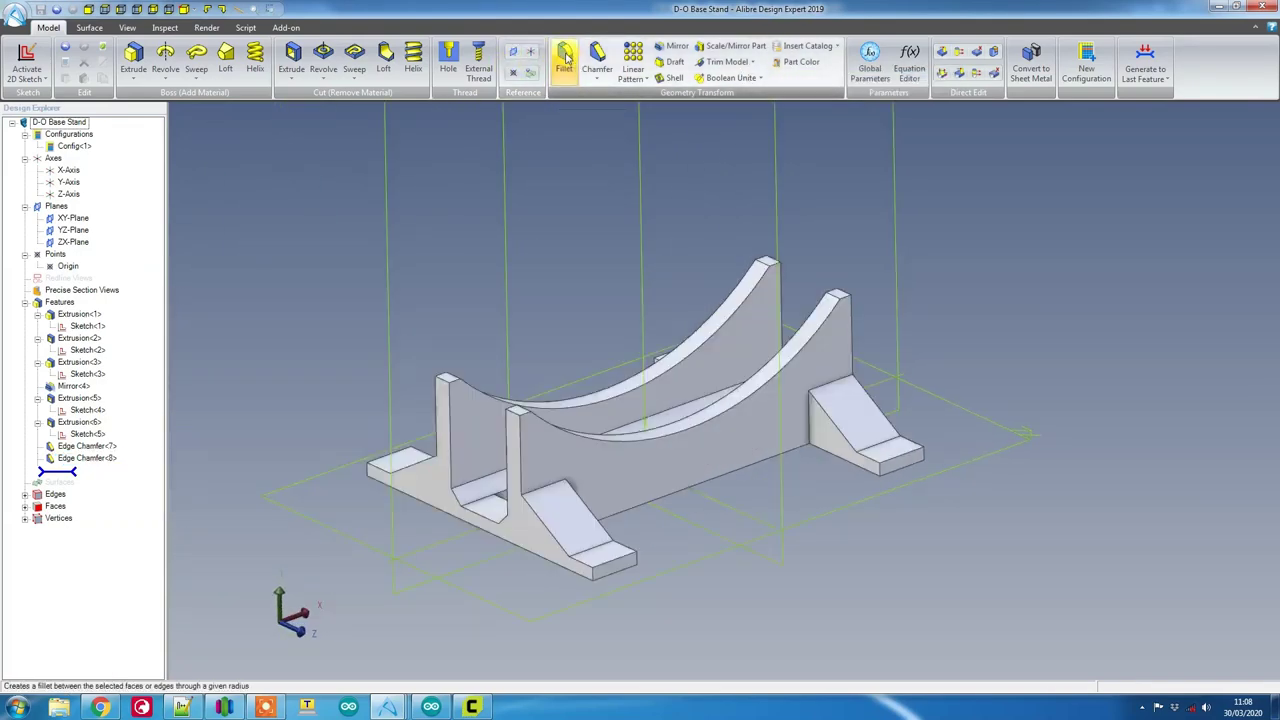
pyautogui.click(565, 61)
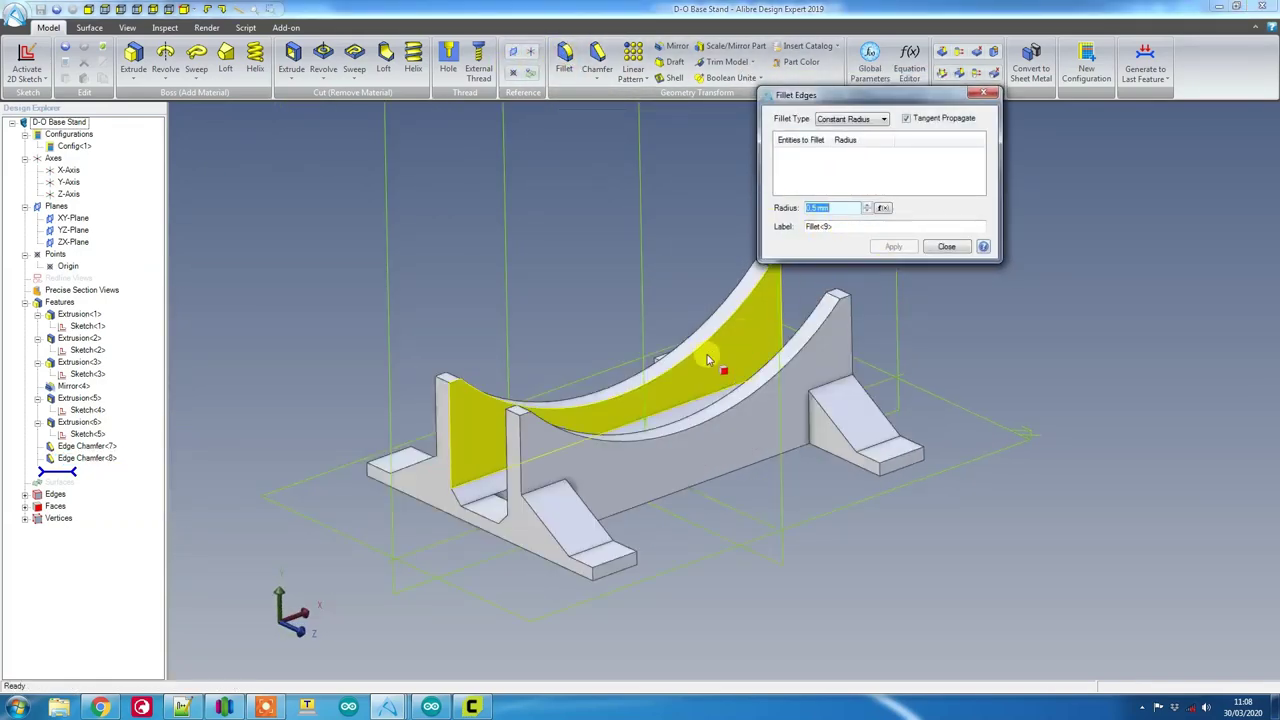
pyautogui.moveTo(764, 276); pyautogui.dragTo(760, 311, button='middle')
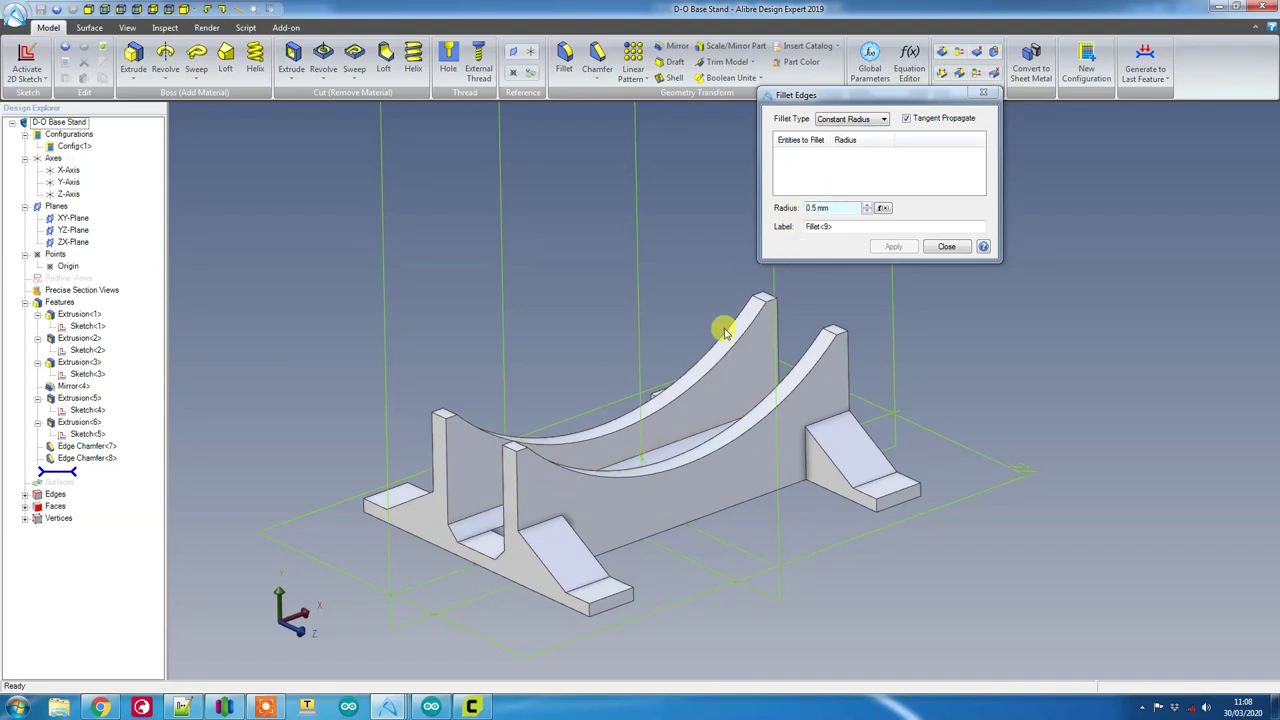
pyautogui.click(767, 297)
pyautogui.click(891, 247)
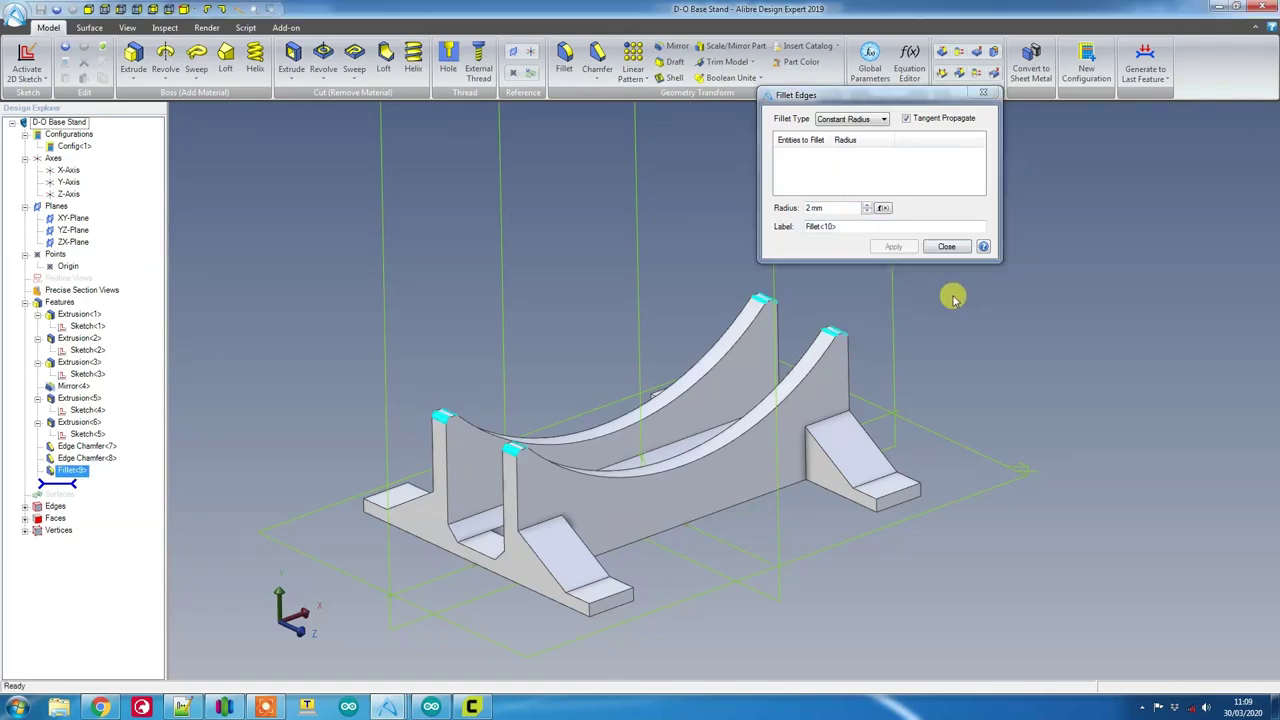
# Step: Fillet the upper and lower edges of the sloped braces on all four feet with a 5 mm radius
pyautogui.scroll(3, 505, 455)
pyautogui.moveTo(503, 455); pyautogui.dragTo(531, 457, button='middle')
pyautogui.scroll(-3, 531, 457)
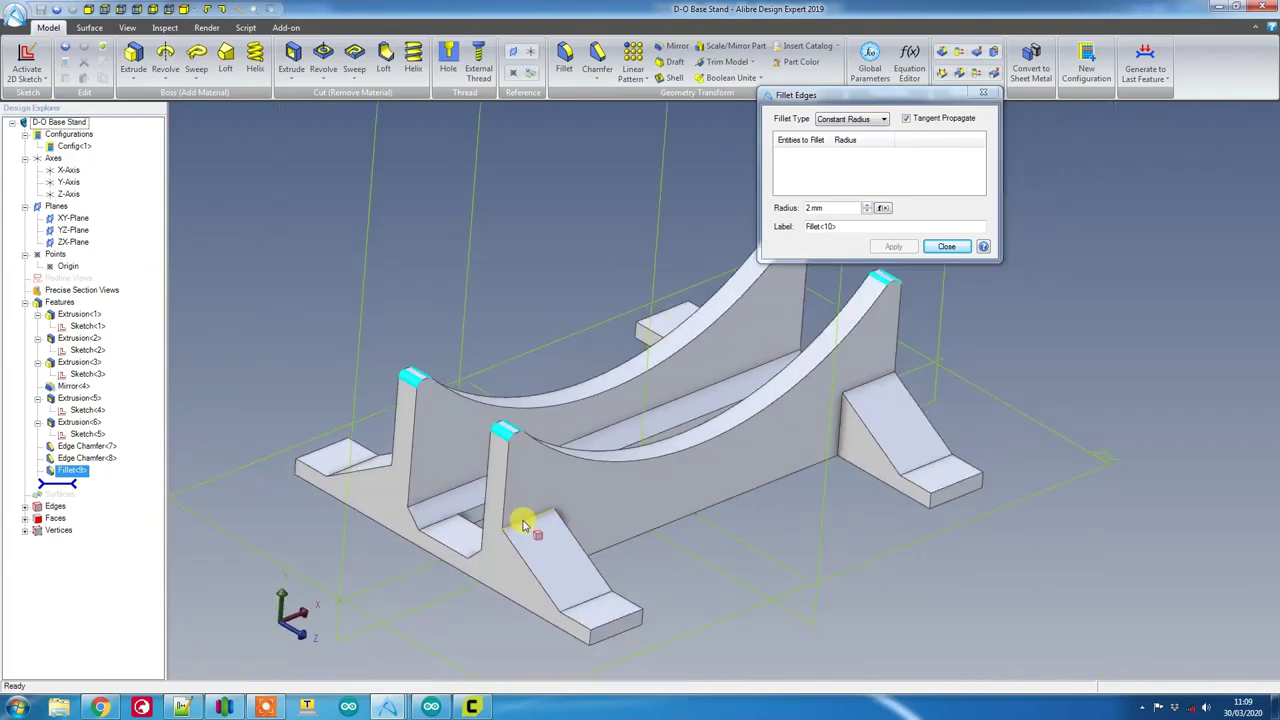
pyautogui.click(526, 517)
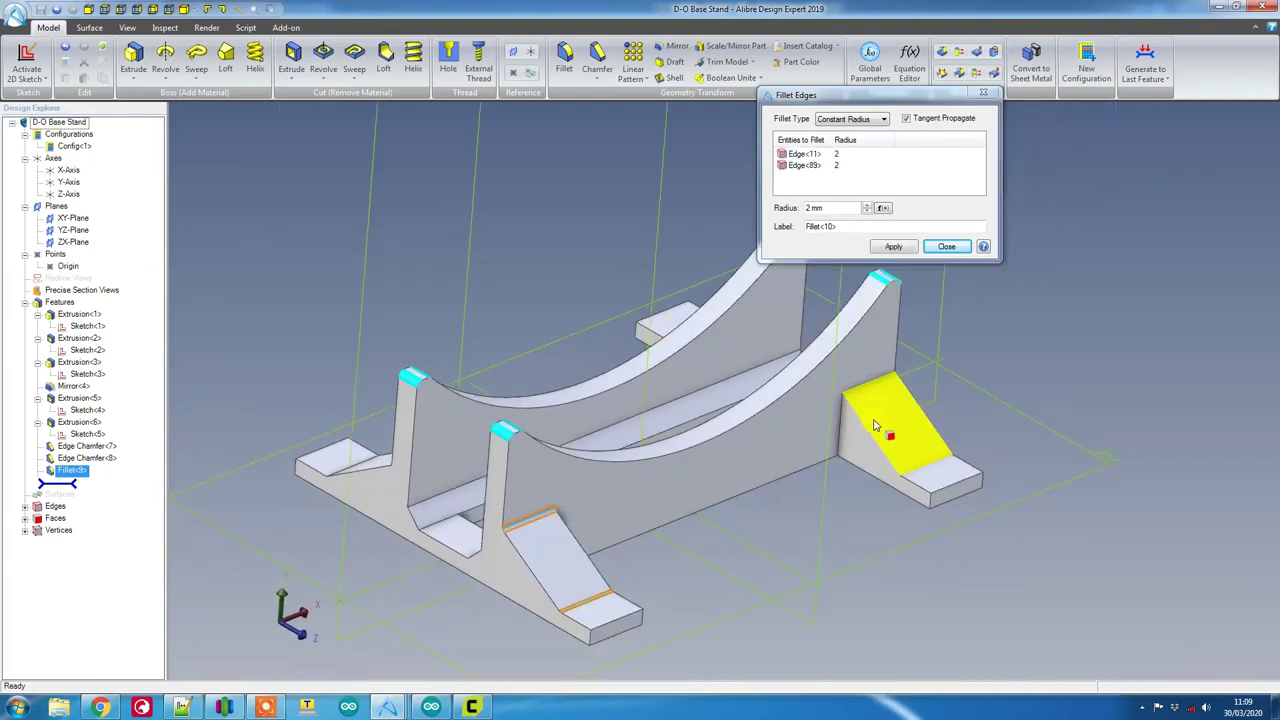
pyautogui.click(870, 385)
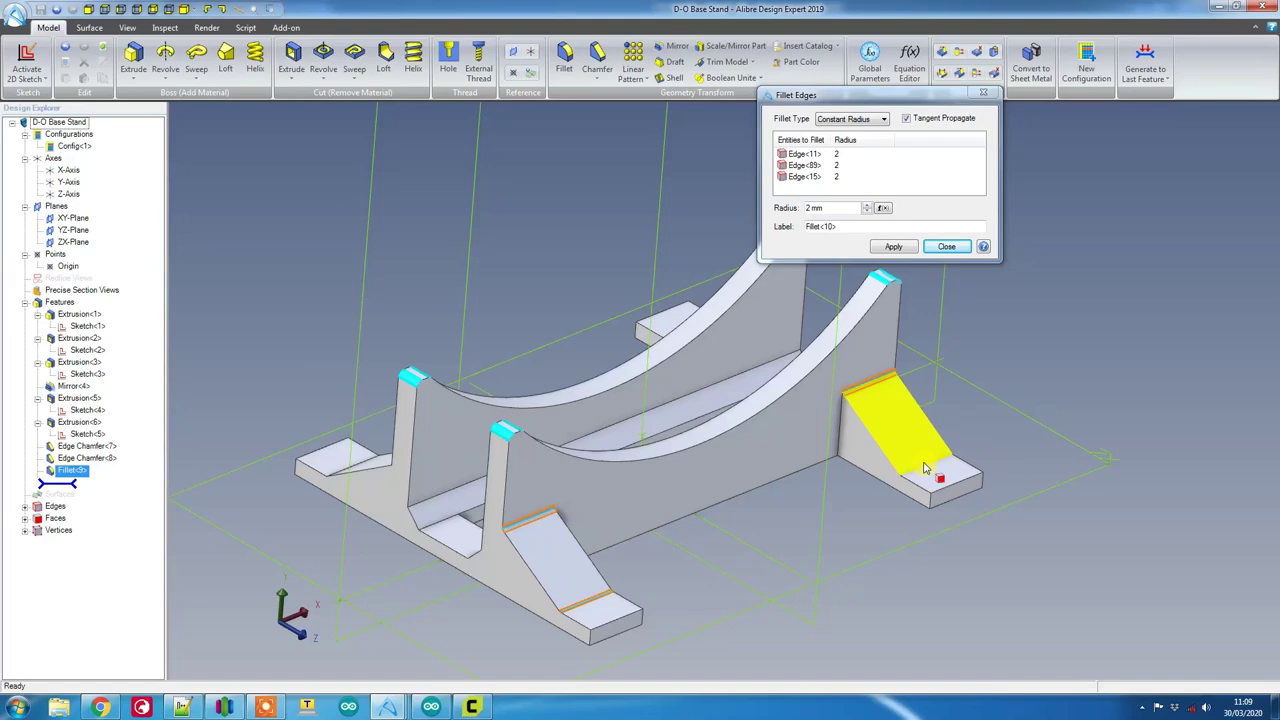
pyautogui.click(925, 469)
pyautogui.moveTo(925, 469); pyautogui.dragTo(518, 355, button='middle')
pyautogui.moveTo(630, 578); pyautogui.dragTo(881, 386, button='middle')
pyautogui.click(892, 246)
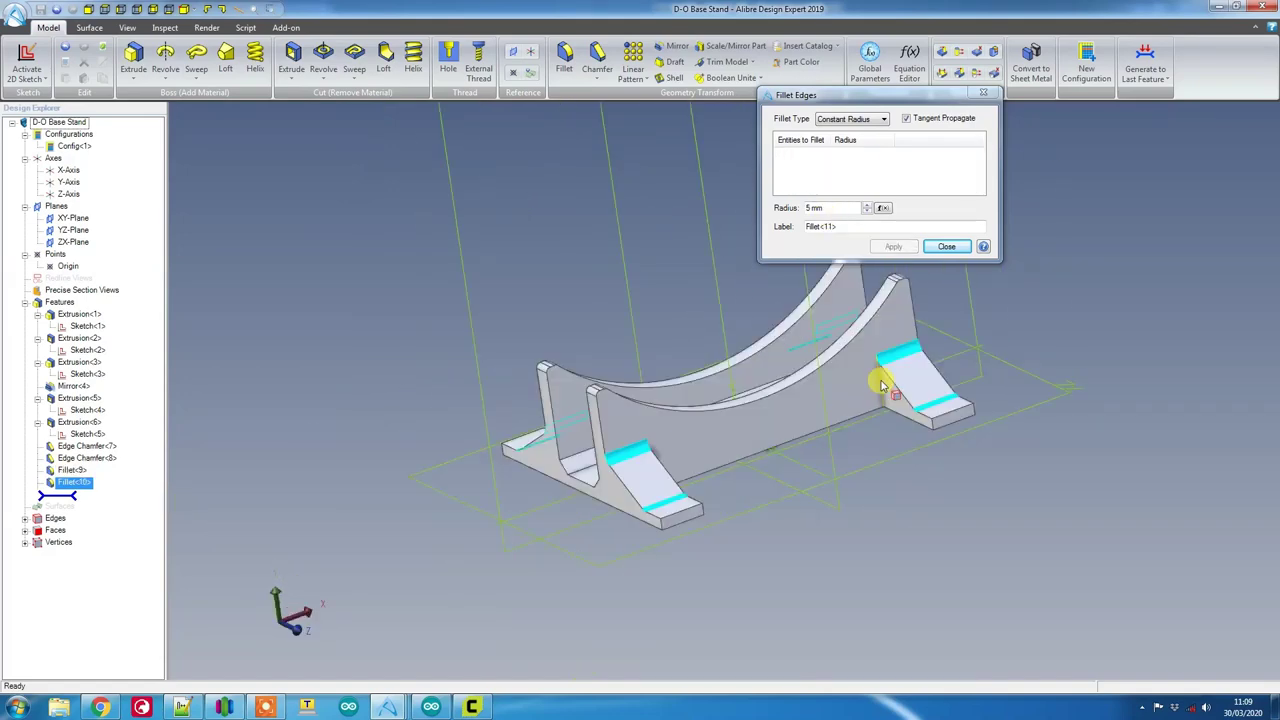
# Step: Fillet the vertical edges where the feet meet the outer side walls with a 5 mm radius
pyautogui.click(880, 385)
pyautogui.moveTo(880, 385); pyautogui.dragTo(693, 442, button='right')
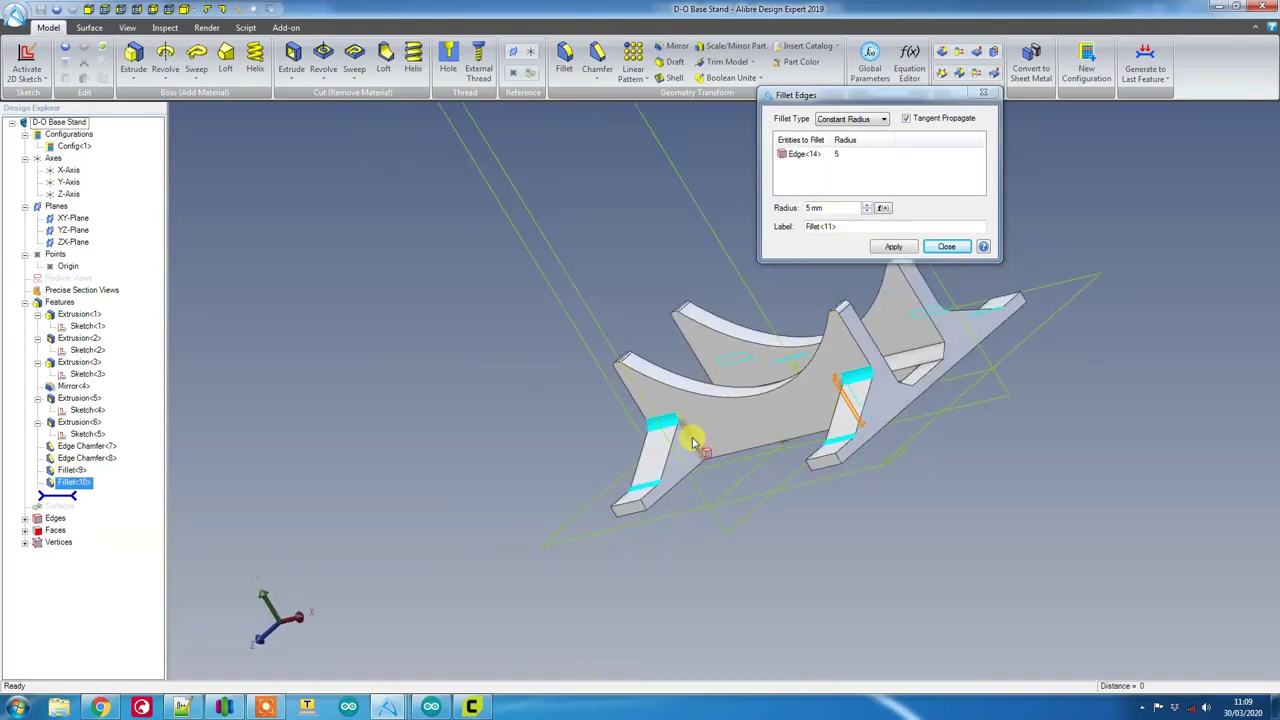
pyautogui.moveTo(815, 432); pyautogui.dragTo(594, 336, button='middle')
pyautogui.click(543, 385)
pyautogui.moveTo(543, 385); pyautogui.dragTo(623, 371, button='middle')
pyautogui.click(623, 371)
pyautogui.click(893, 246)
# Step: Fillet the short vertical corner edges at the tips of the feet with a 5 mm radius
pyautogui.moveTo(700, 380); pyautogui.dragTo(547, 400, button='middle')
pyautogui.scroll(3, 547, 400)
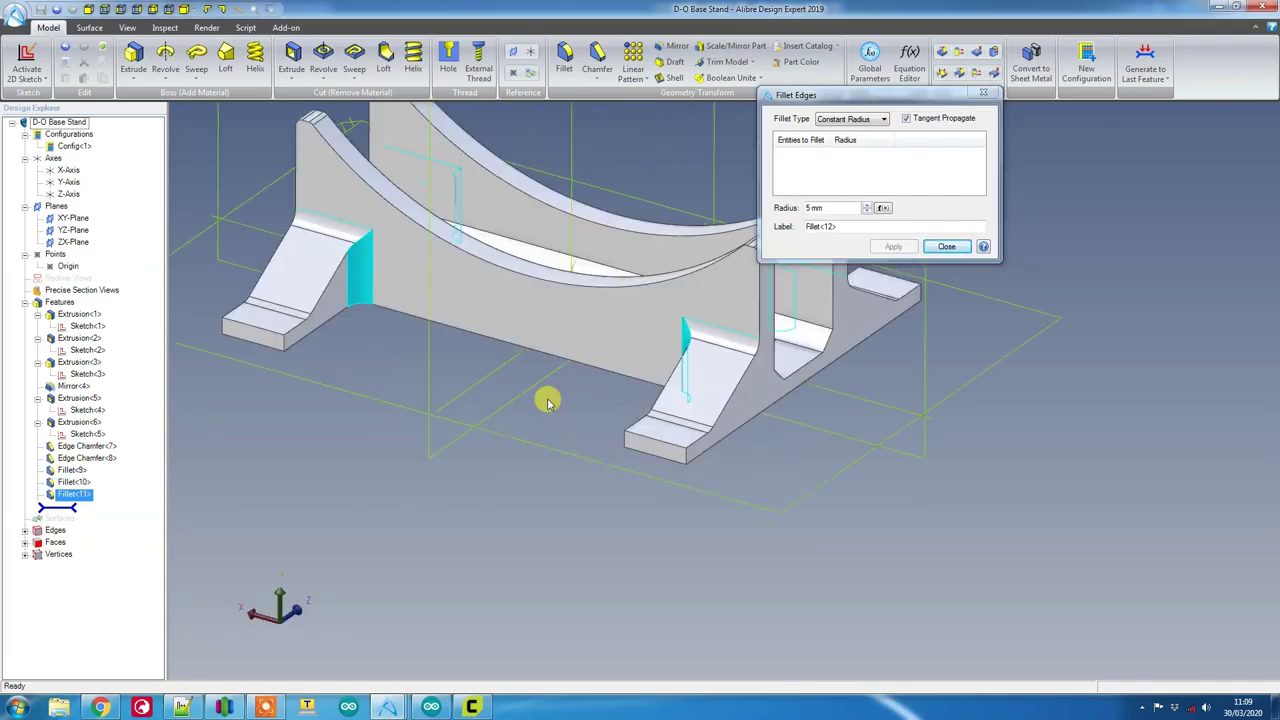
pyautogui.scroll(-2, 547, 403)
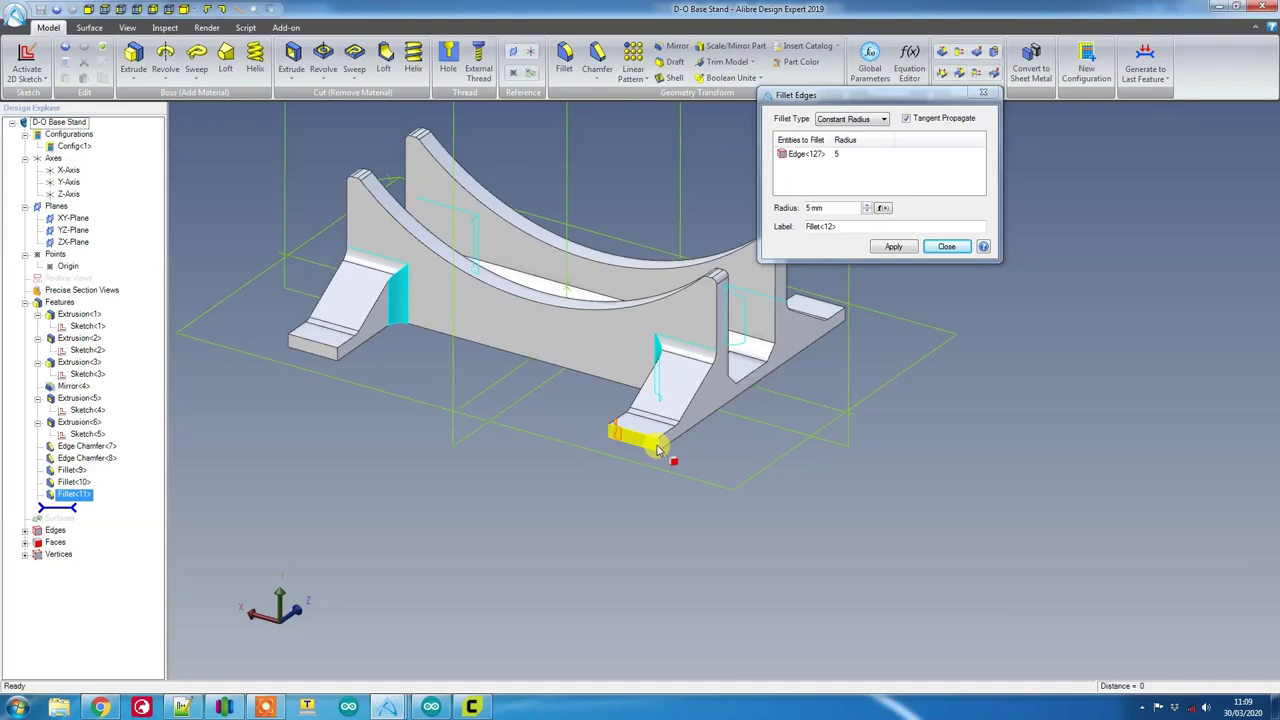
pyautogui.click(290, 343)
pyautogui.click(338, 354)
pyautogui.moveTo(586, 360); pyautogui.dragTo(480, 440, button='middle')
pyautogui.click(520, 484)
pyautogui.click(862, 434)
pyautogui.moveTo(862, 434); pyautogui.dragTo(935, 458, button='middle')
pyautogui.click(893, 246)
pyautogui.press('Escape')
# Step: Examine the rounded stand from several sides, both as a part and beneath the robot in the BottomMD assembly
pyautogui.moveTo(935, 457); pyautogui.dragTo(743, 420, button='right')
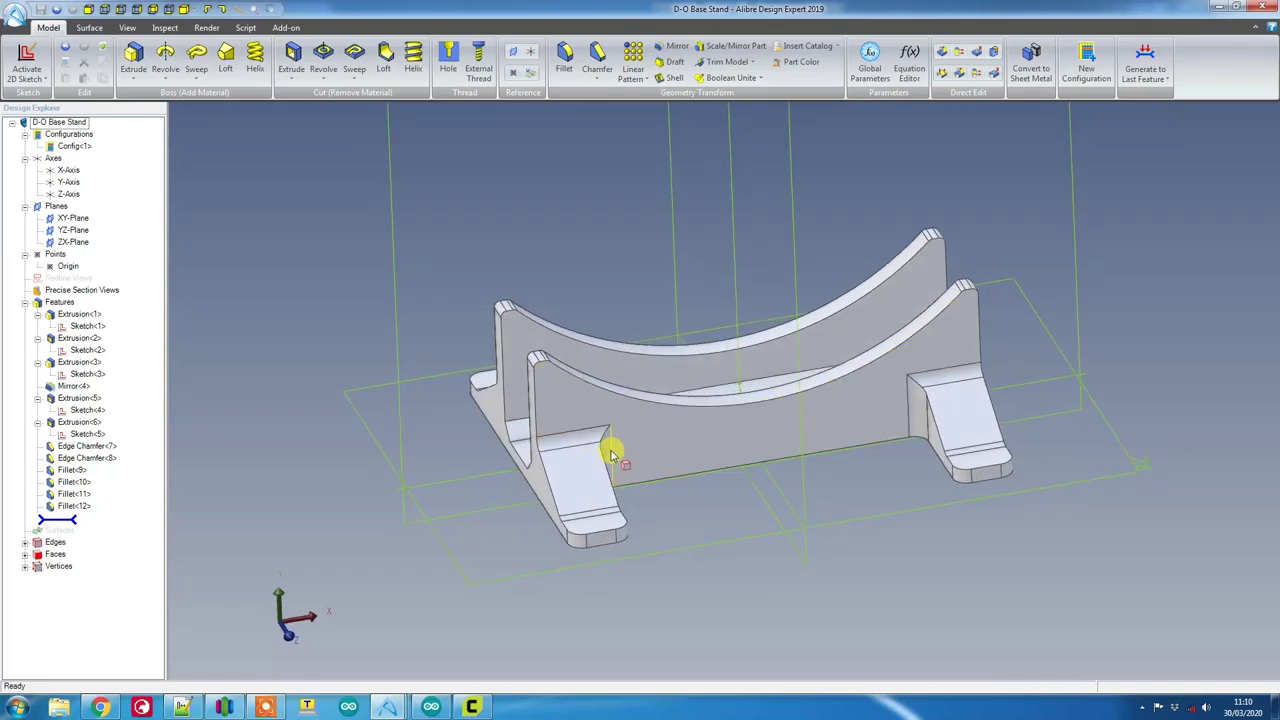
pyautogui.moveTo(866, 423); pyautogui.dragTo(815, 408, button='right')
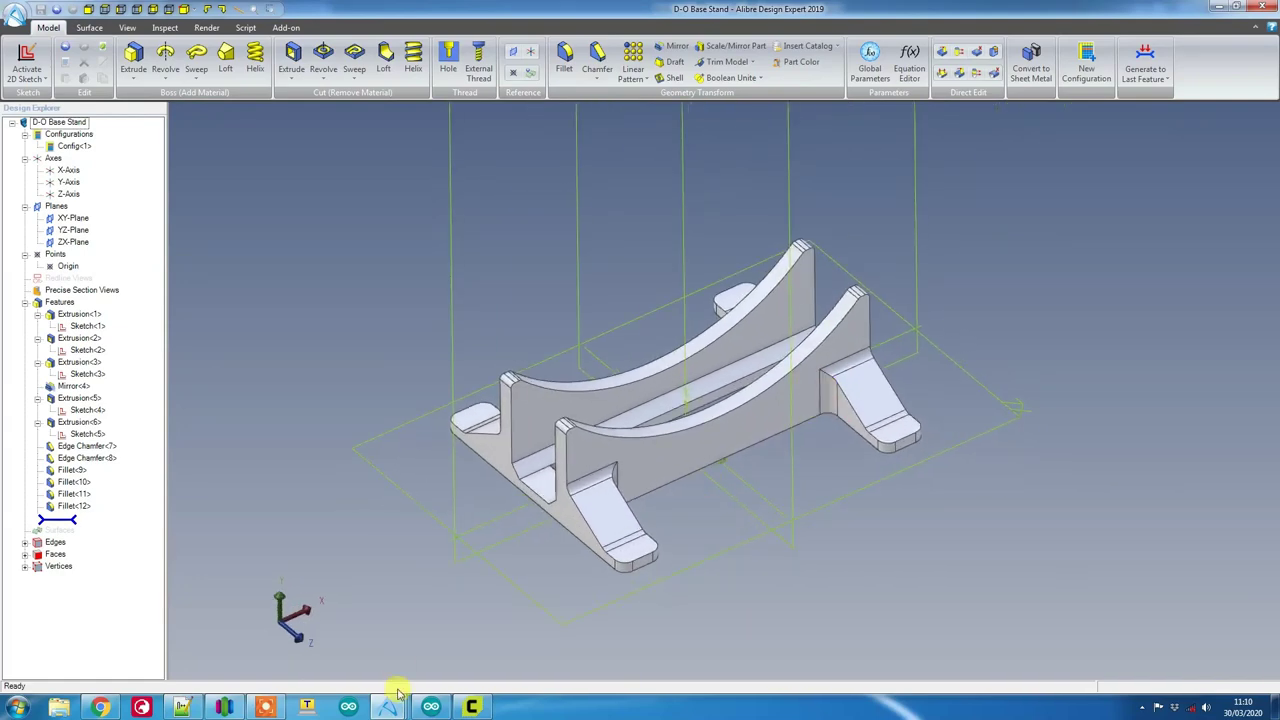
pyautogui.moveTo(393, 708)
pyautogui.click(420, 662)
pyautogui.scroll(3, 815, 430)
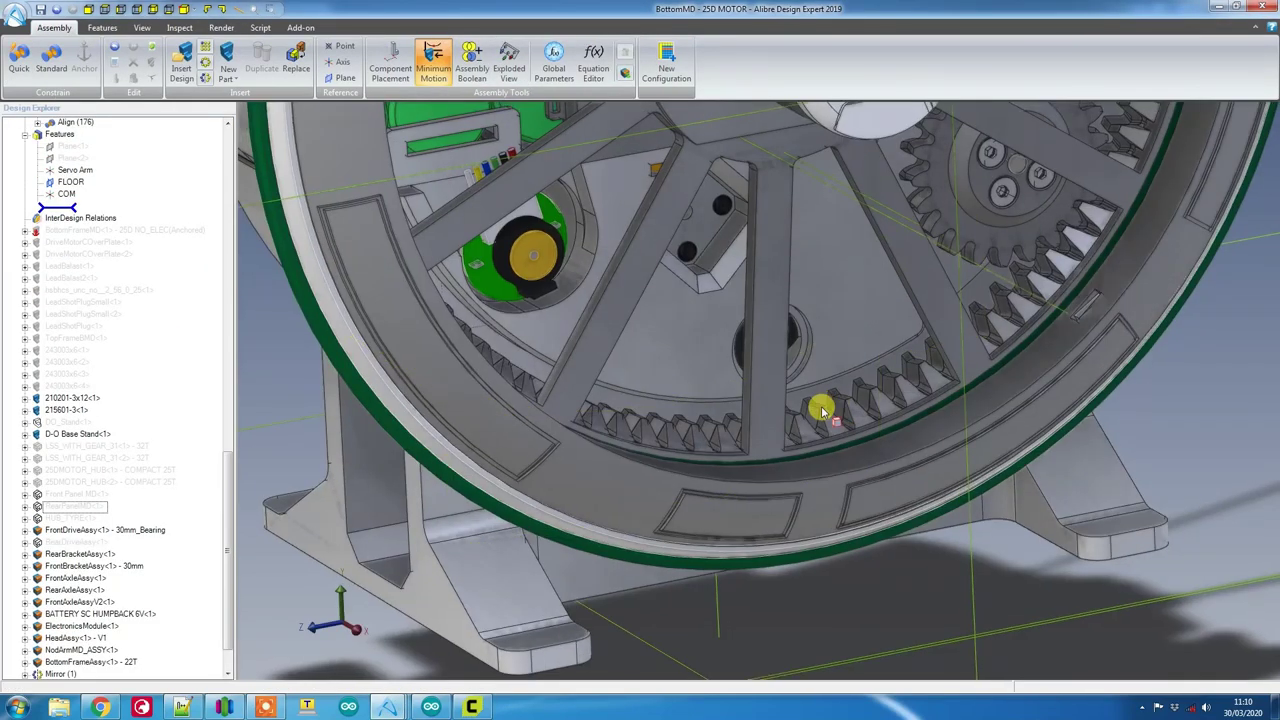
pyautogui.scroll(-5, 820, 411)
pyautogui.moveTo(837, 429); pyautogui.dragTo(727, 437, button='middle')
pyautogui.scroll(-3, 727, 437)
pyautogui.scroll(6, 712, 605)
pyautogui.scroll(-3, 712, 597)
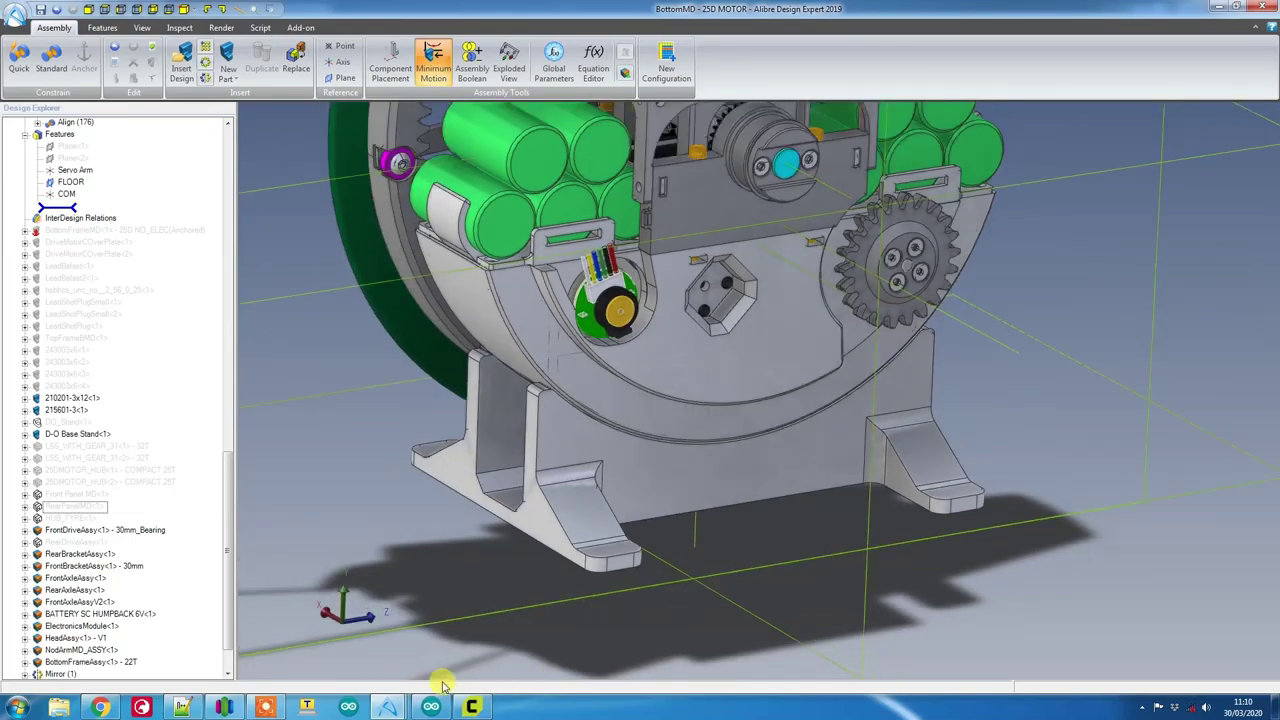
# Step: Return to the stand part and export it as the STL file D-O Base Stand.stl, in millimeters and binary format
pyautogui.moveTo(395, 707)
pyautogui.click(535, 635)
pyautogui.click(15, 15)
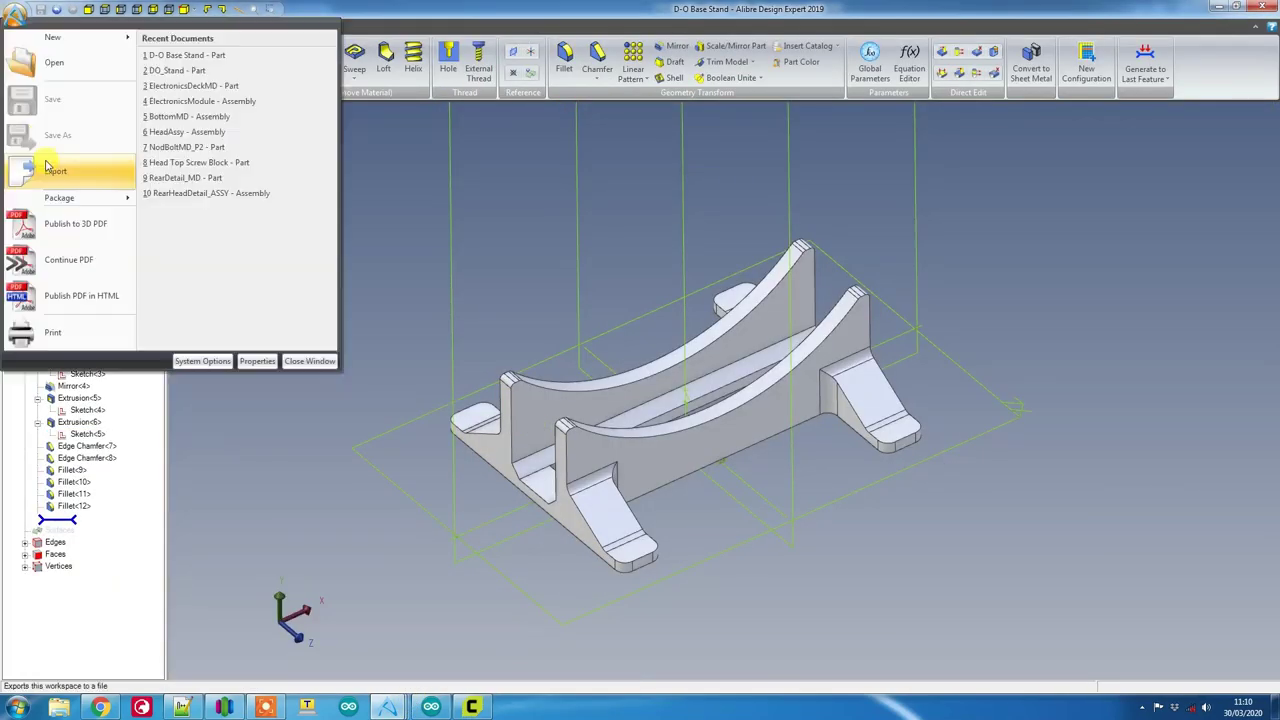
pyautogui.click(46, 172)
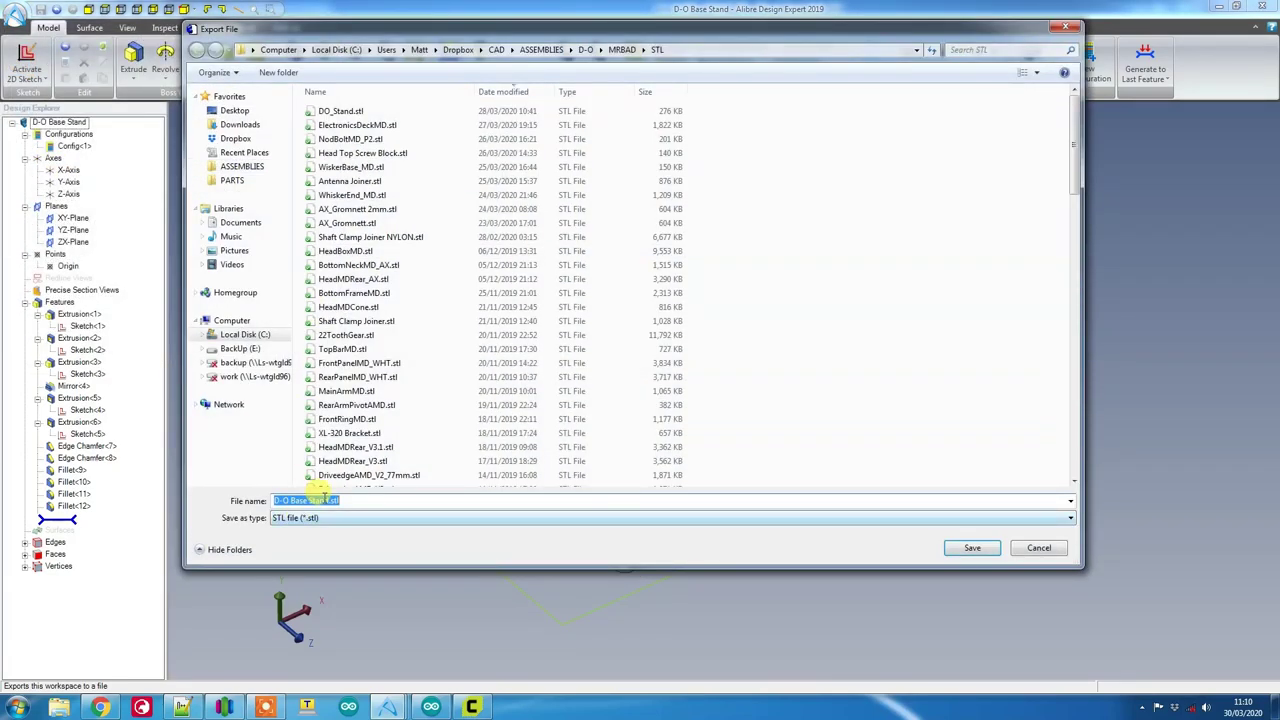
pyautogui.click(970, 547)
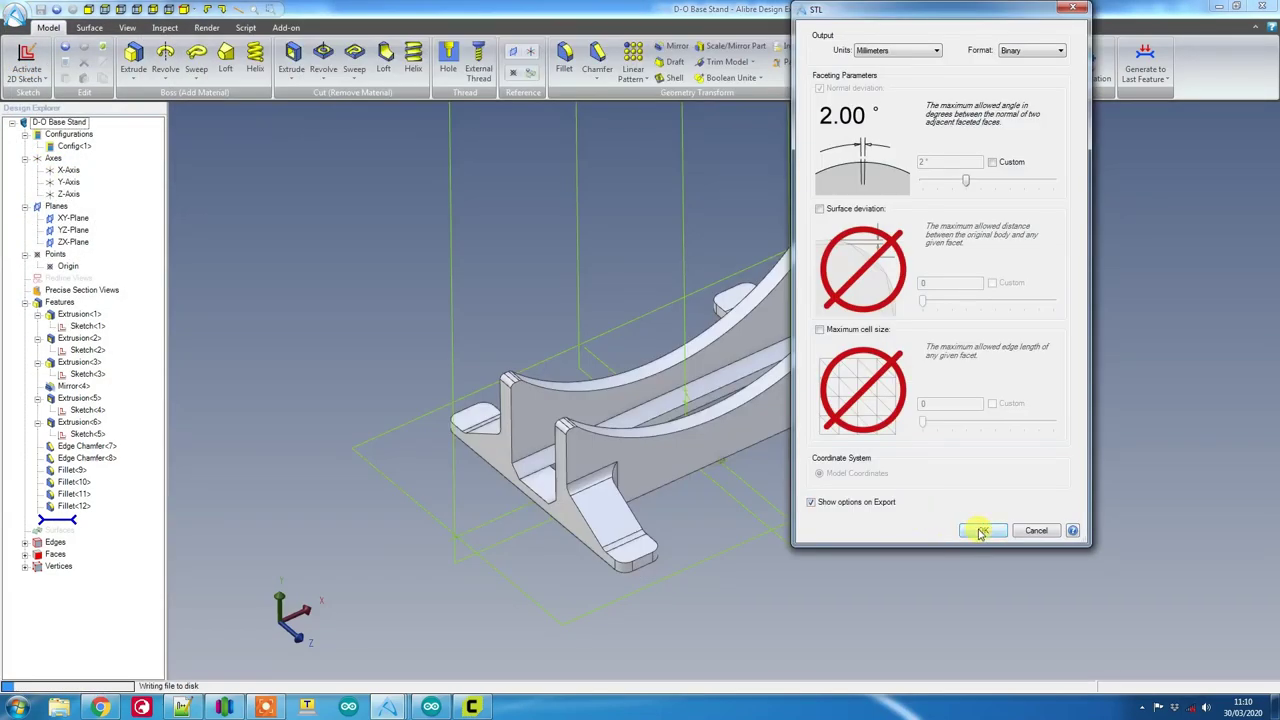
pyautogui.click(981, 531)
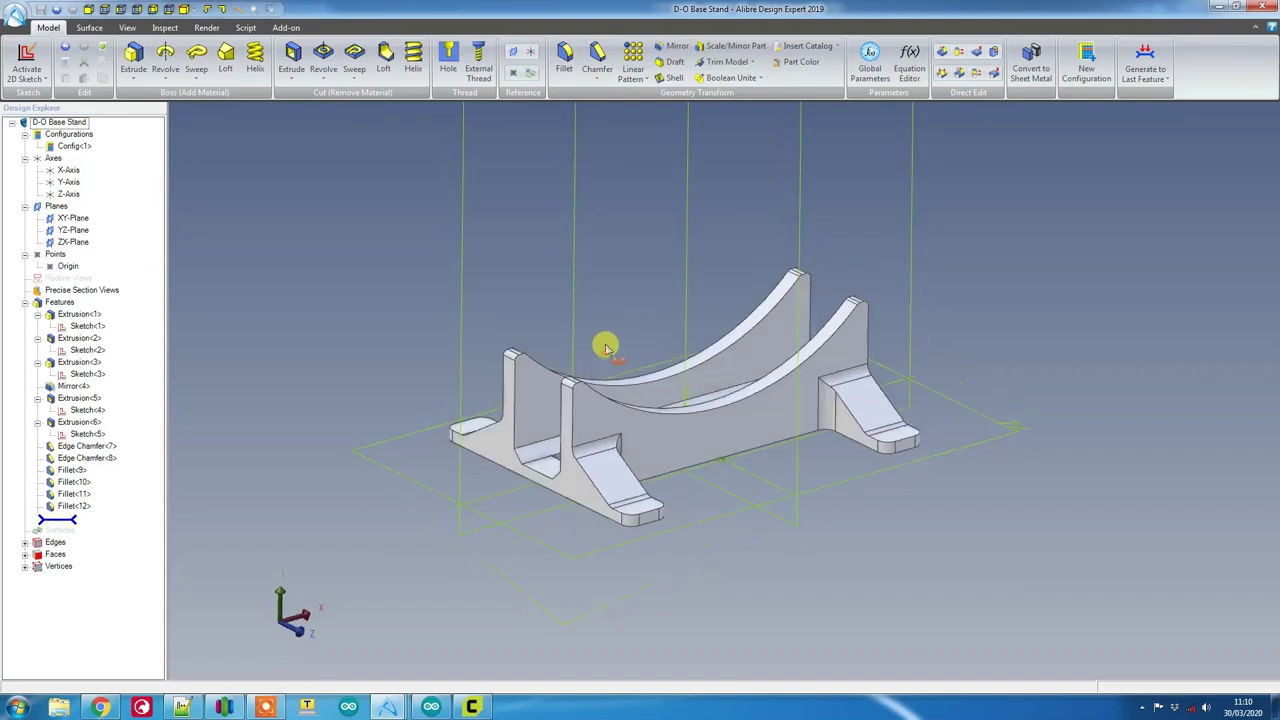
# Step: Switch to Cura LulzBot Edition and load the D-O Base Stand STL model onto the build plate
pyautogui.click(471, 707)
pyautogui.moveTo(623, 437); pyautogui.dragTo(658, 518, button='middle')
pyautogui.scroll(-7, 726, 566)
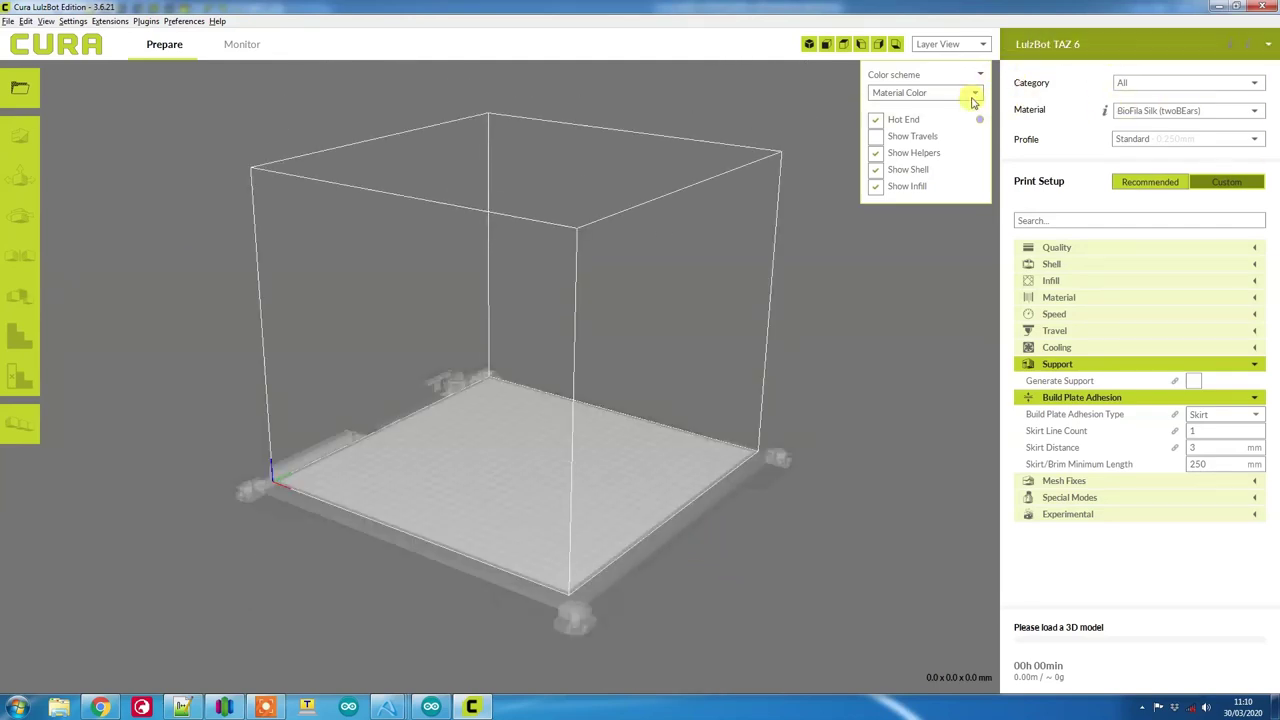
pyautogui.moveTo(474, 493); pyautogui.dragTo(540, 517, button='right')
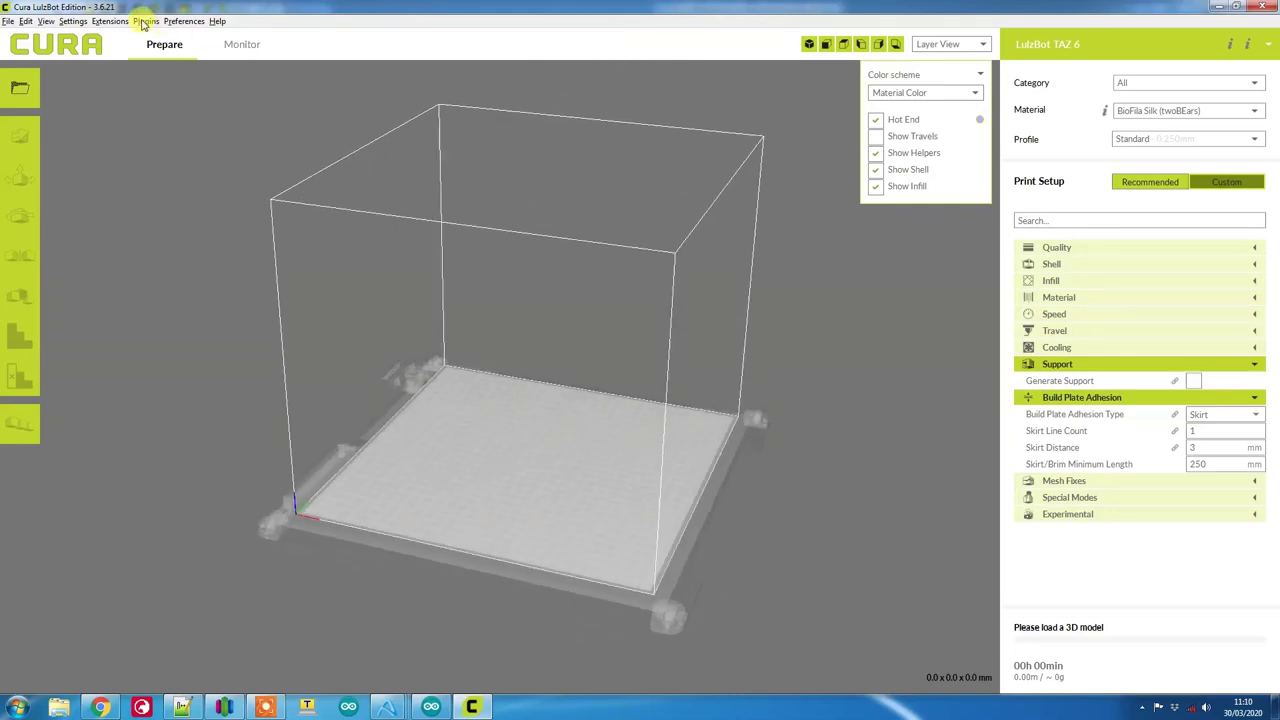
pyautogui.click(20, 88)
pyautogui.click(152, 107)
pyautogui.doubleClick(152, 110)
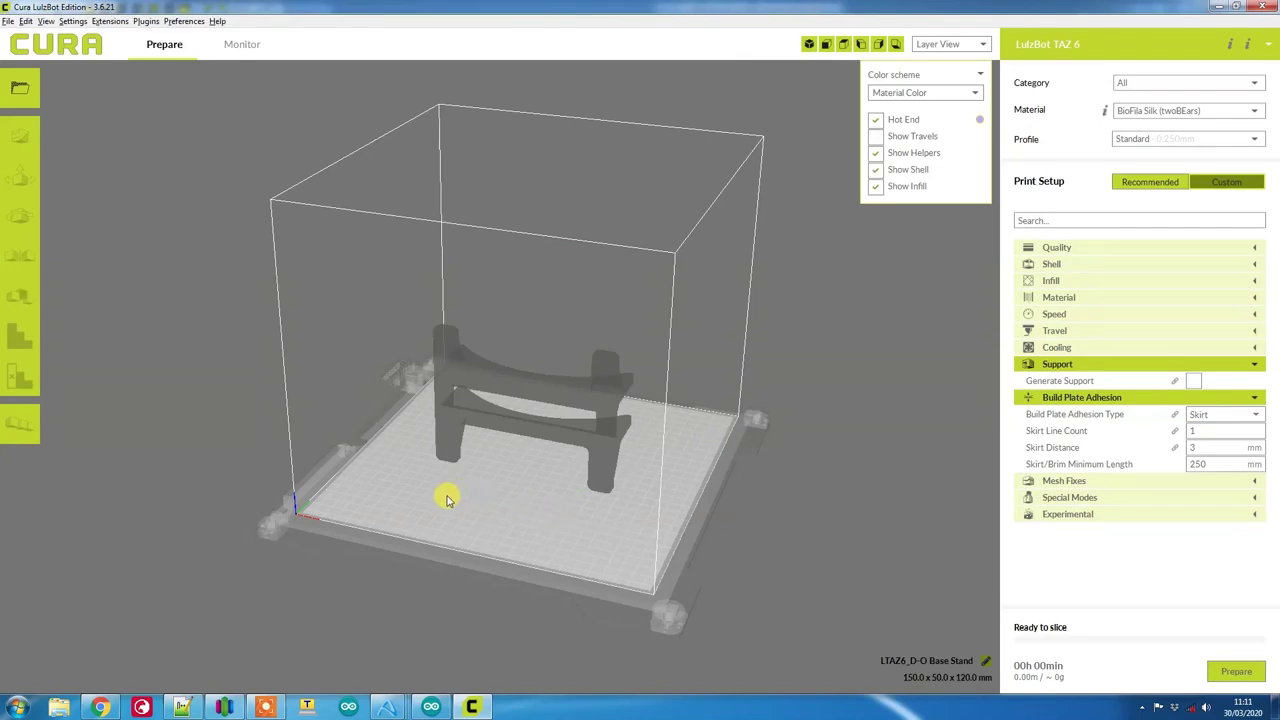
# Step: Rotate the stand a quarter turn about the X axis so its feet lie flat on the build plate
pyautogui.click(447, 455)
pyautogui.click(20, 216)
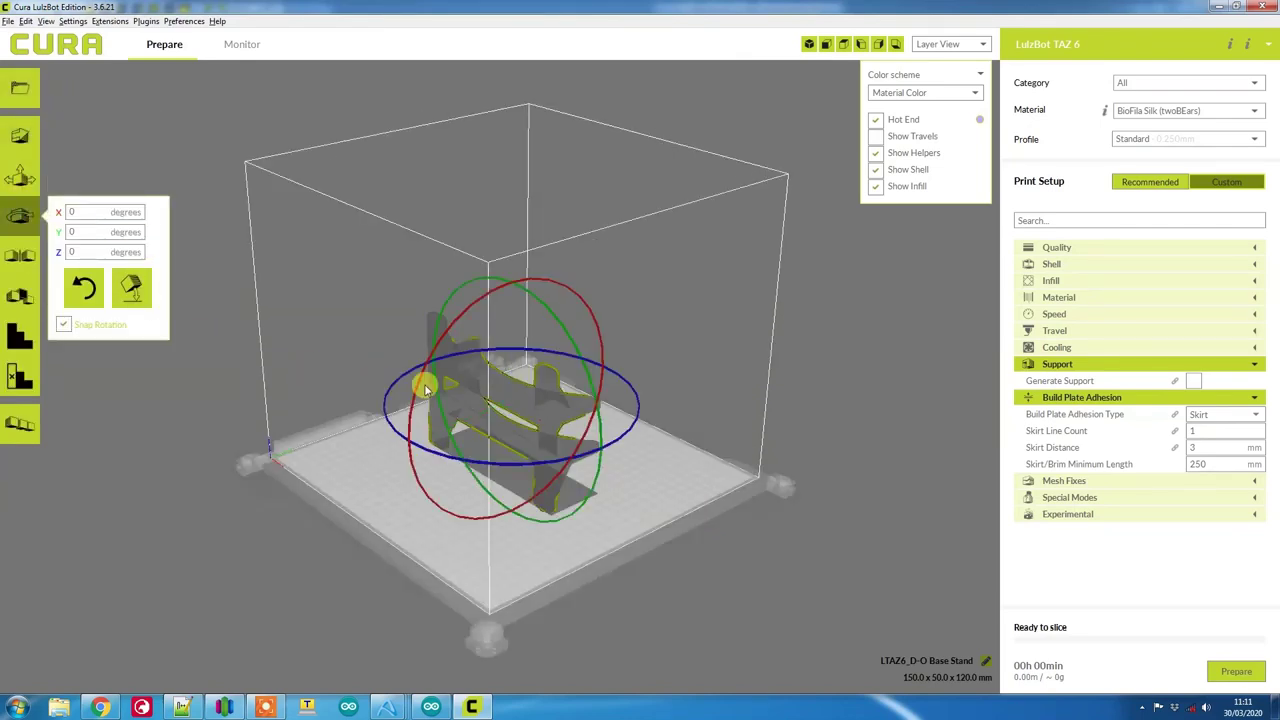
pyautogui.moveTo(574, 292); pyautogui.dragTo(435, 387)
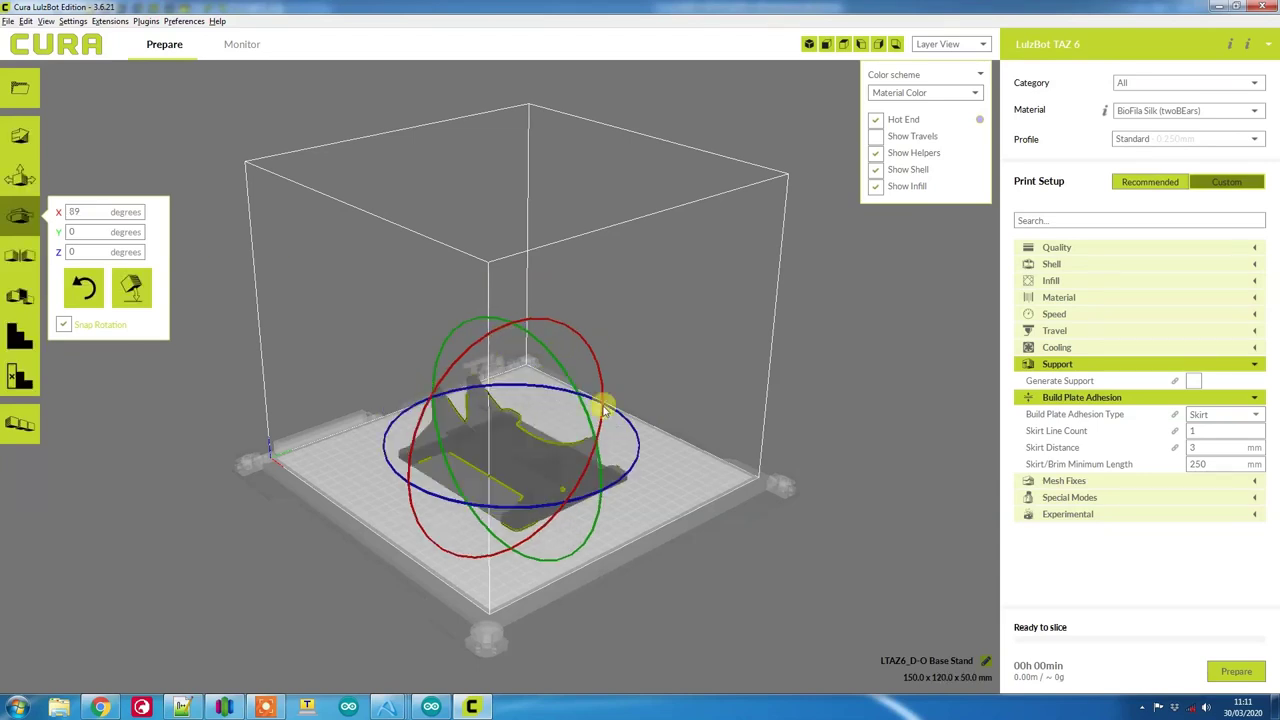
pyautogui.click(712, 402)
pyautogui.scroll(5, 564, 568)
pyautogui.scroll(-3, 567, 558)
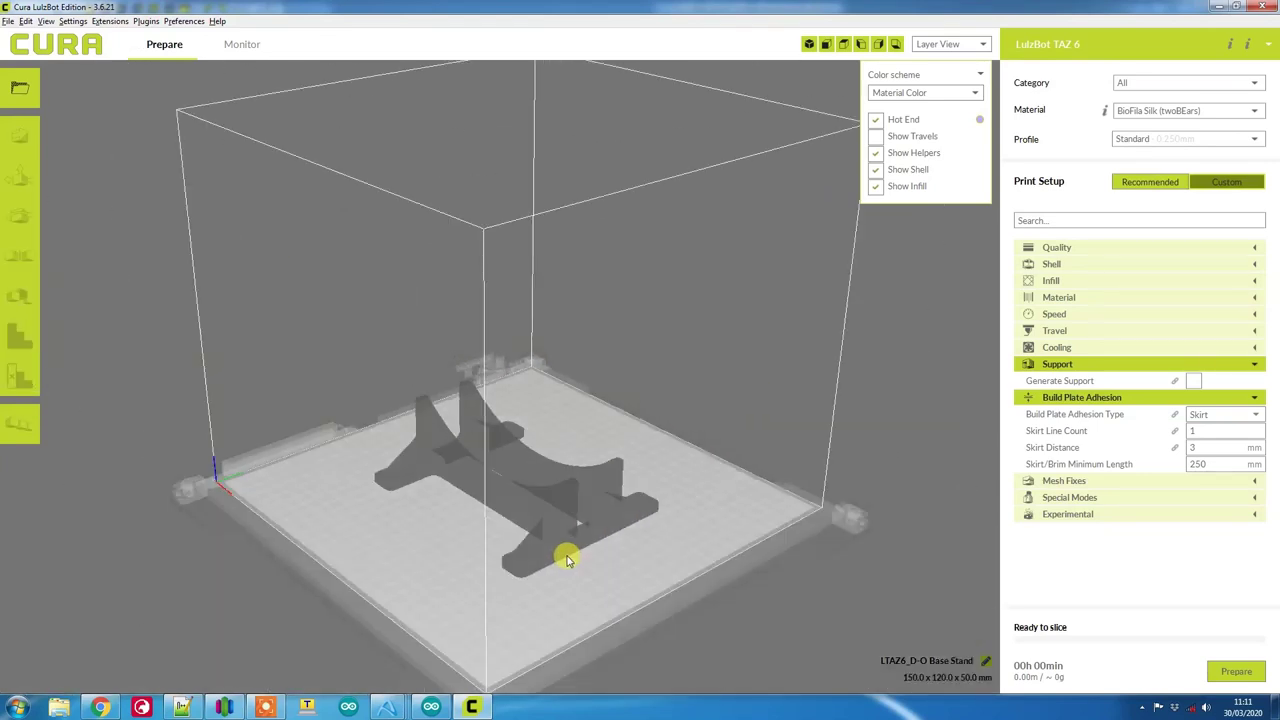
# Step: Set the print material to PolyLite PLA (Polymaker) and use the Recommended print setup
pyautogui.click(1187, 110)
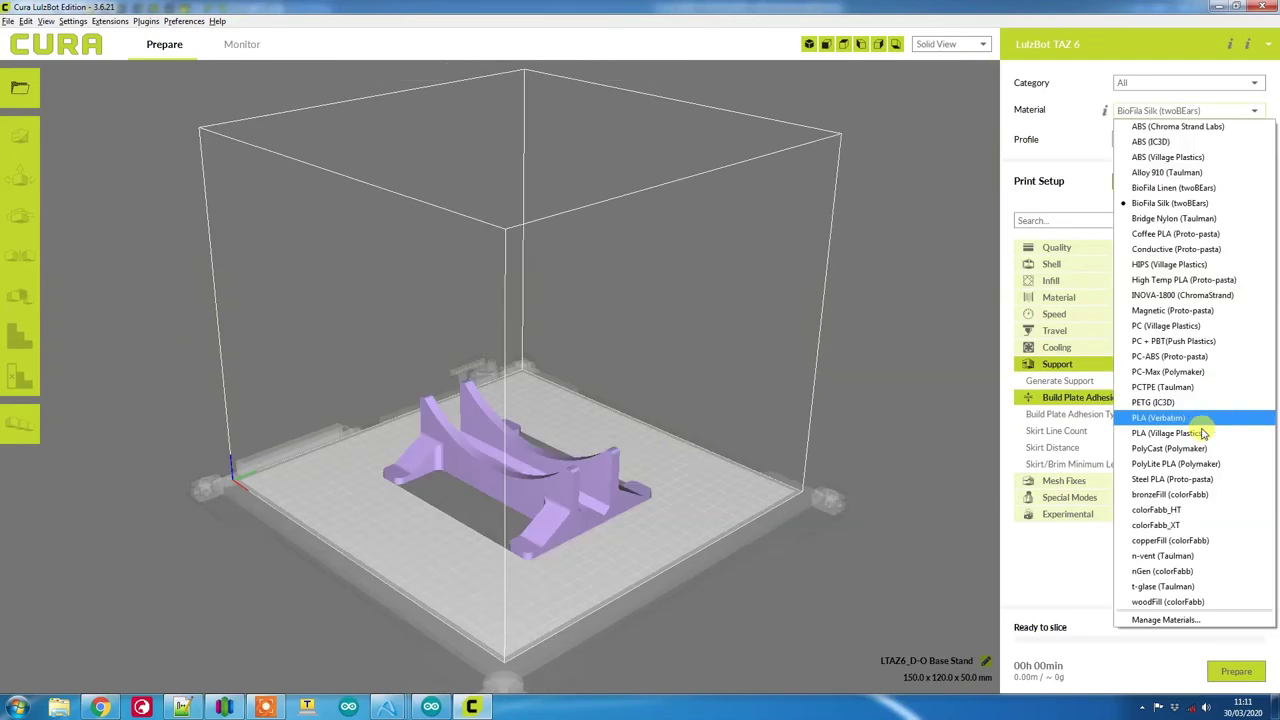
pyautogui.click(1160, 464)
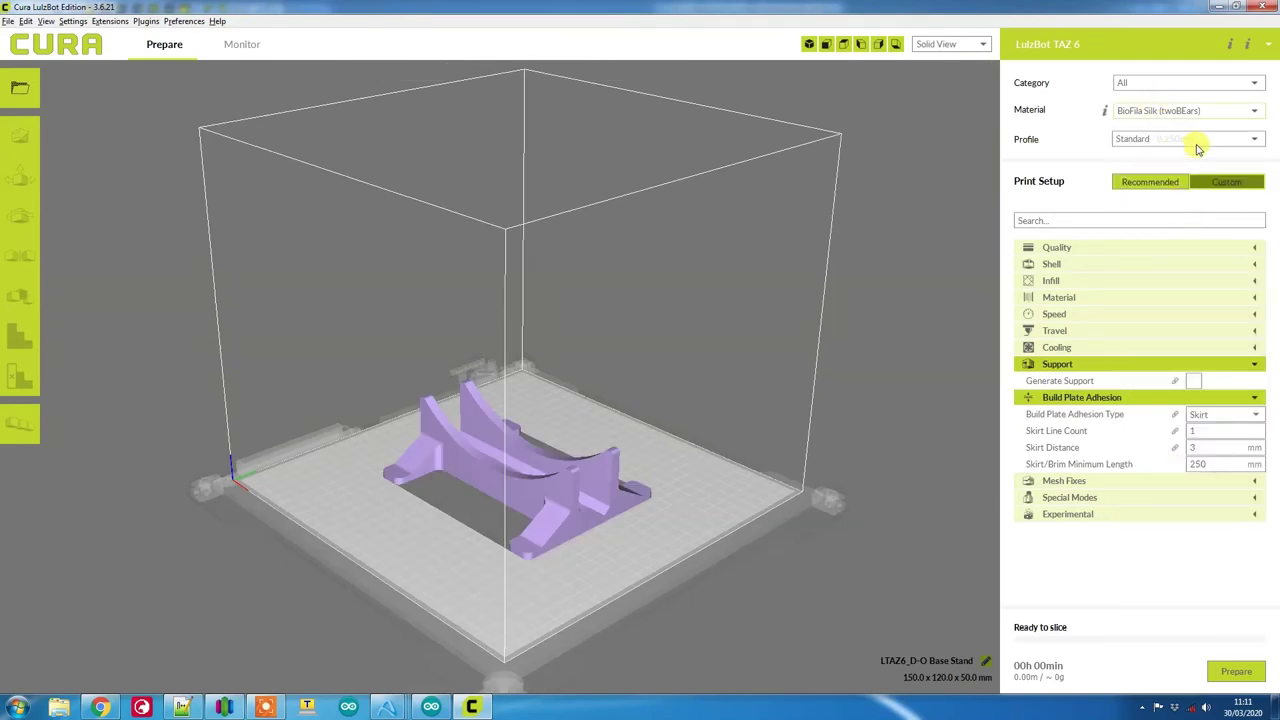
pyautogui.click(1160, 181)
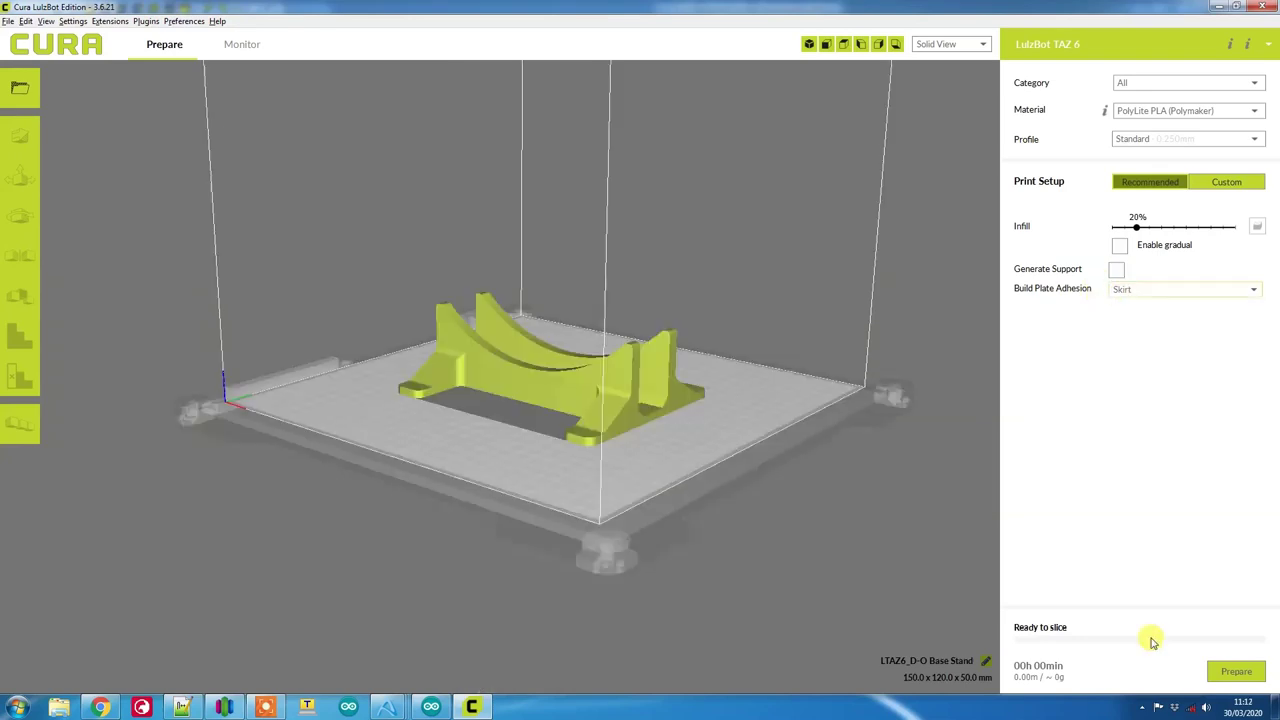
# Step: Slice the stand with the Standard profile and inspect the result in Layer View
pyautogui.click(1215, 671)
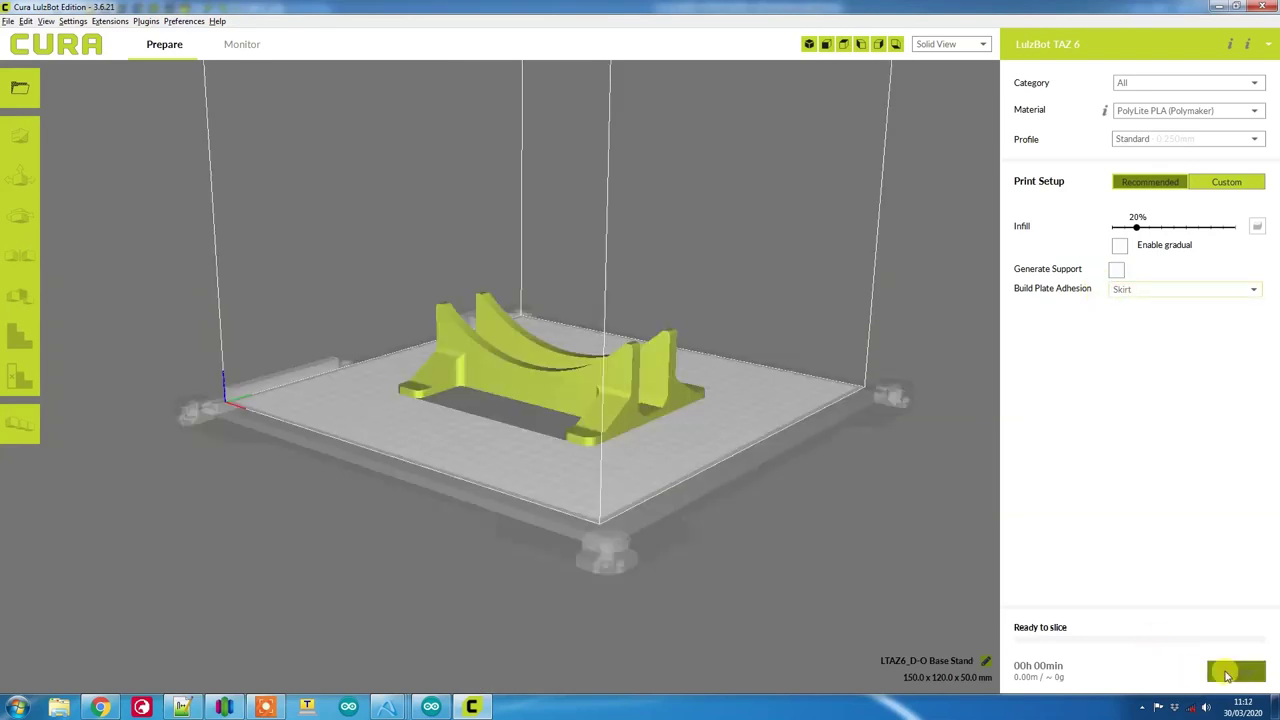
pyautogui.click(972, 46)
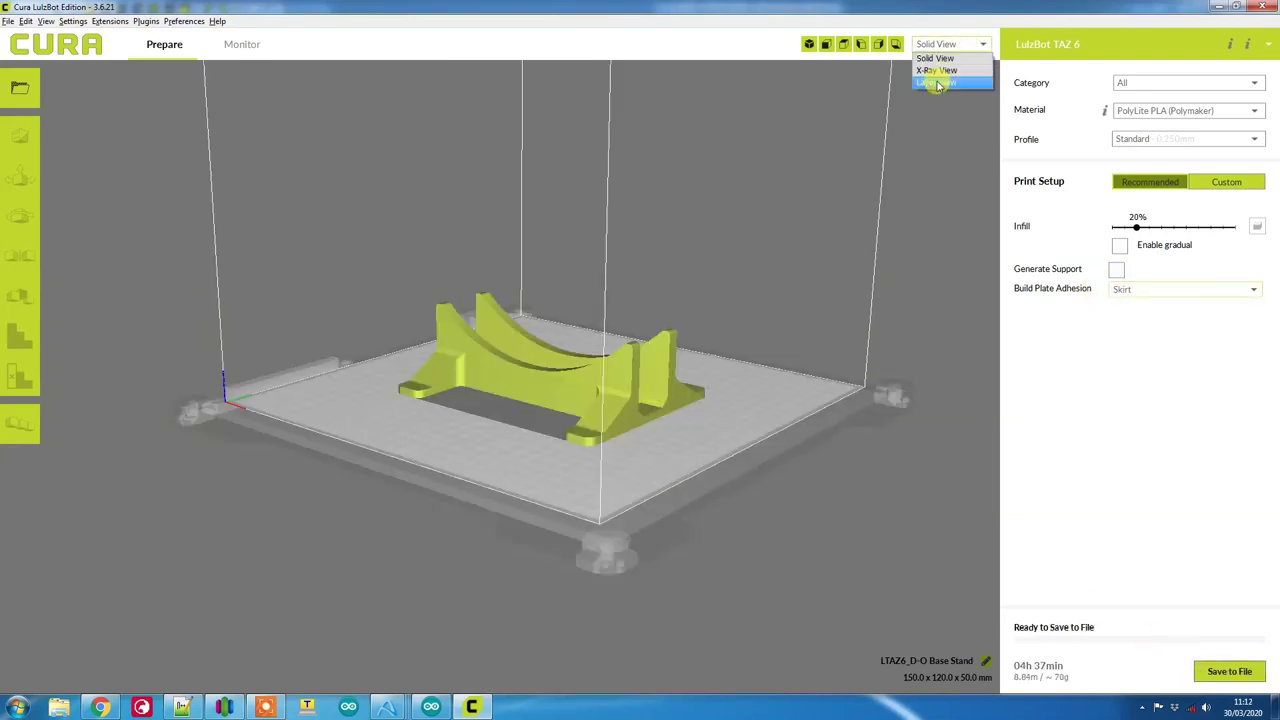
pyautogui.click(938, 84)
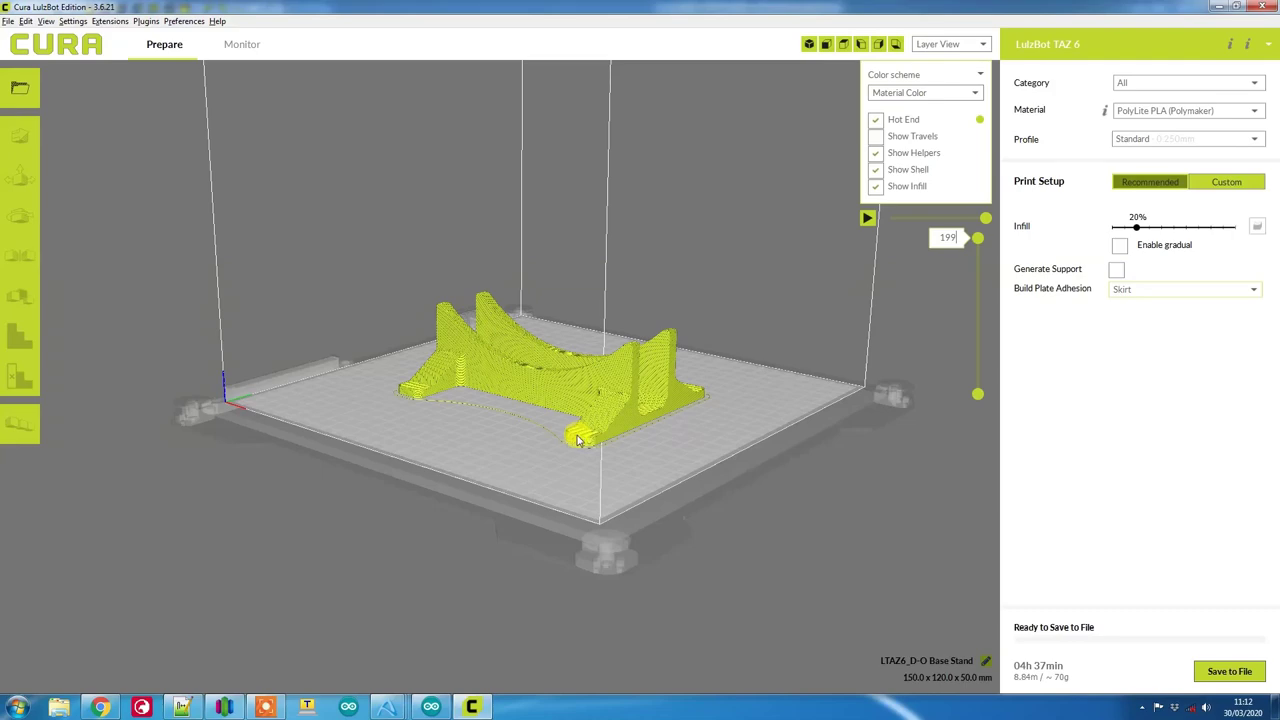
pyautogui.rightClick(455, 539)
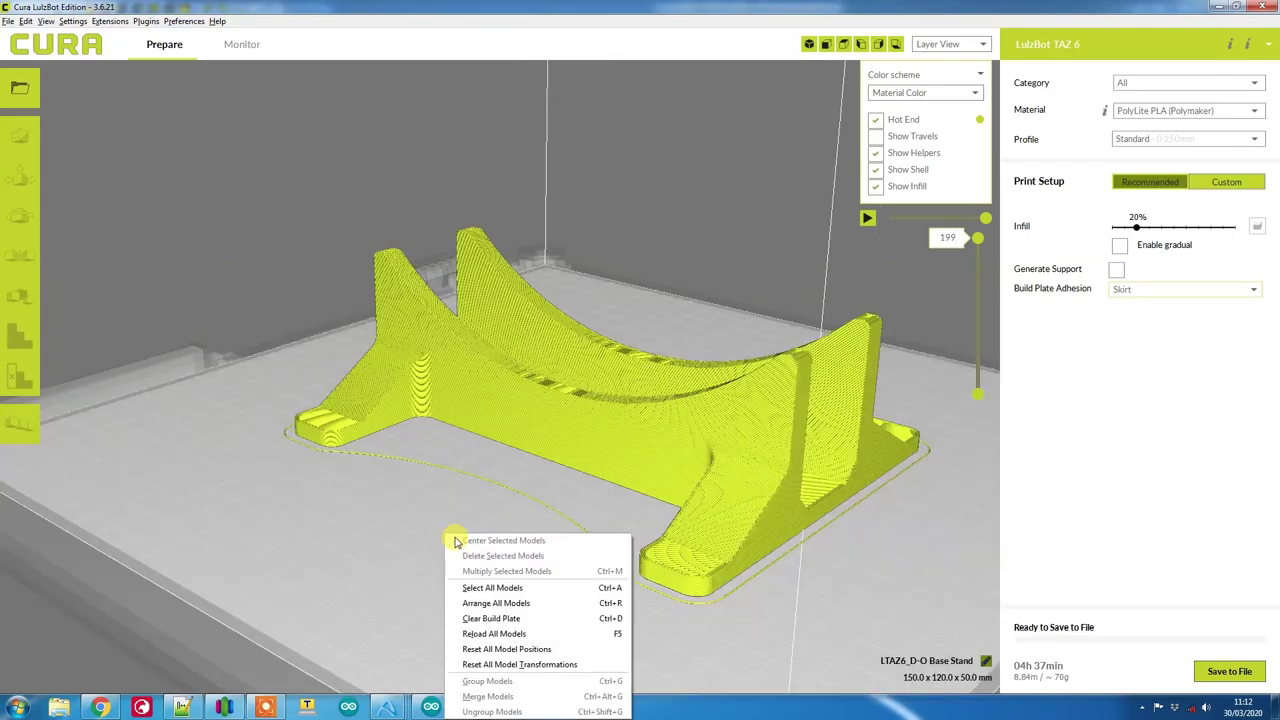
pyautogui.click(487, 467)
pyautogui.moveTo(488, 467); pyautogui.dragTo(413, 493, button='right')
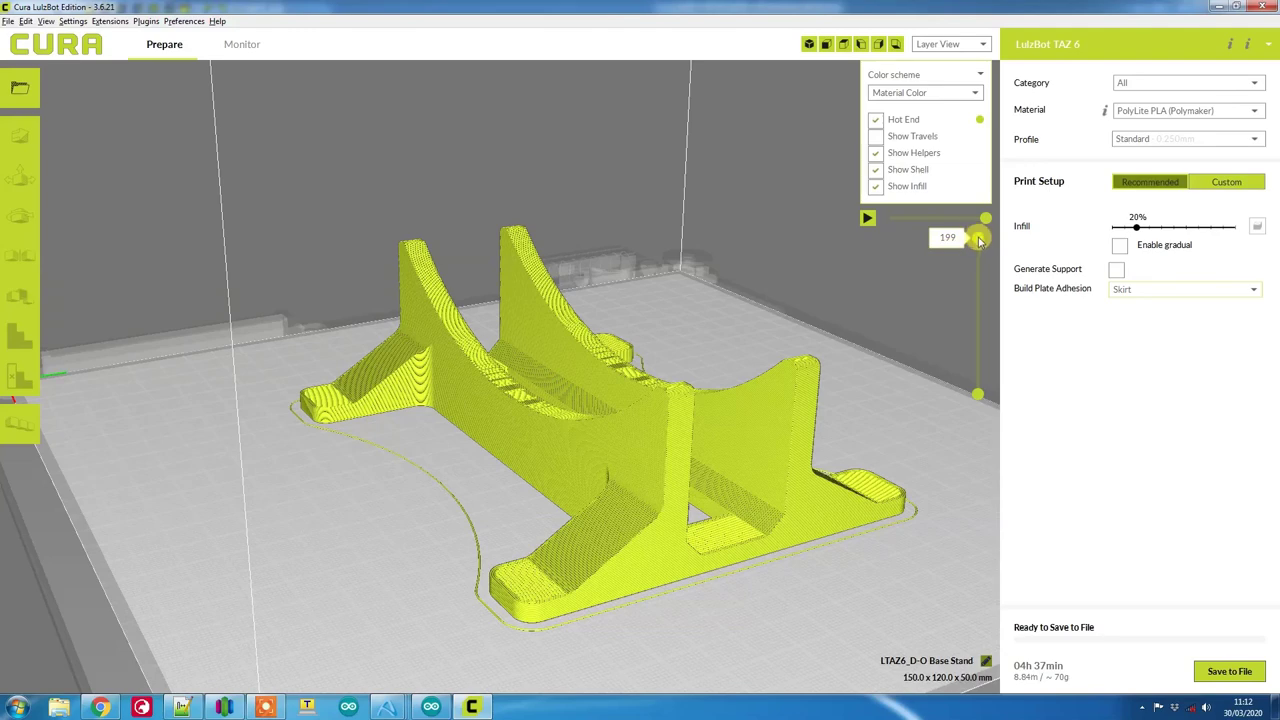
pyautogui.moveTo(980, 241)
pyautogui.mouseDown()
pyautogui.moveTo(980, 398)
pyautogui.moveTo(988, 241)
pyautogui.moveTo(977, 388)
pyautogui.moveTo(976, 291)
pyautogui.moveTo(993, 233)
pyautogui.mouseUp()
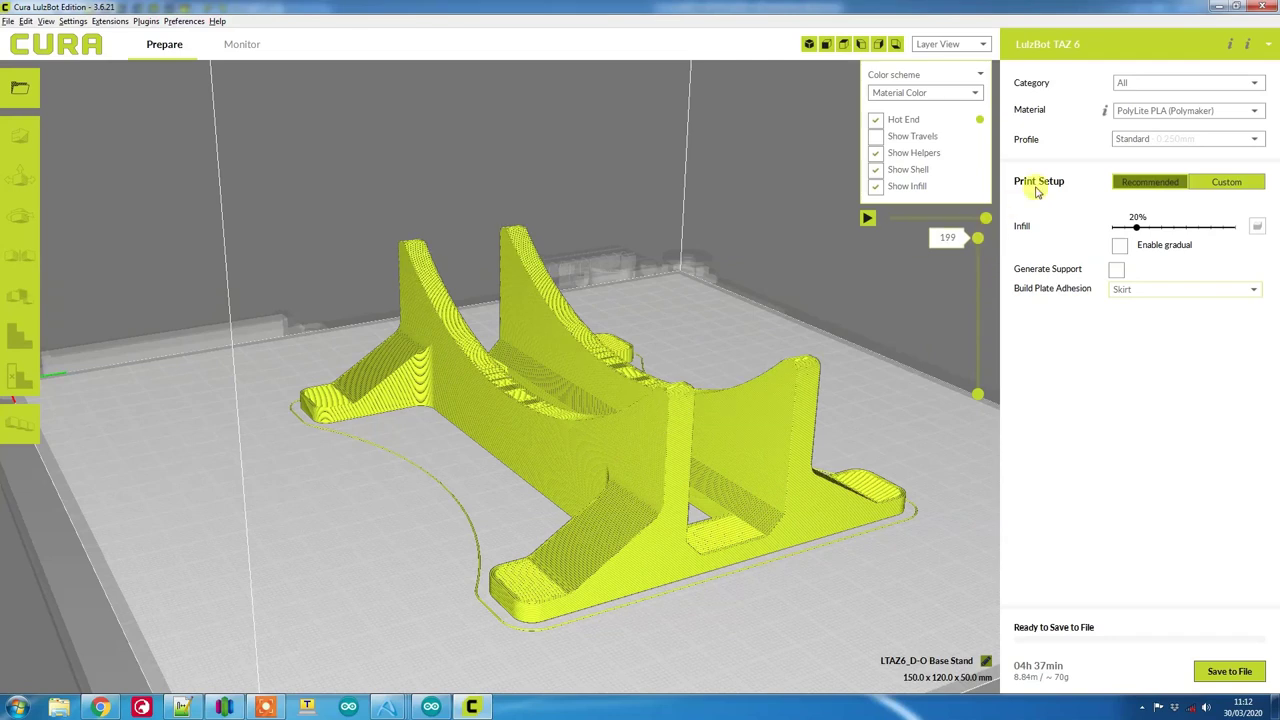
# Step: Change the print profile to High Speed - 0.38mm and slice the stand again
pyautogui.click(1187, 142)
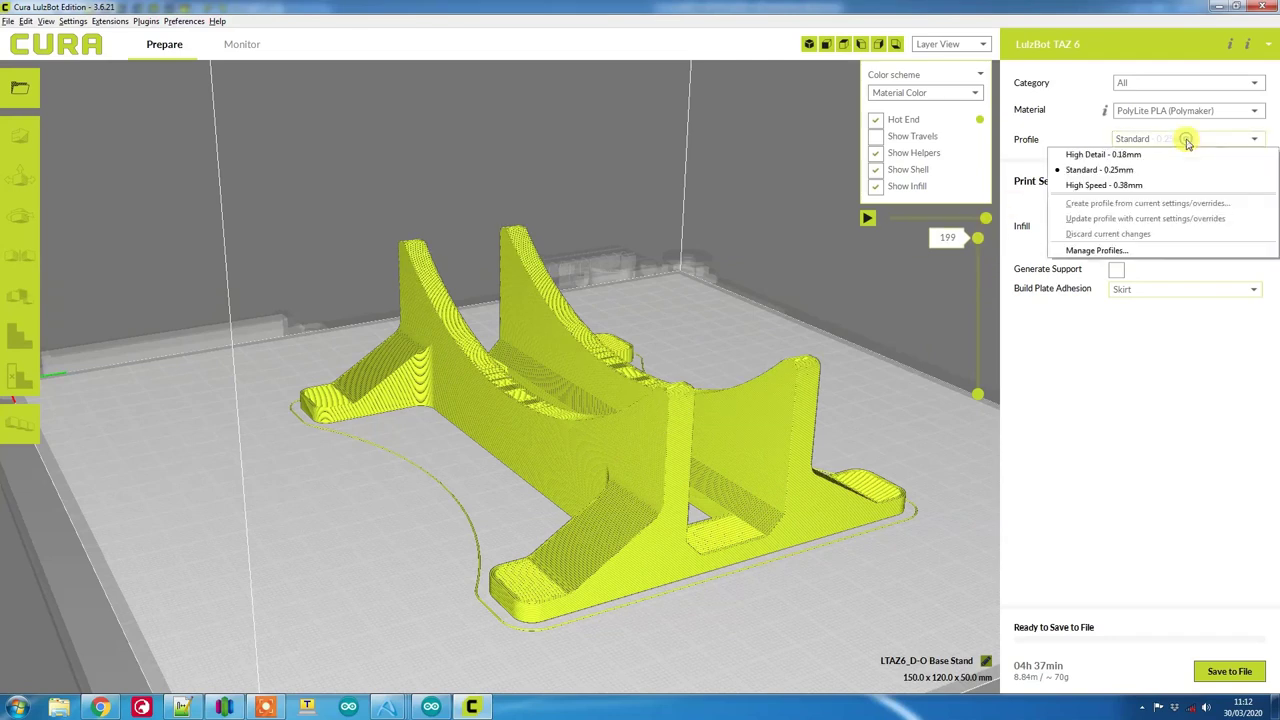
pyautogui.click(1130, 187)
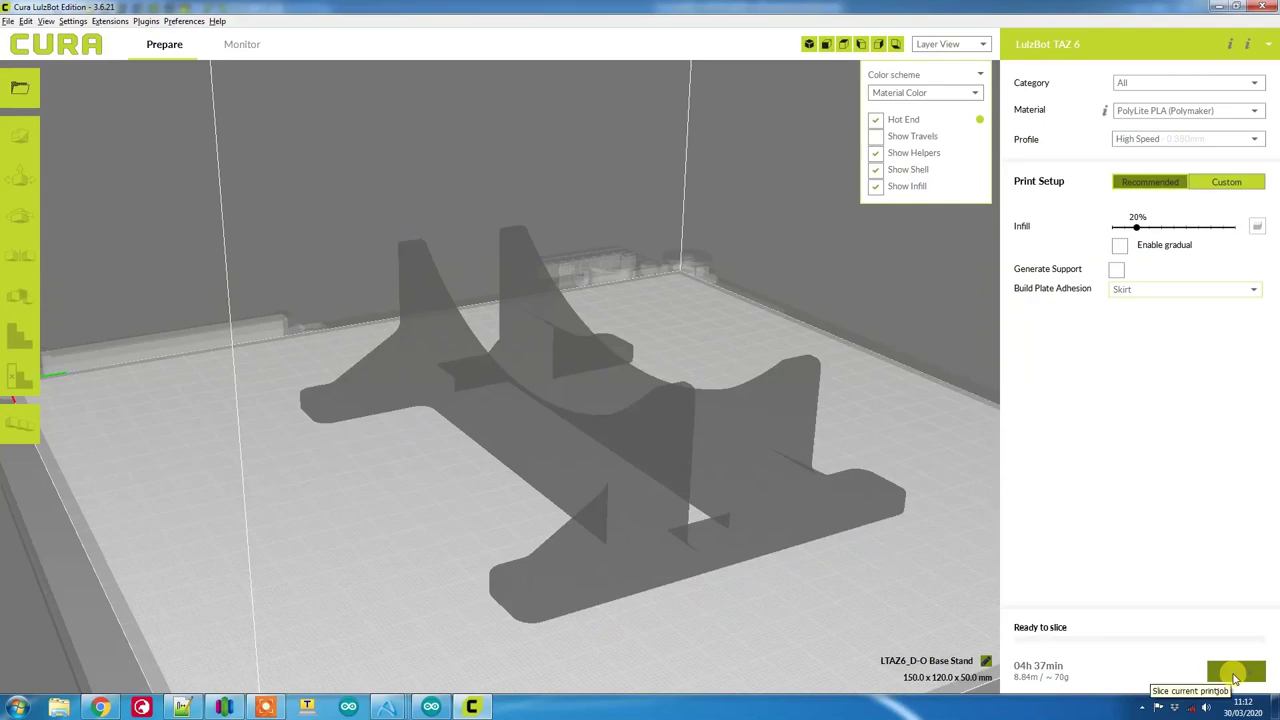
pyautogui.click(1236, 678)
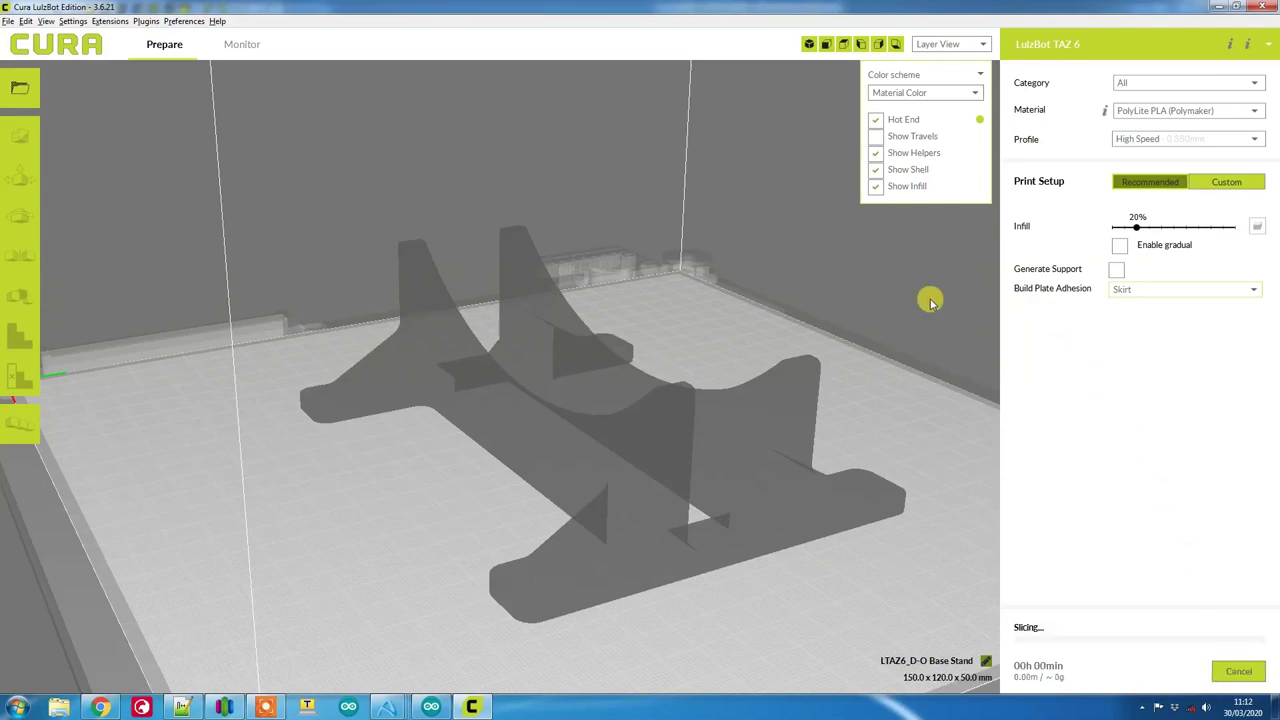
# Step: Examine the stand's printed layers up close, lowering the layer preview to layer 98 to inspect the infill
pyautogui.scroll(10, 509, 470)
pyautogui.scroll(2, 489, 352)
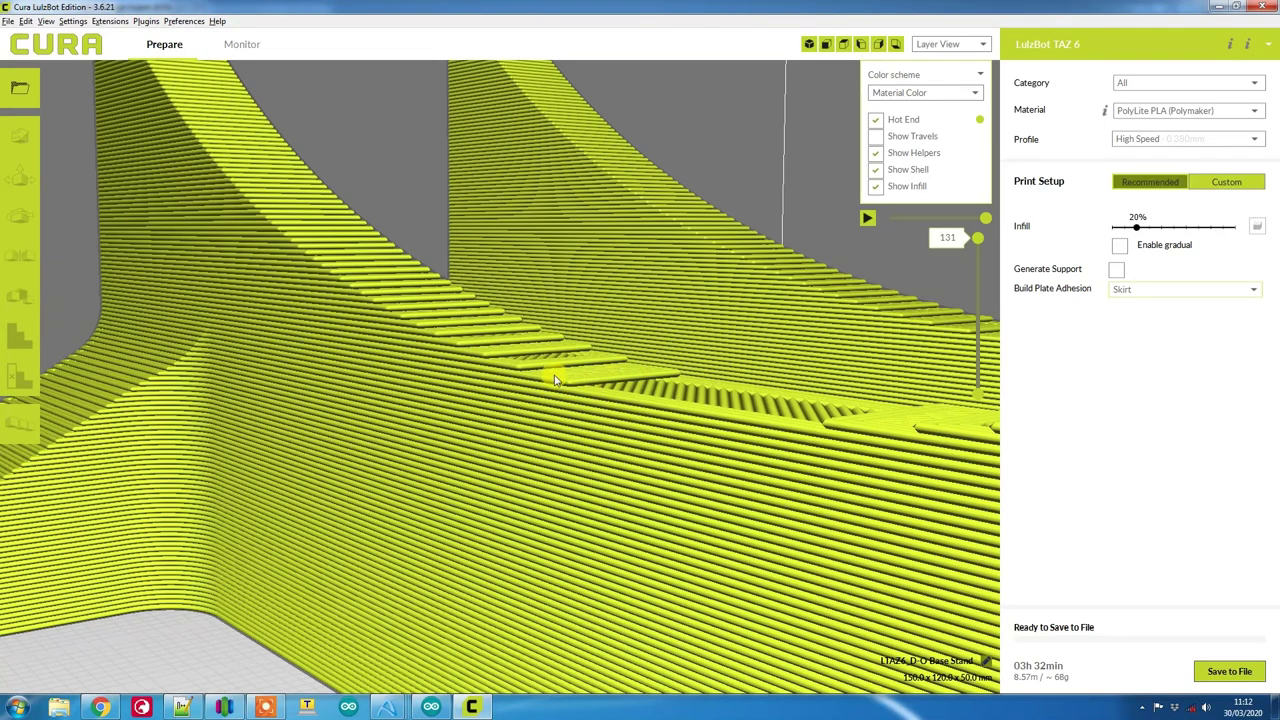
pyautogui.scroll(-10, 435, 385)
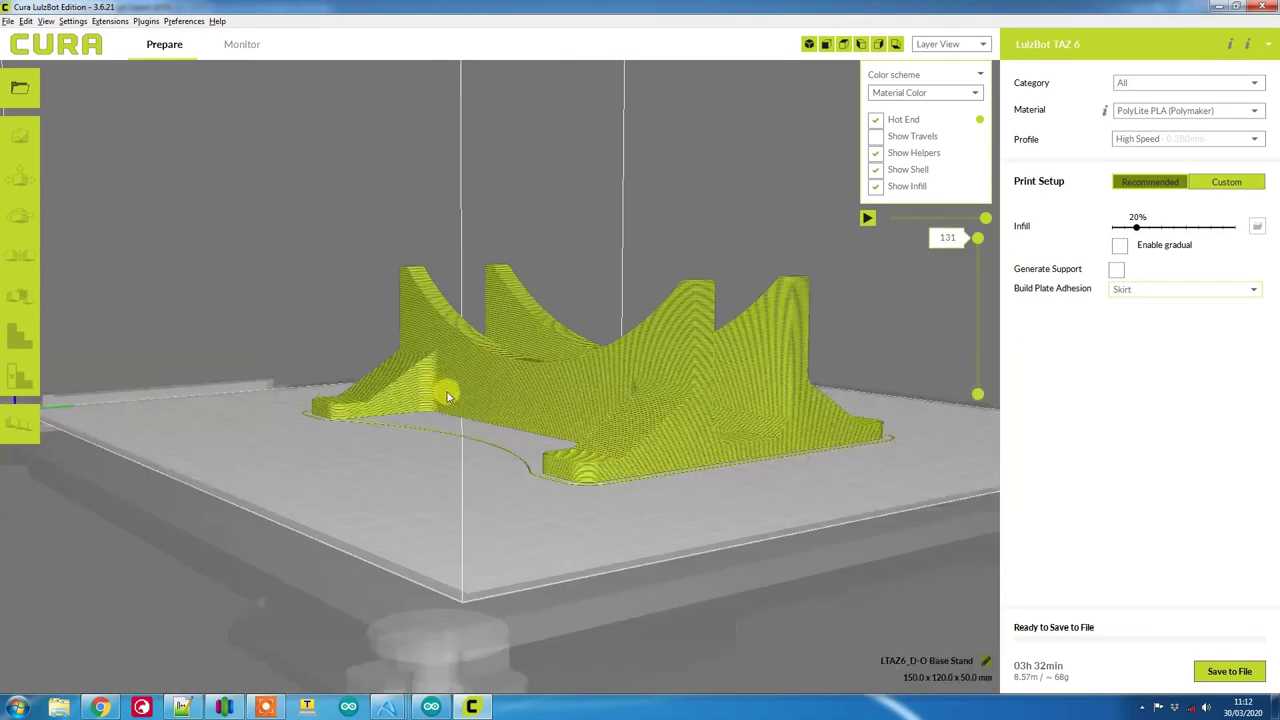
pyautogui.scroll(1, 476, 490)
pyautogui.press('Down')
pyautogui.press('Down')
pyautogui.press('Down')
pyautogui.press('Down')
pyautogui.press('Down')
pyautogui.press('Down')
pyautogui.press('Down')
pyautogui.press('Down')
pyautogui.press('Down')
pyautogui.press('Down')
pyautogui.press('Down')
pyautogui.press('Down')
pyautogui.press('Down')
pyautogui.press('Down')
pyautogui.press('Down')
pyautogui.press('Down')
pyautogui.press('Down')
pyautogui.press('Down')
pyautogui.press('Down')
pyautogui.press('Down')
pyautogui.scroll(6, 744, 419)
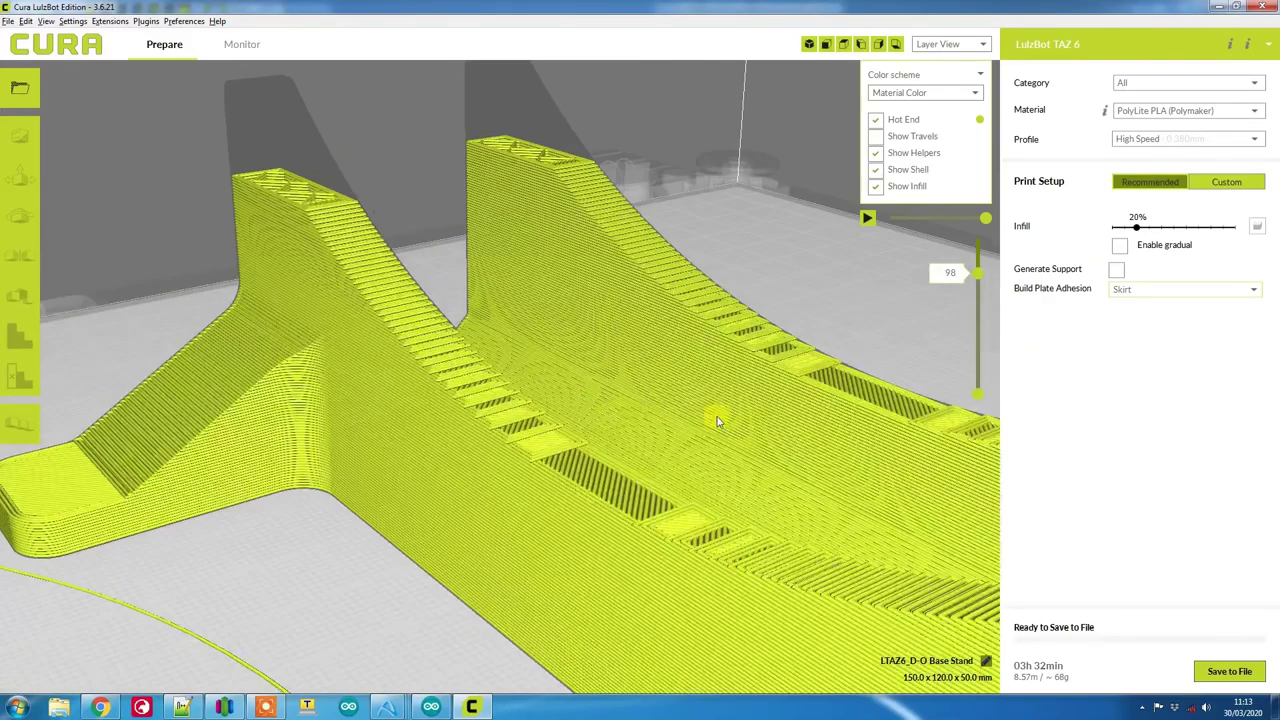
pyautogui.moveTo(443, 408); pyautogui.dragTo(457, 478, button='right')
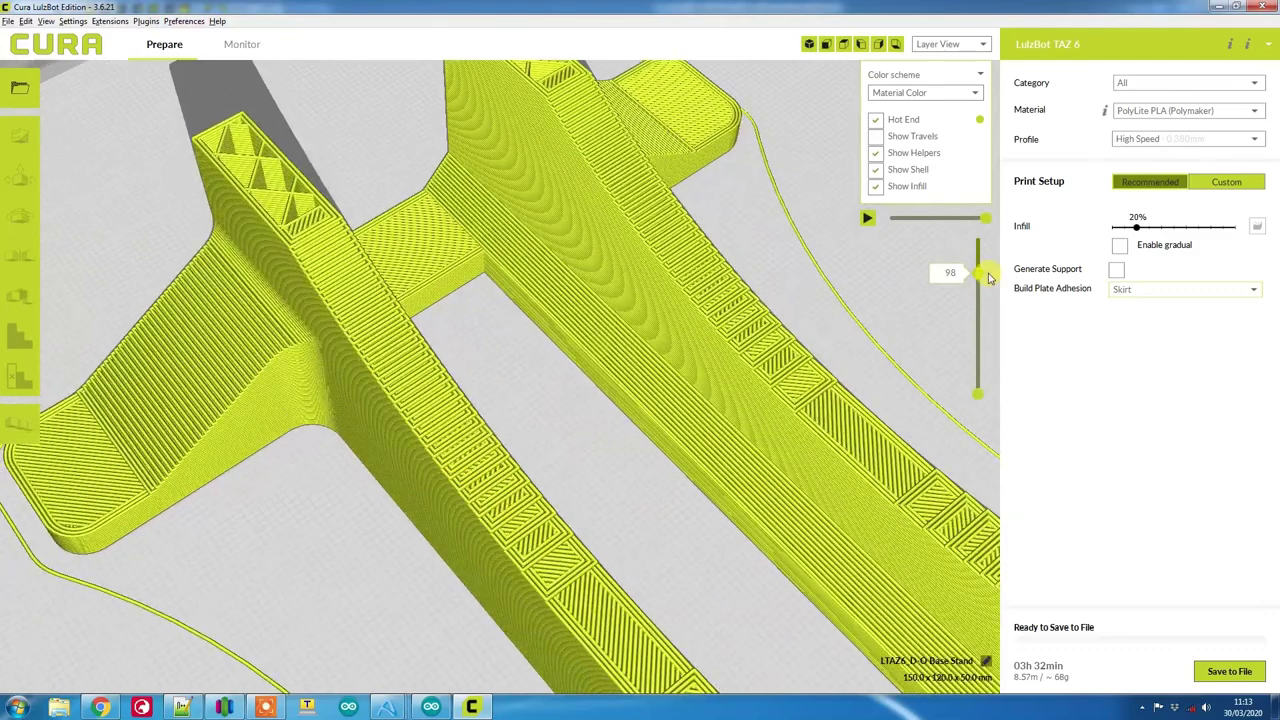
# Step: Restore the layer preview to the top layer, 131, and view the whole sliced stand
pyautogui.moveTo(983, 280); pyautogui.dragTo(980, 240)
pyautogui.scroll(-5, 913, 328)
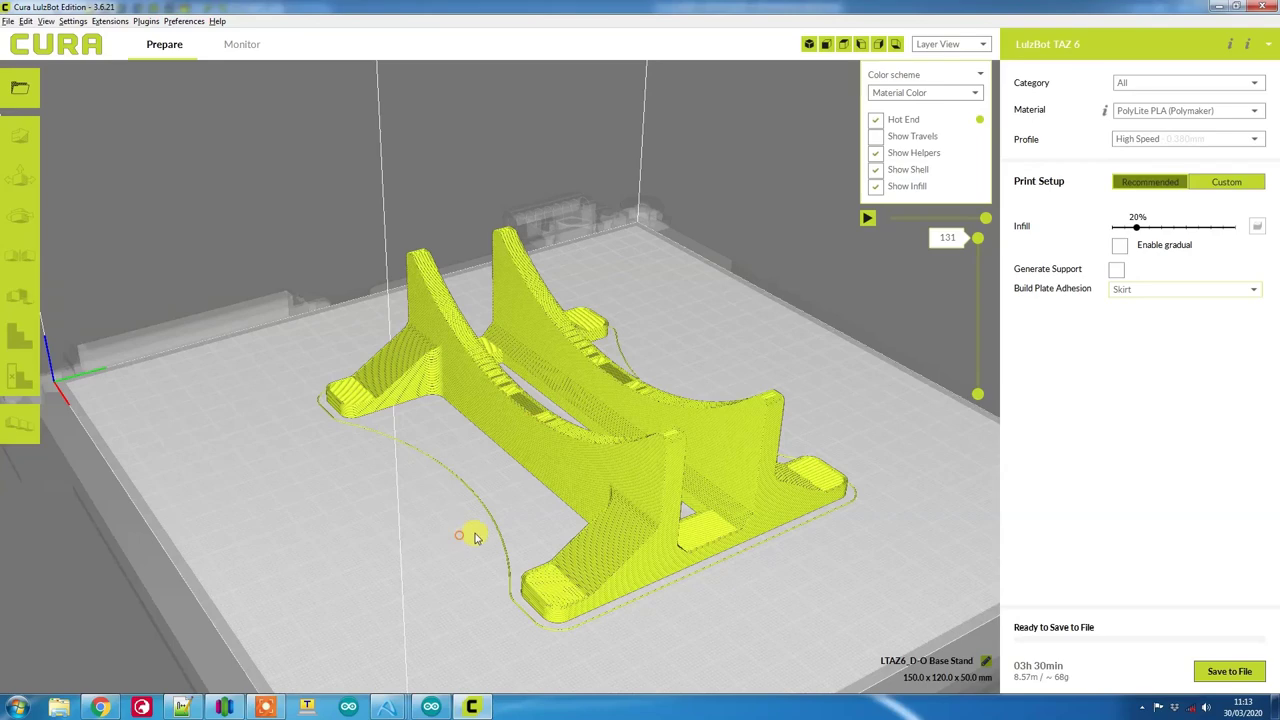
pyautogui.moveTo(475, 538); pyautogui.dragTo(690, 541, button='right')
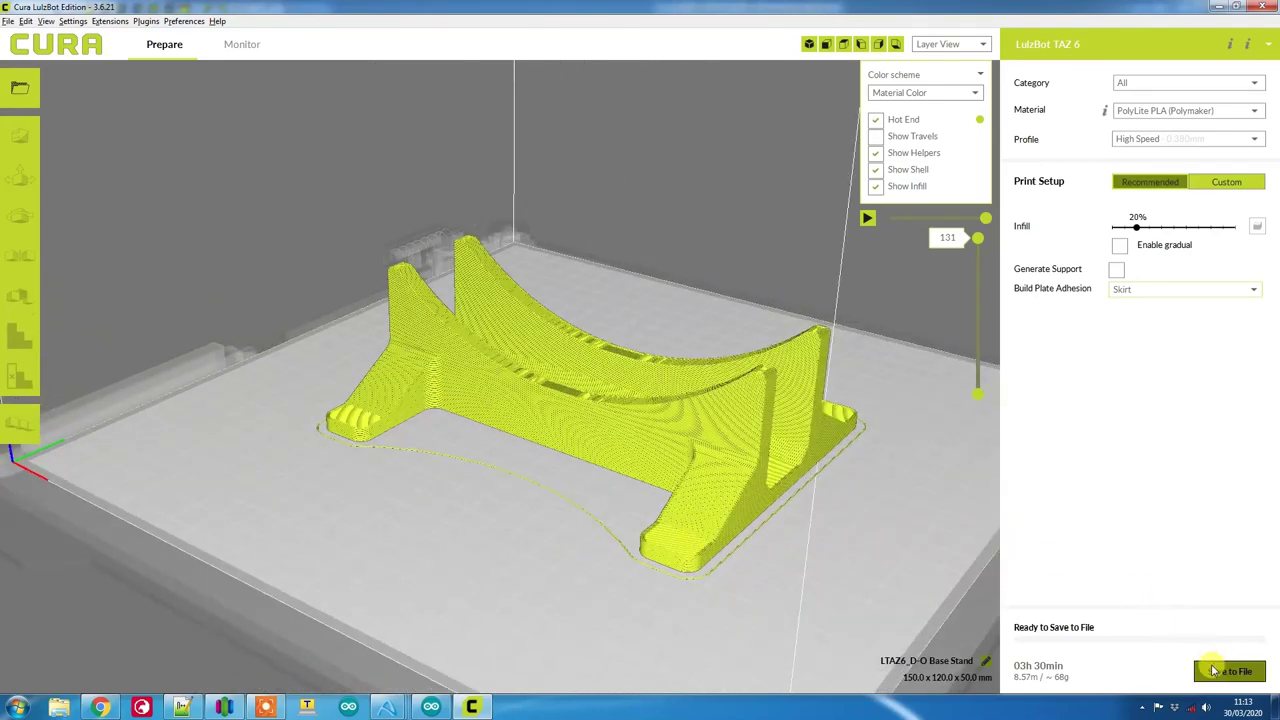